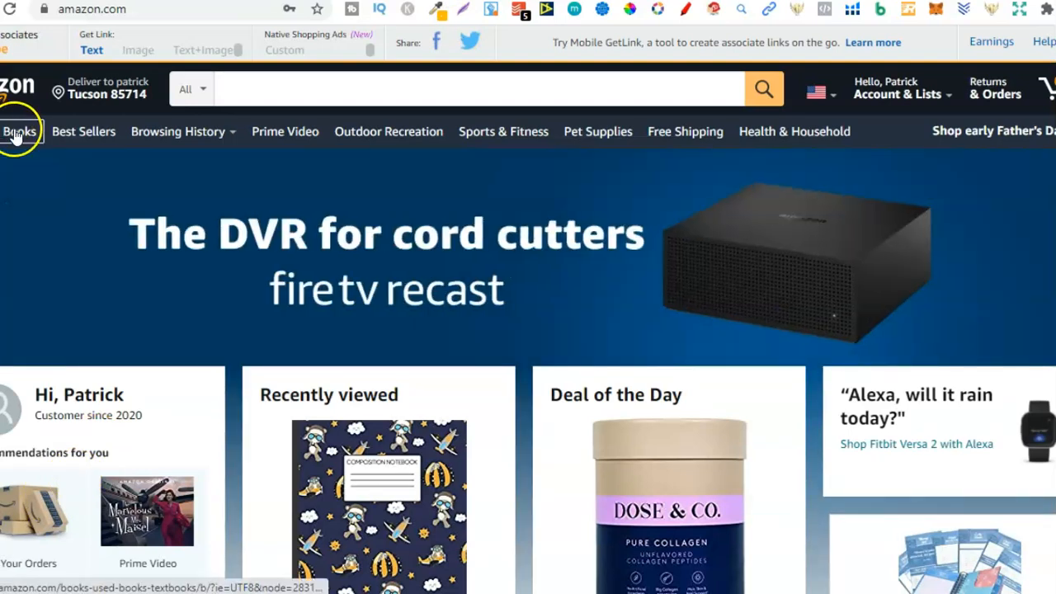
Open Amazon's Books section and set the search scope to All Departments.
click(16, 132)
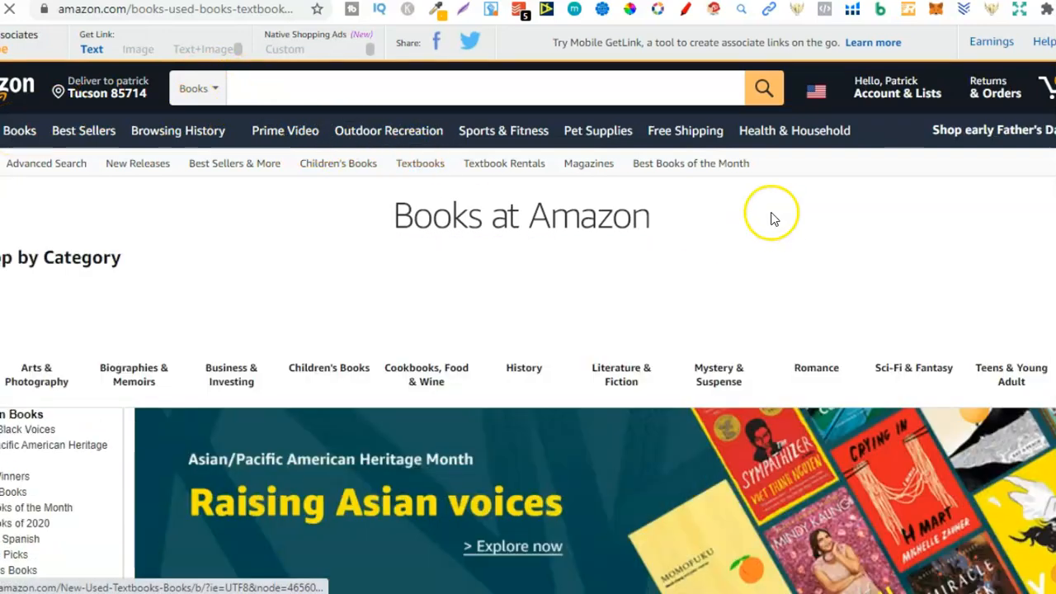
click(203, 89)
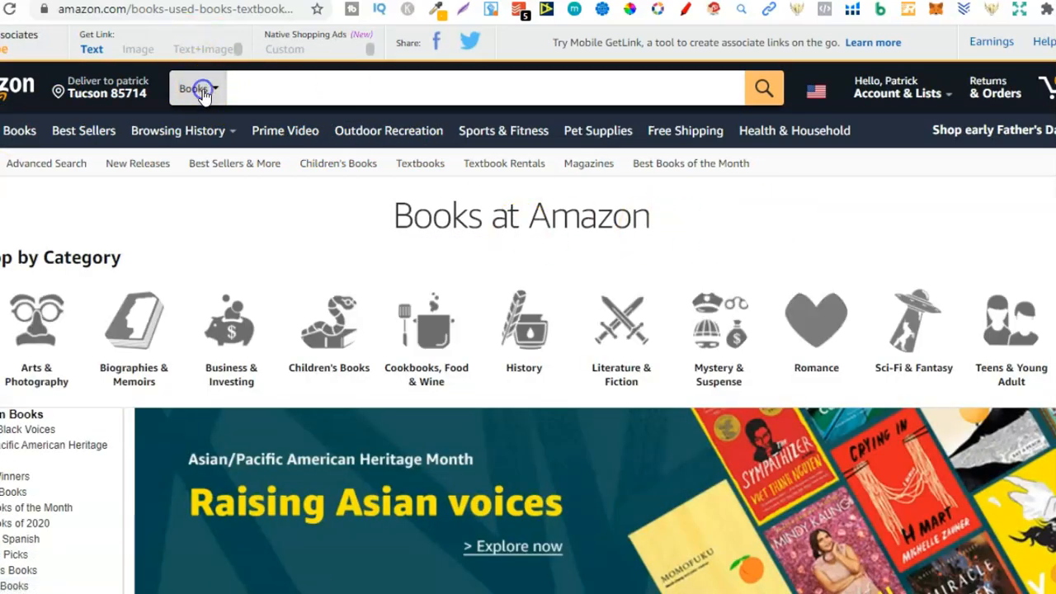
click(231, 111)
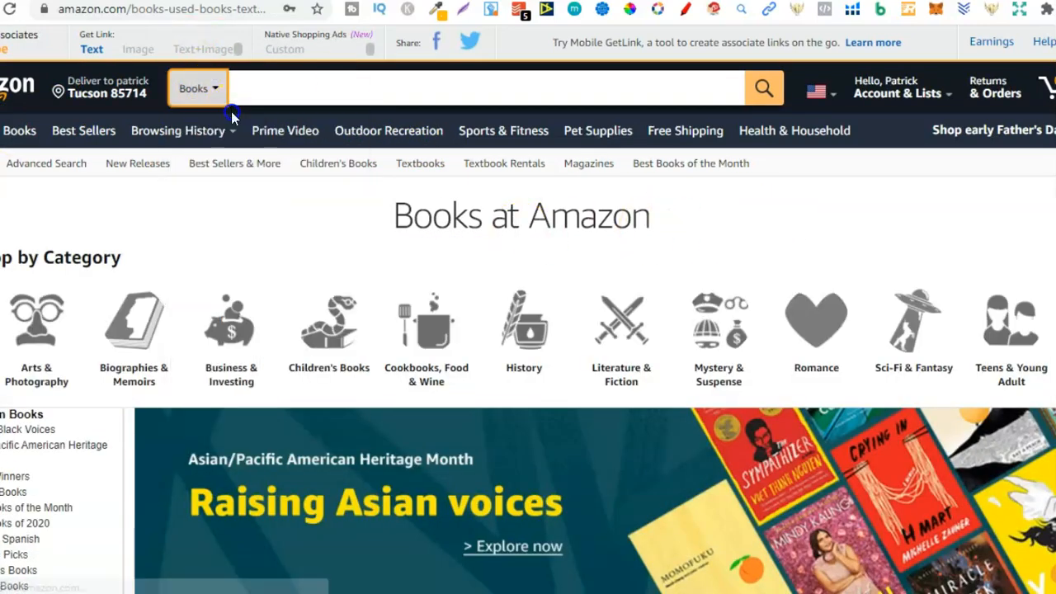
Enter "dot grid journal" as the search phrase to bring up its keyword suggestions.
click(314, 93)
text(no)
key(BackSpace)
text(dot grid journal)
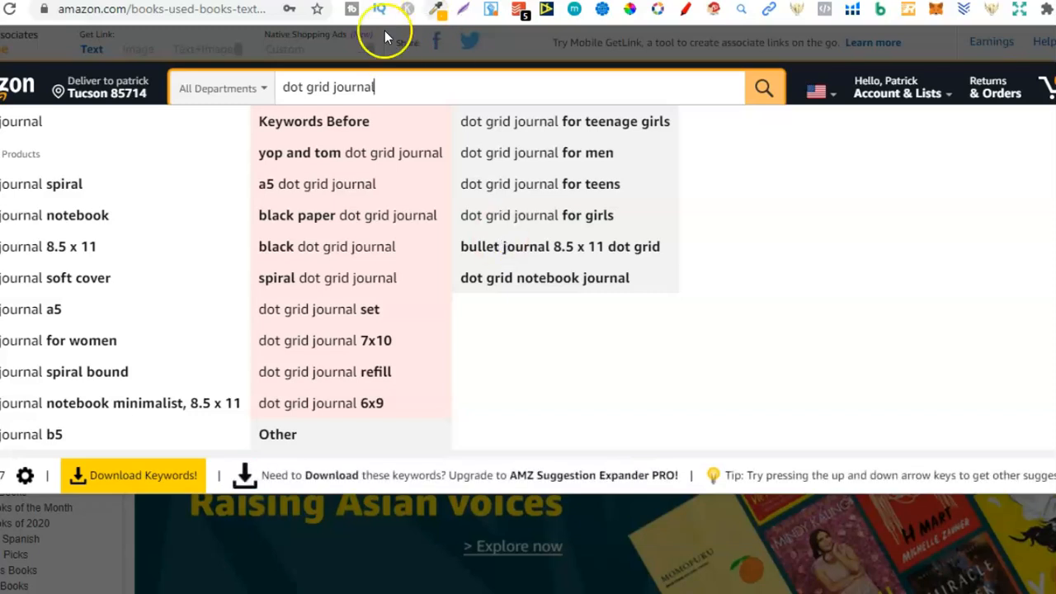
Check the keyword suggestions for "dog dot grid journal" and "cat dot grid journal".
click(283, 87)
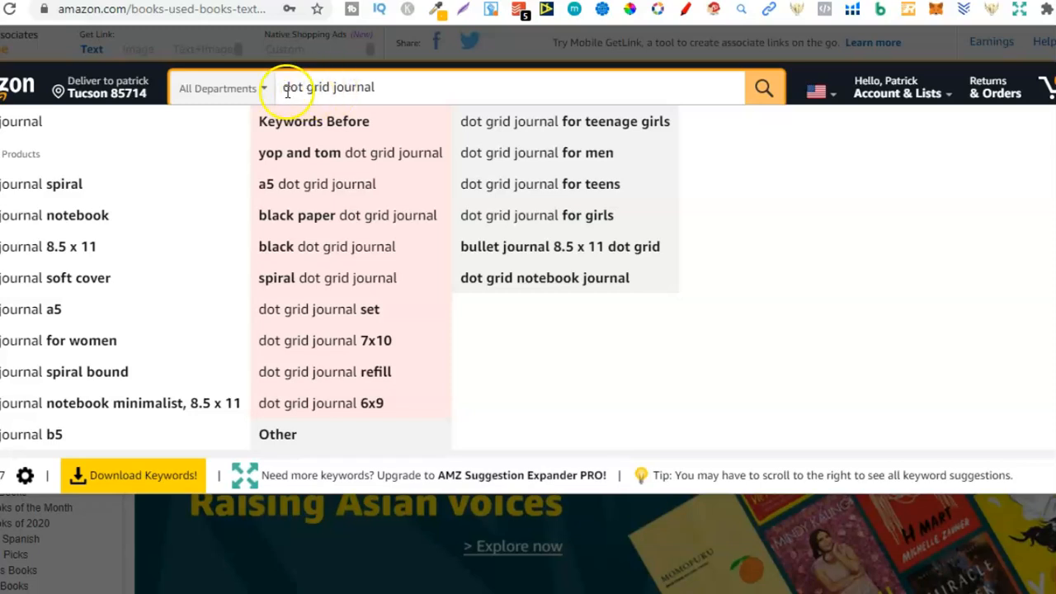
drag(283, 87, 378, 88)
click(282, 89)
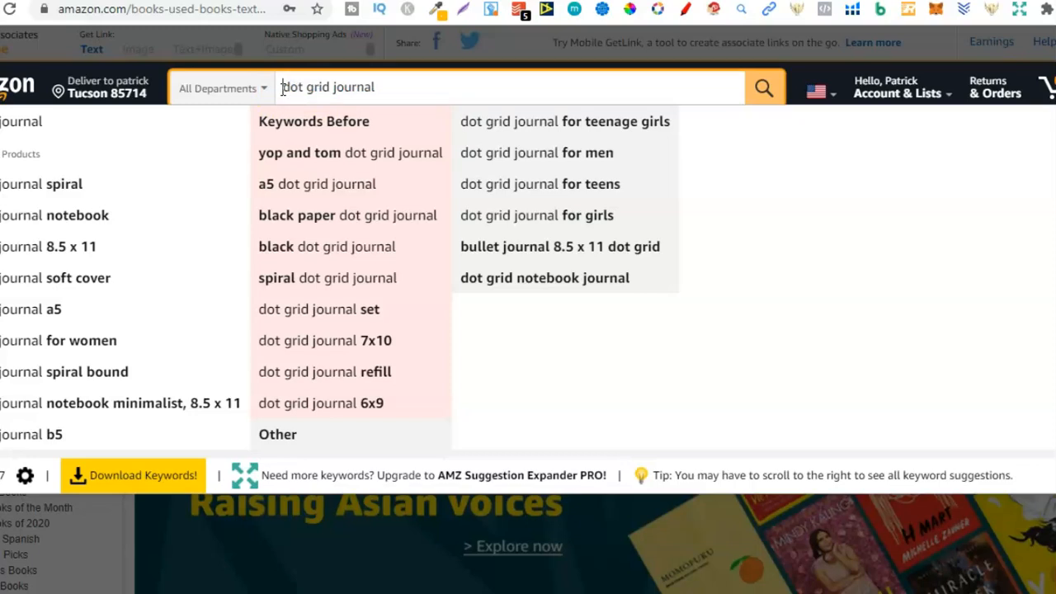
text(dog)
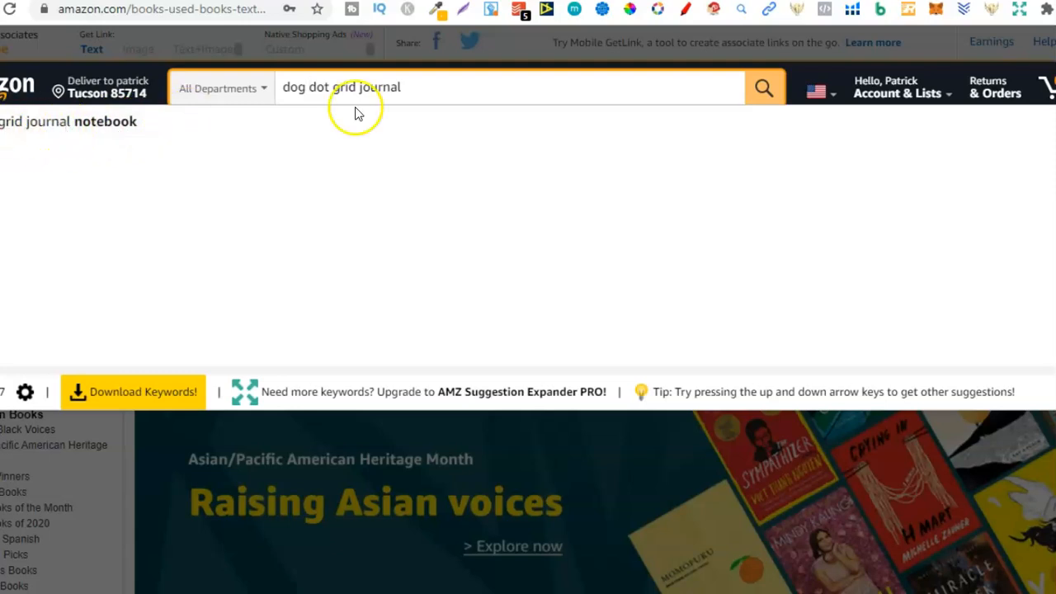
double_click(295, 90)
text(cat)
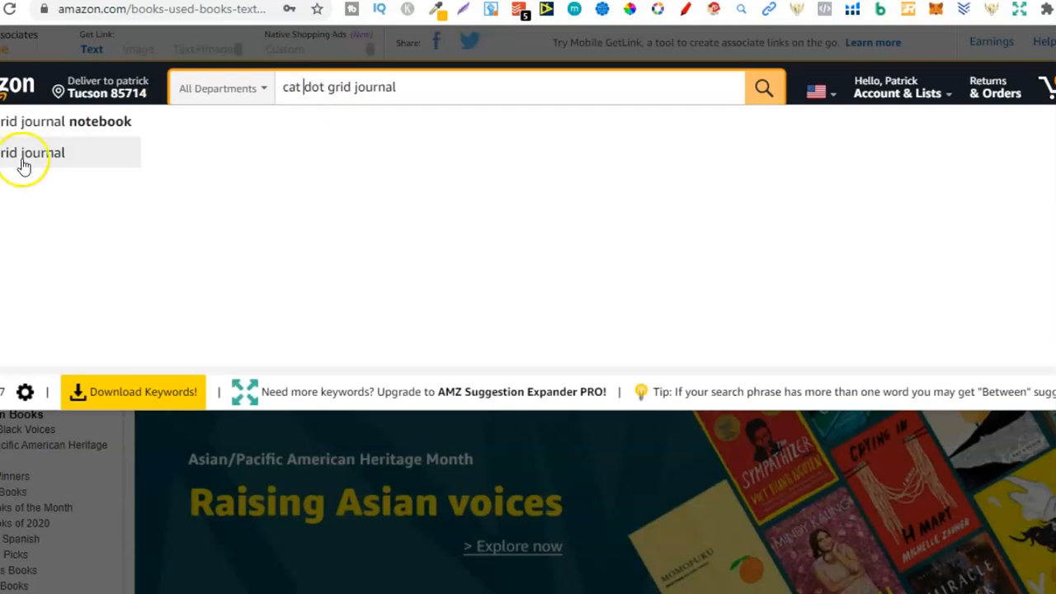
Check the keyword suggestions for "bear dot grid journal" and "bear dot grid notebook".
double_click(283, 86)
text(bear)
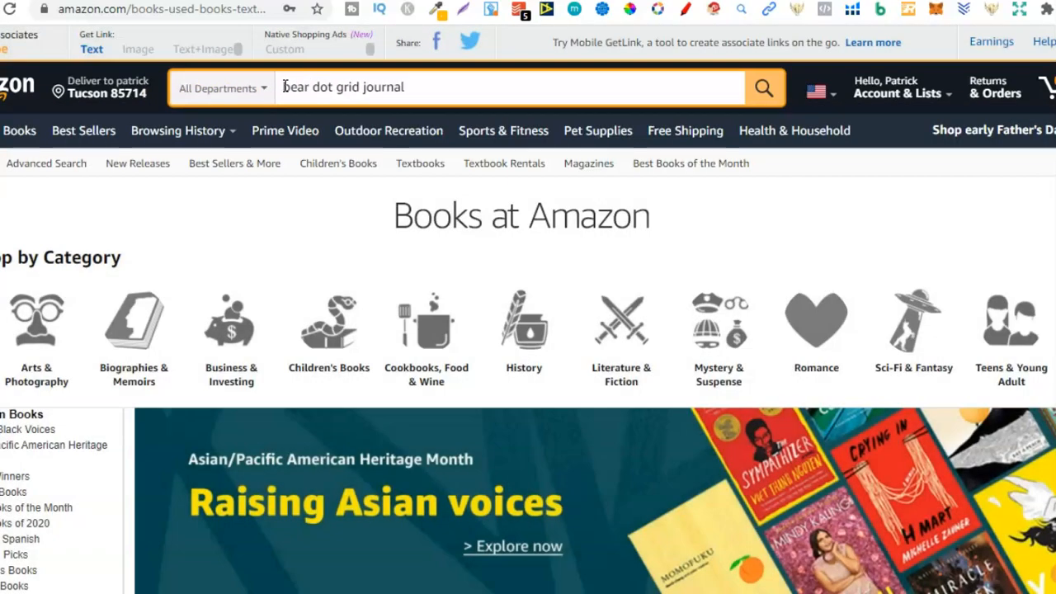
double_click(388, 88)
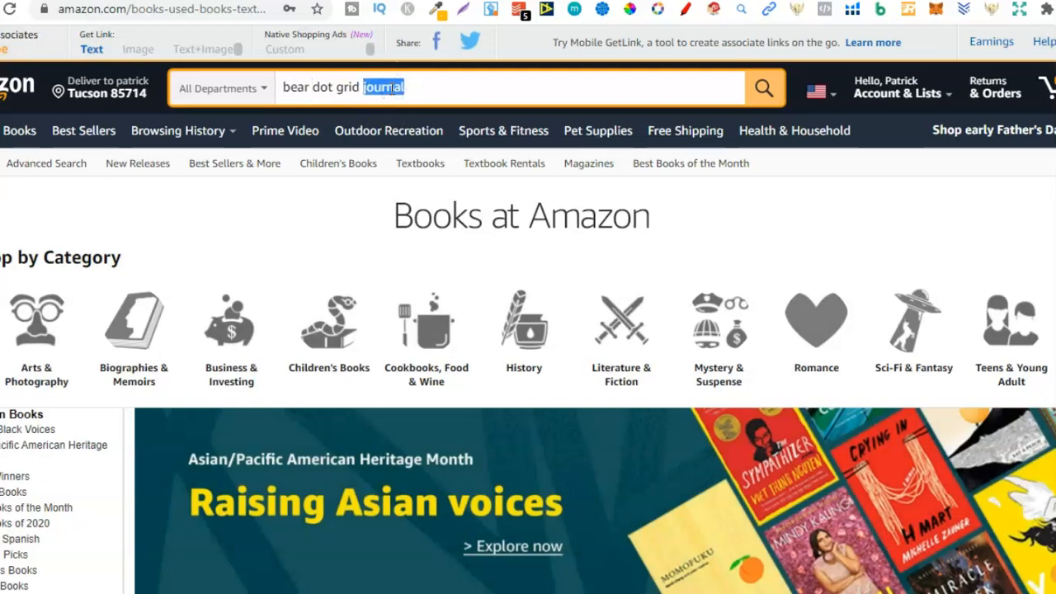
text(notebook)
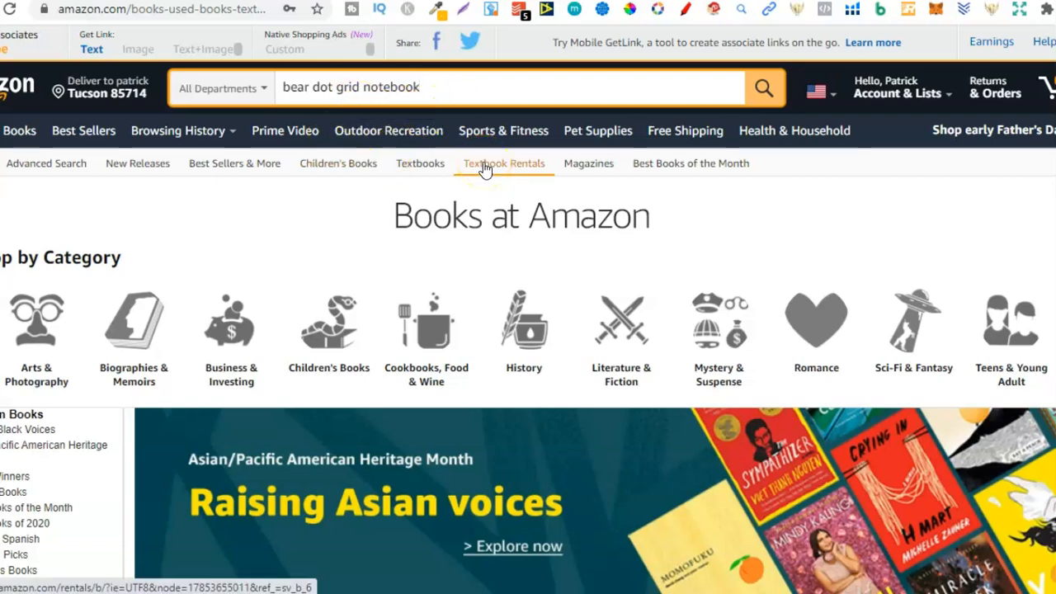
Replace the animal in the phrase and search Amazon for the suggested "bee dot grid notebook".
click(306, 87)
triple_click(296, 87)
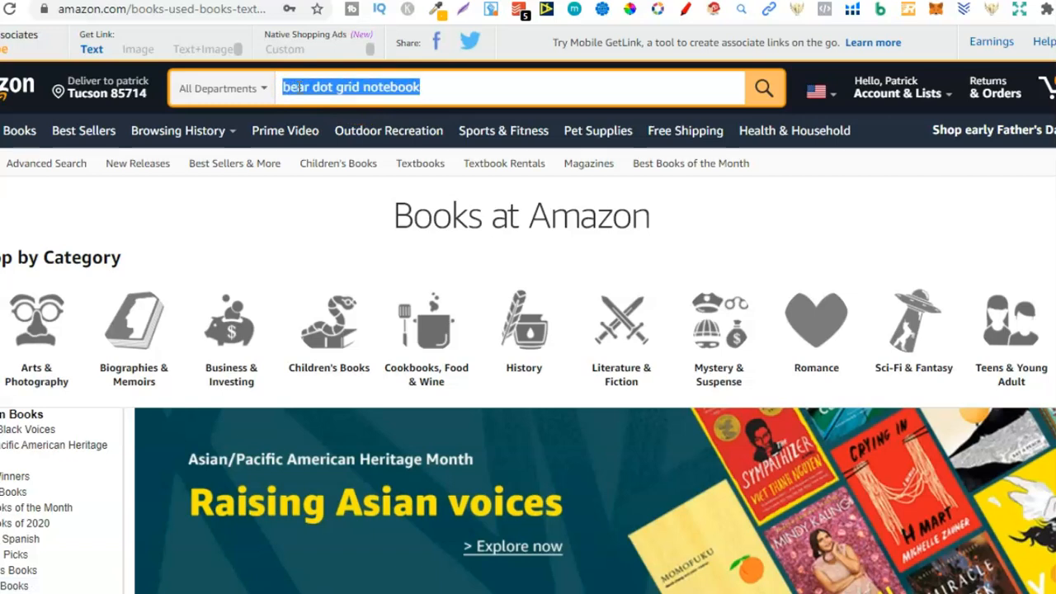
double_click(297, 88)
text(bee)
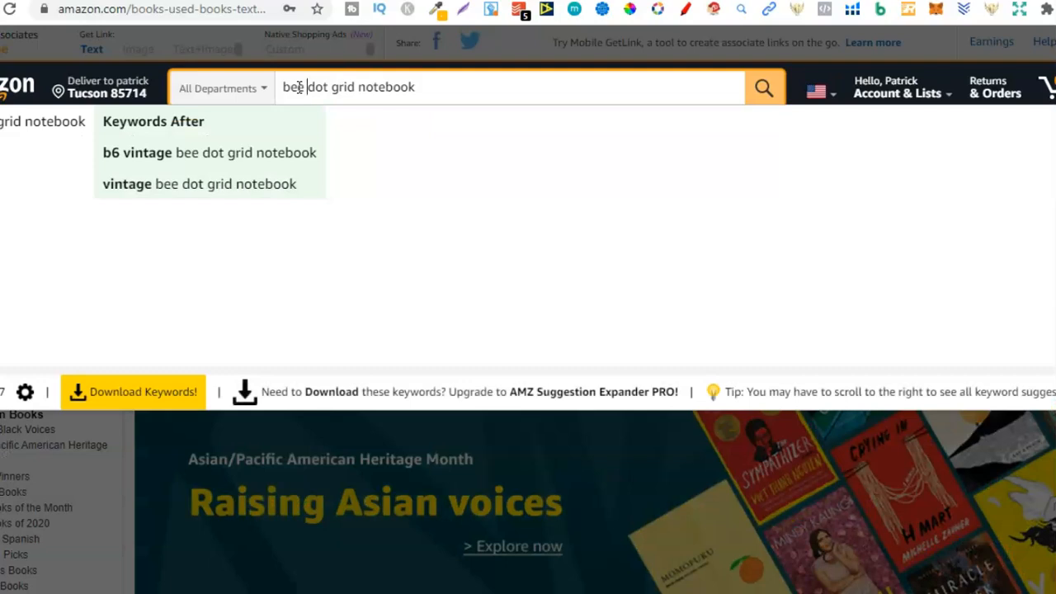
click(44, 123)
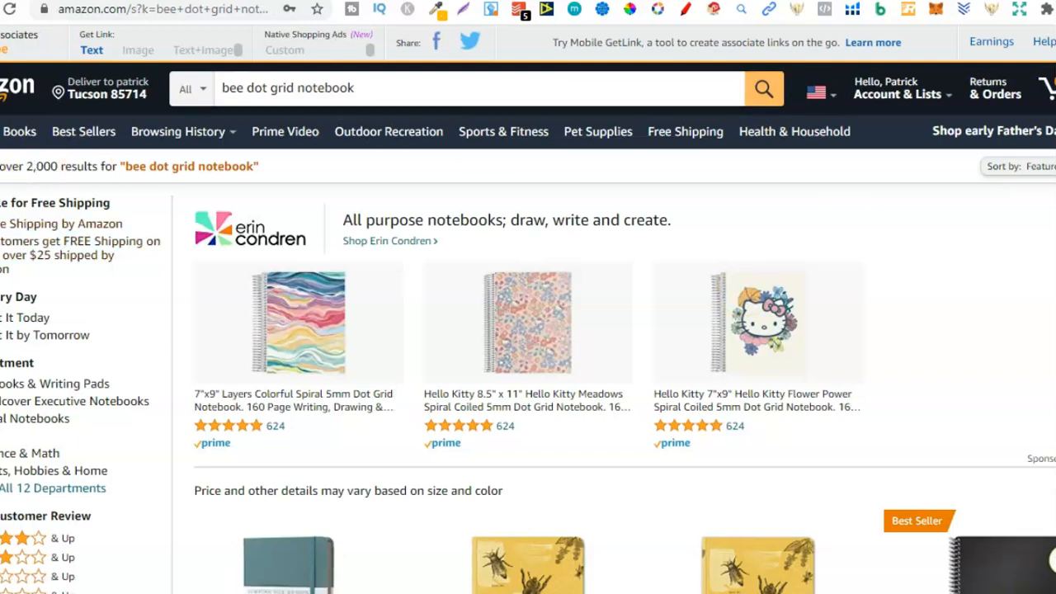
Examine the covers, prices and best-seller ranks of the notebooks in the bee dot grid search results.
scroll(528, 310, down, 4)
scroll(528, 309, down, 3)
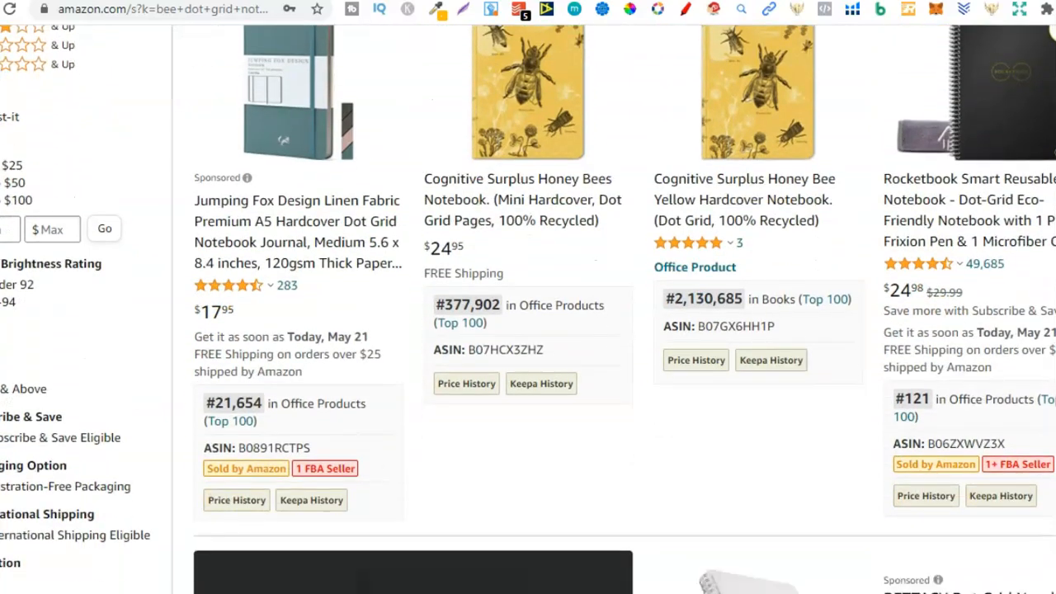
scroll(528, 309, down, 2)
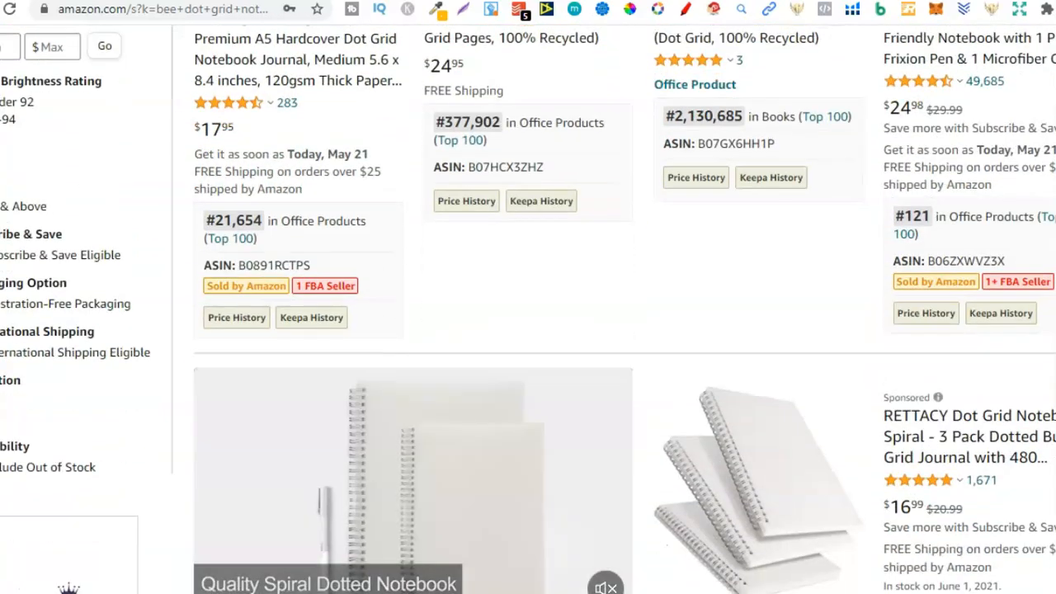
scroll(528, 310, up, 3)
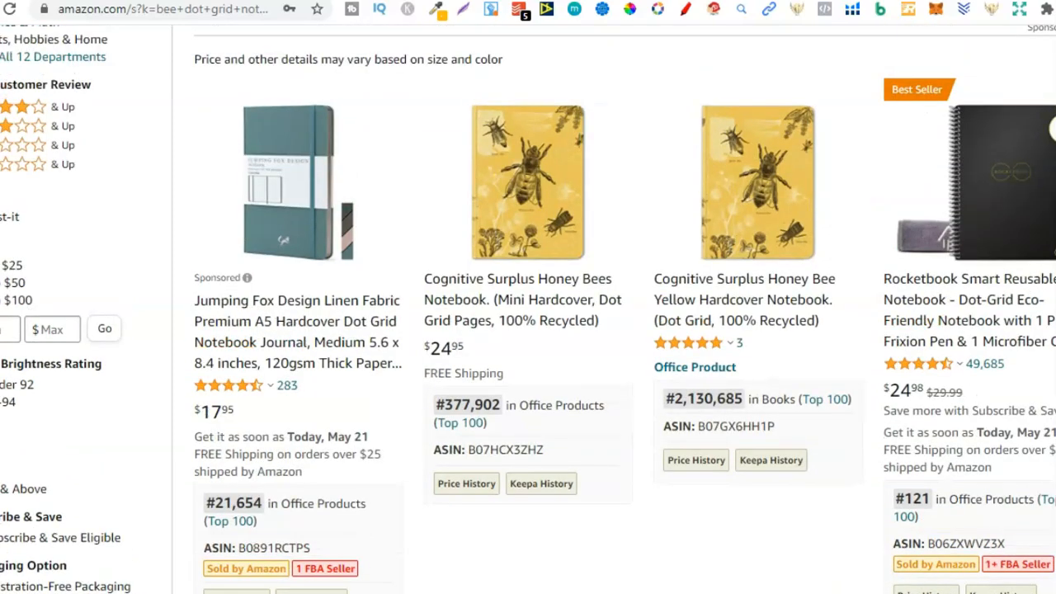
mouse_move(962, 155)
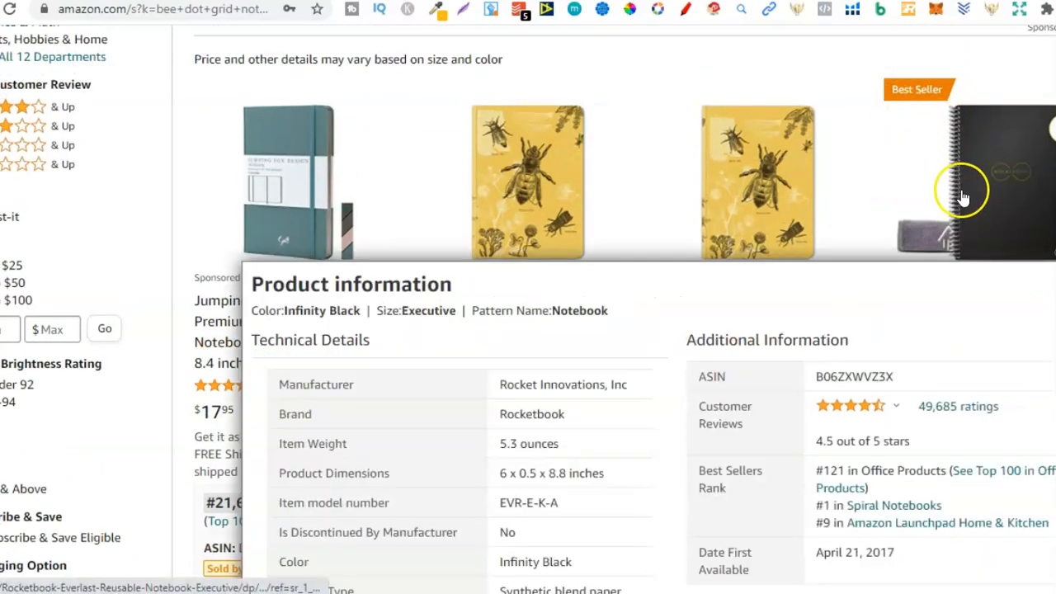
scroll(528, 330, down, 8)
scroll(528, 309, down, 12)
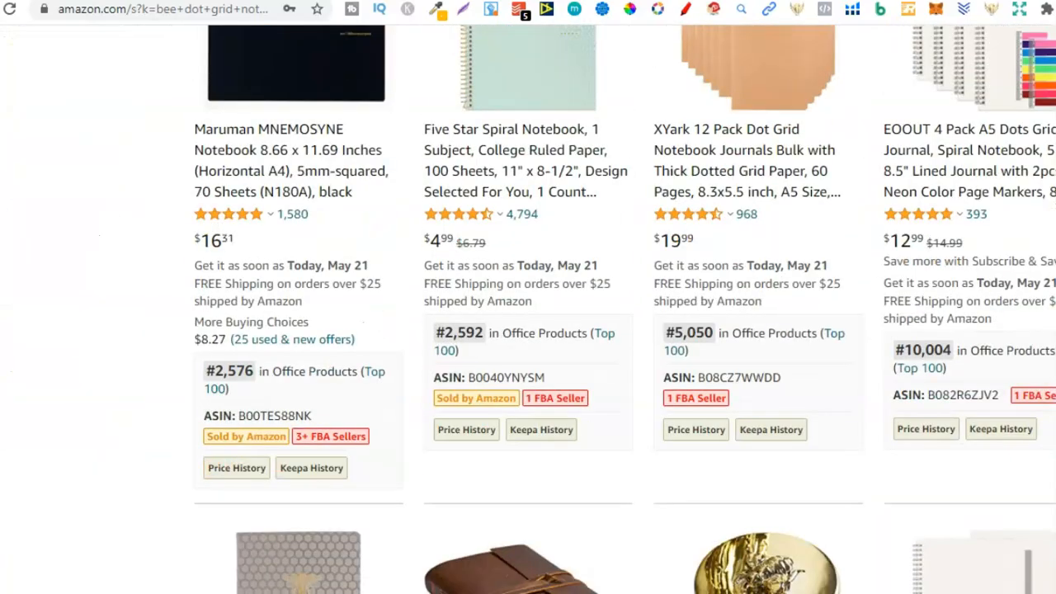
scroll(528, 310, down, 17)
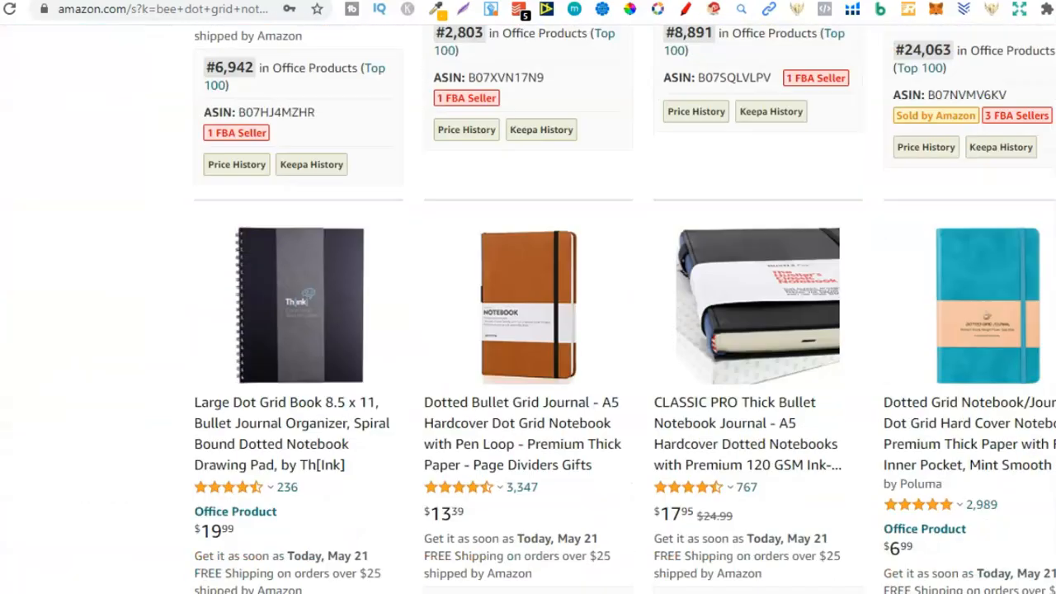
scroll(528, 310, down, 12)
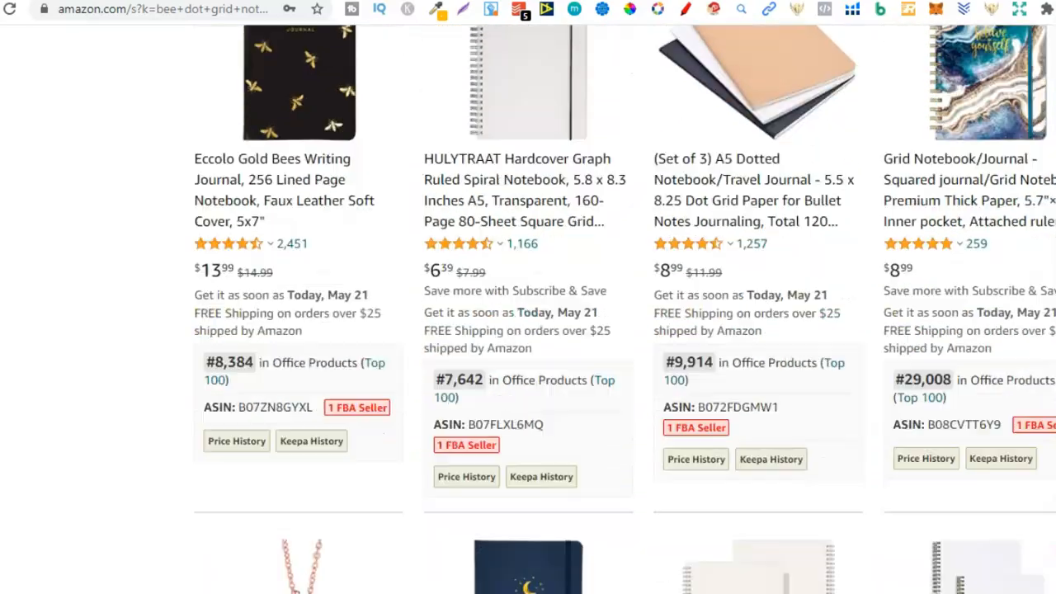
scroll(528, 310, down, 2)
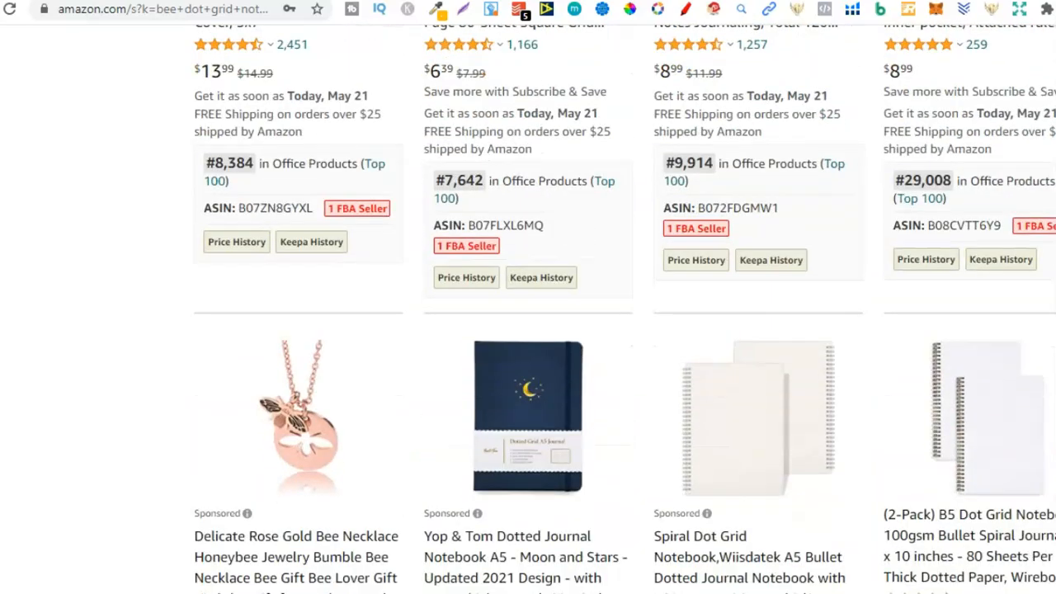
scroll(528, 310, down, 17)
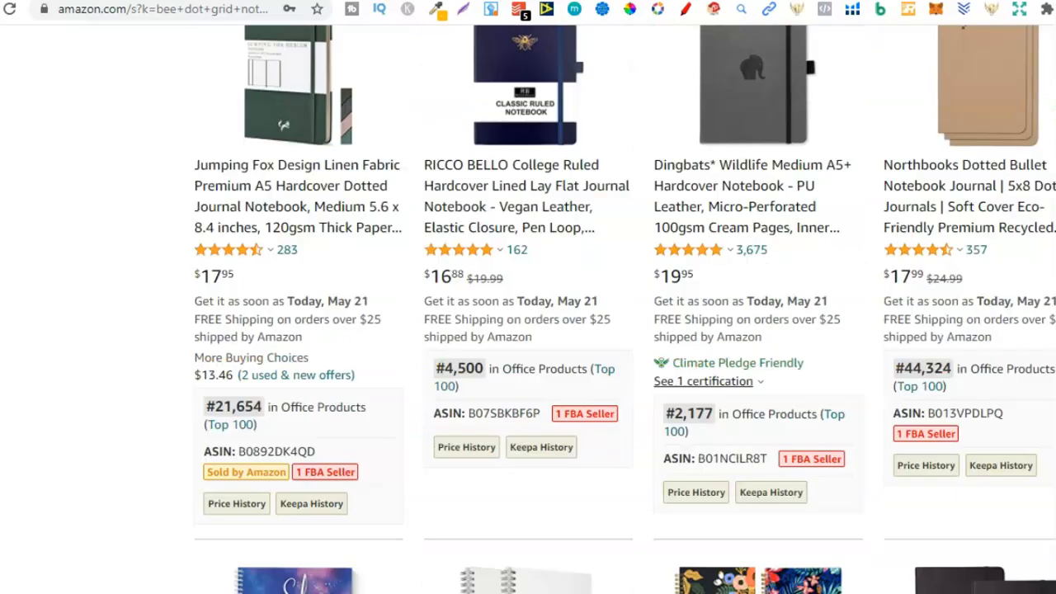
scroll(528, 309, down, 4)
scroll(528, 330, down, 6)
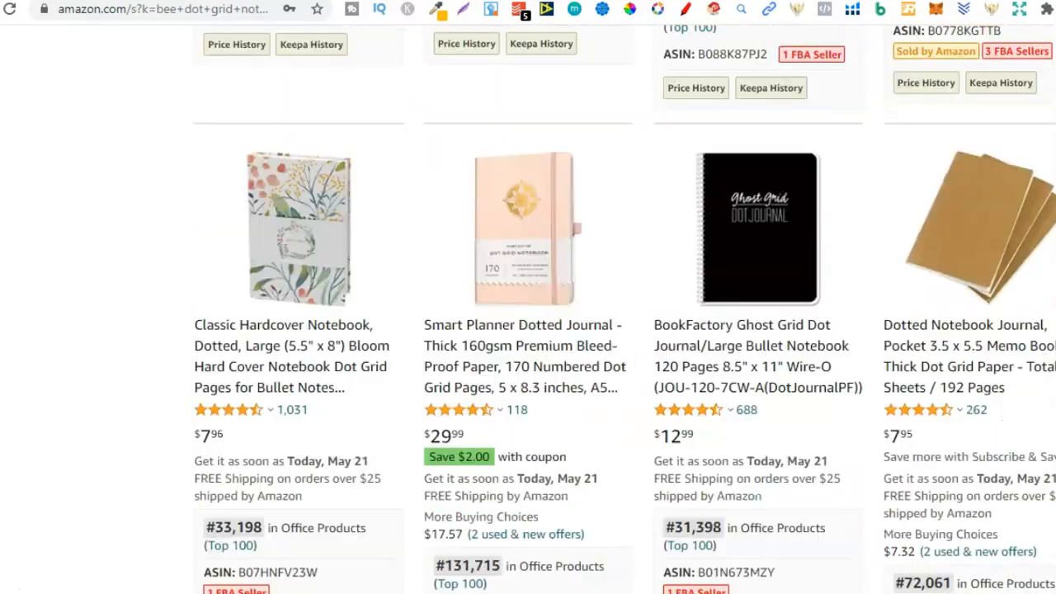
scroll(528, 330, up, 2)
scroll(528, 330, down, 10)
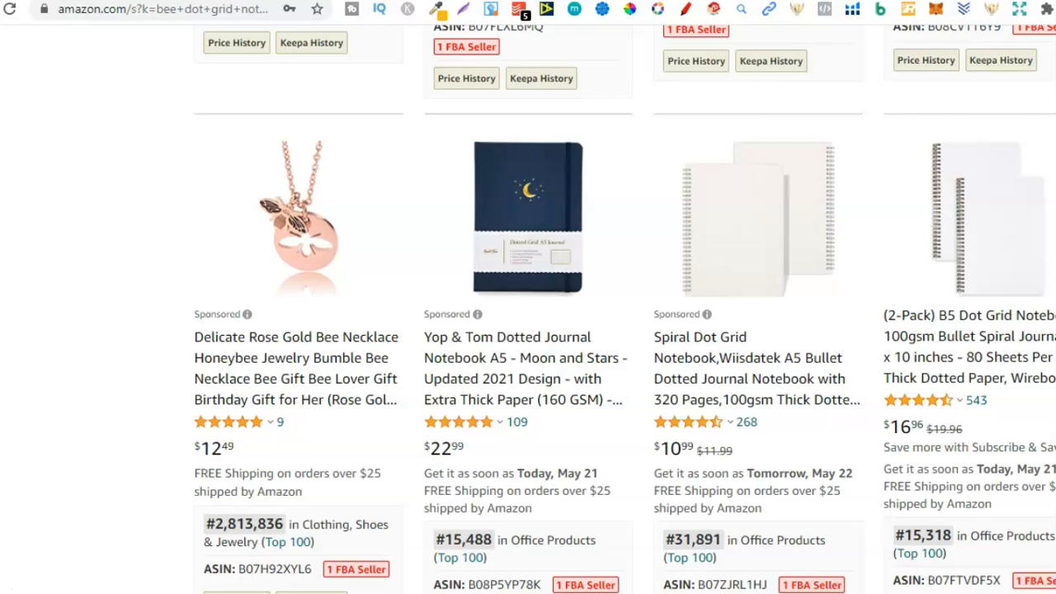
scroll(528, 330, up, 15)
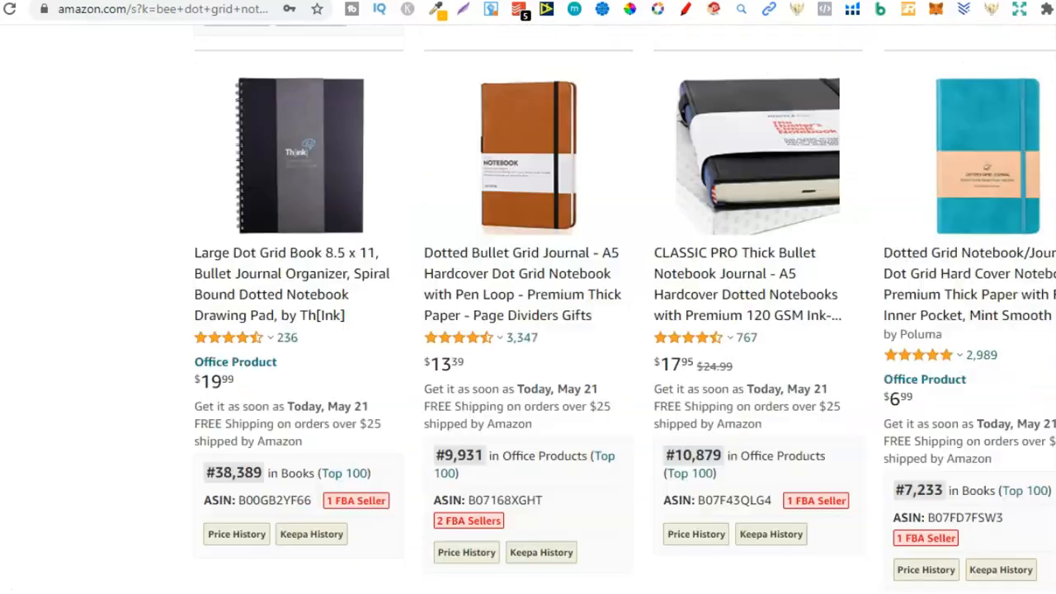
scroll(528, 330, up, 10)
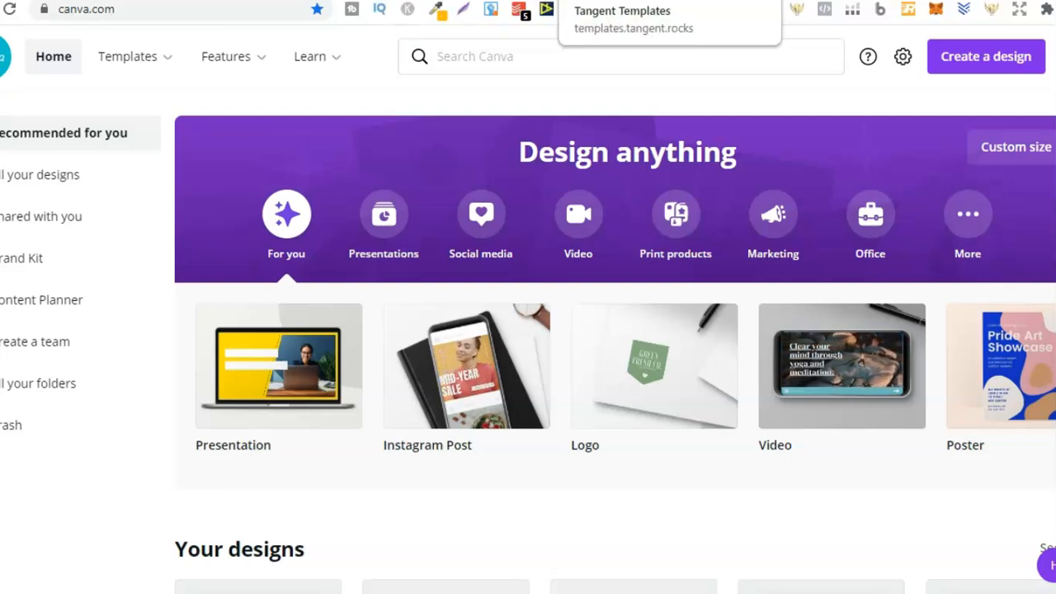
Switch to the Tangent Templates site and open the Dot Grid interior template.
click(635, 1)
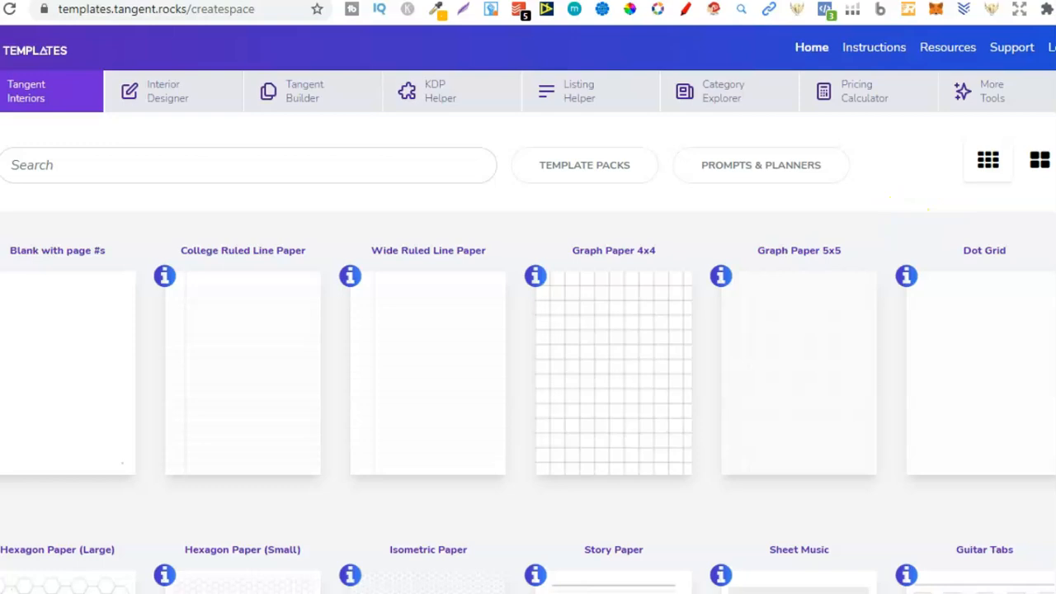
scroll(528, 371, down, 8)
scroll(528, 371, up, 8)
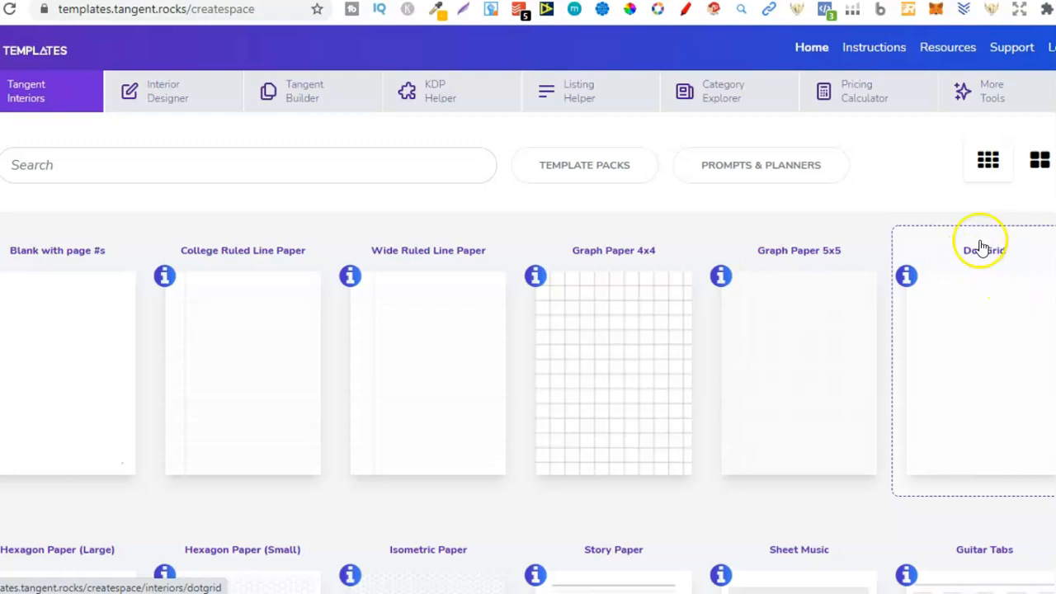
click(1011, 365)
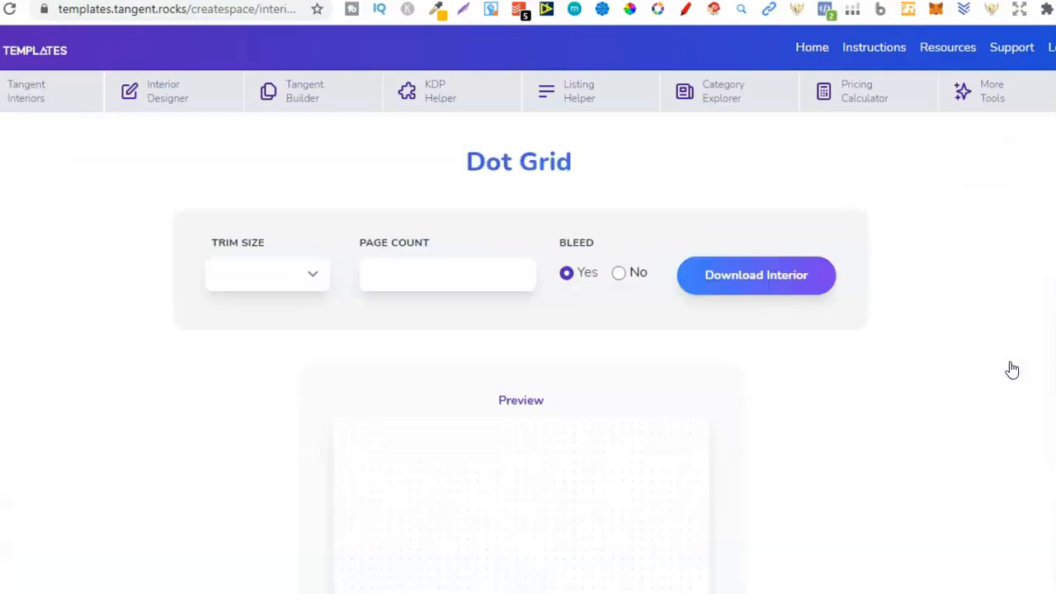
Set the dot grid interior's trim size to 8.5 x 11 and its page count to 109.
click(313, 274)
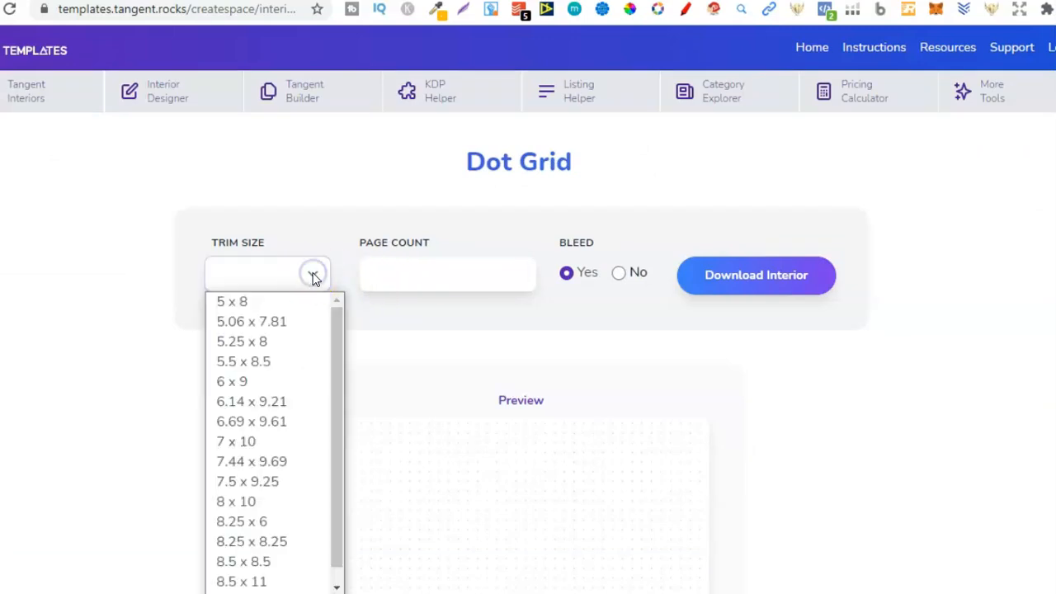
click(239, 580)
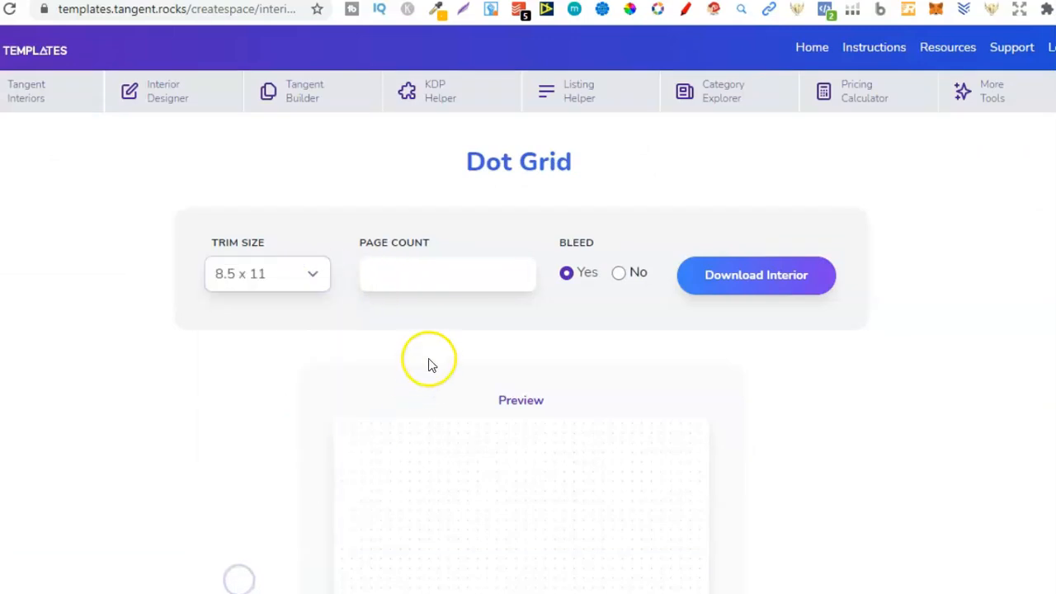
click(462, 264)
text(109)
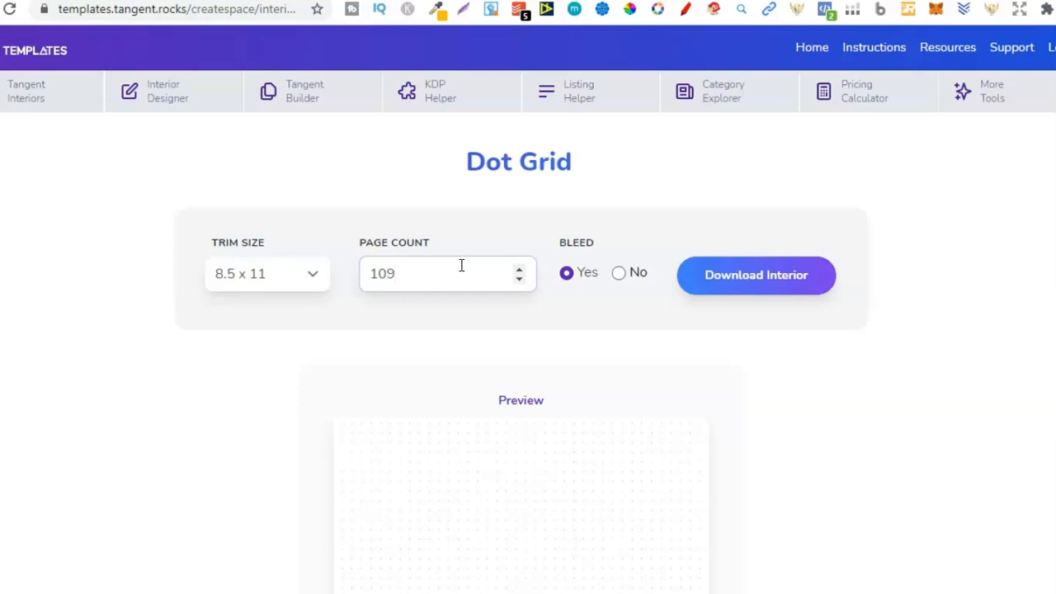
click(606, 325)
click(413, 280)
Download the dot grid interior with bleed and open the resulting PDF.
click(777, 277)
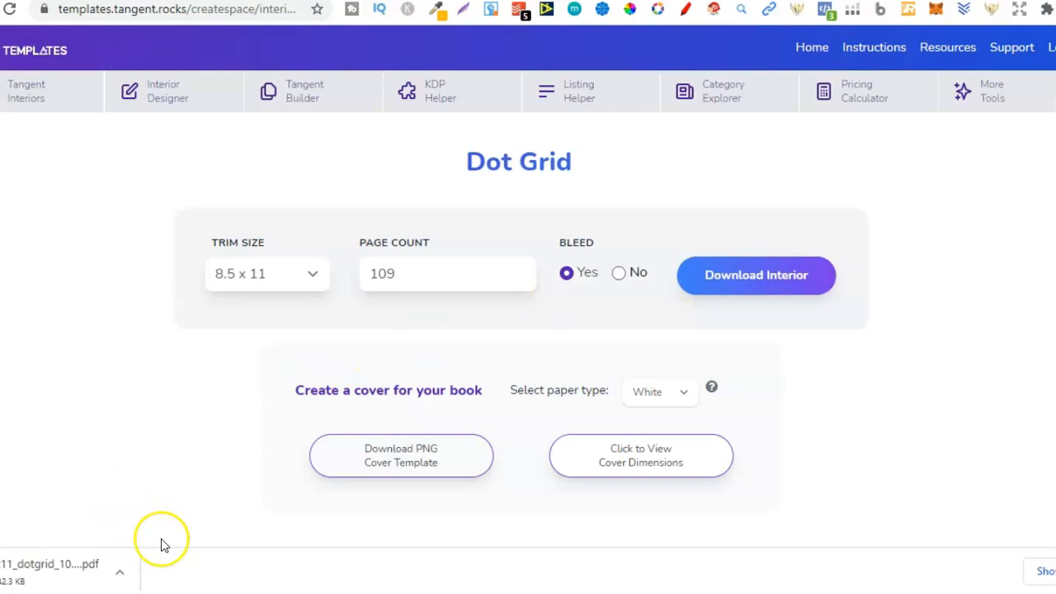
click(68, 577)
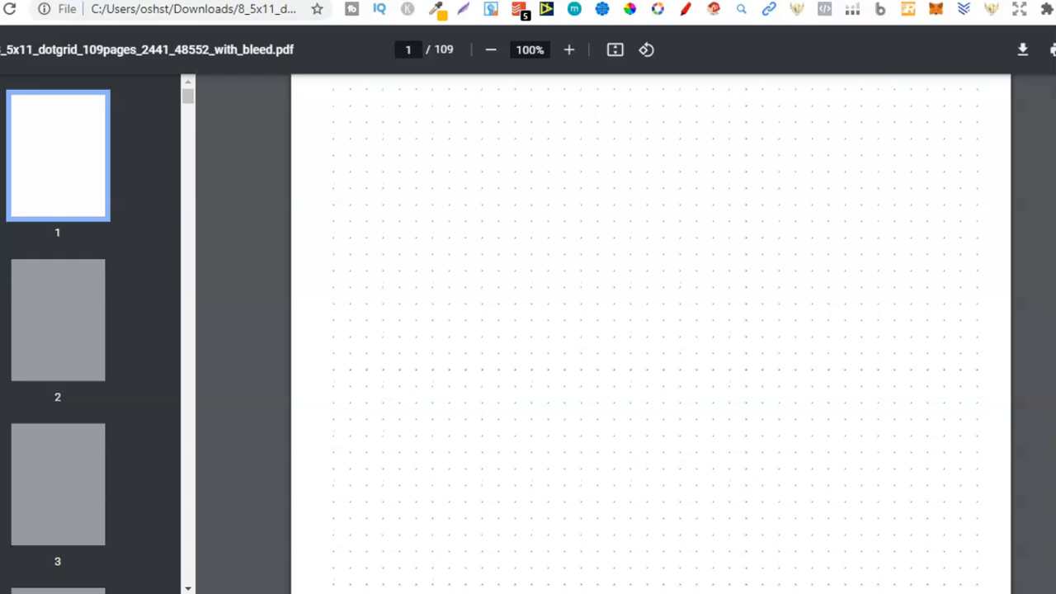
Examine the first dot grid page of the interior PDF as a whole at 50% zoom.
scroll(650, 330, down, 5)
scroll(650, 330, up, 5)
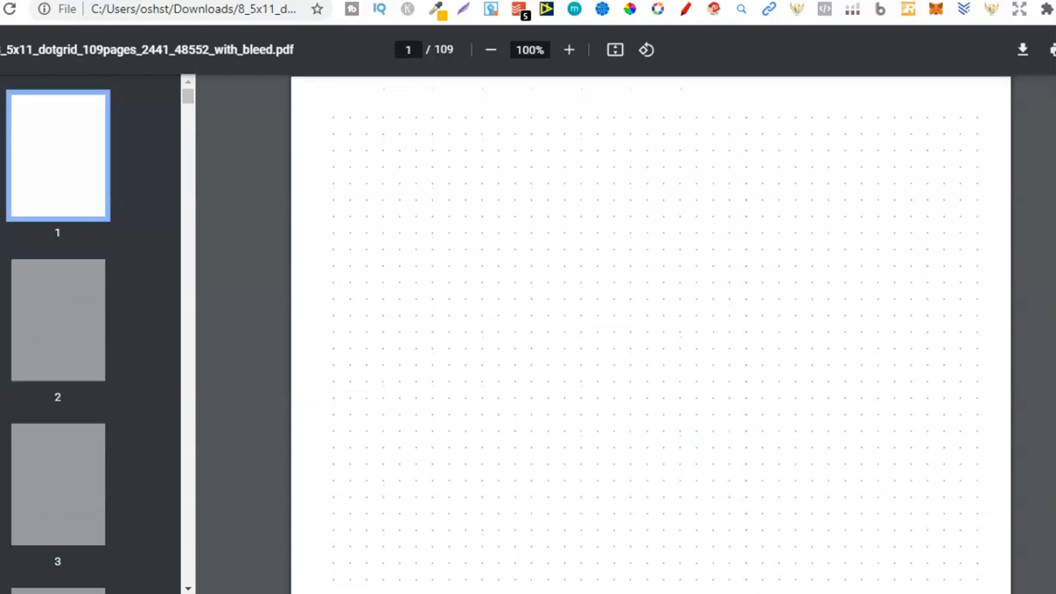
click(491, 52)
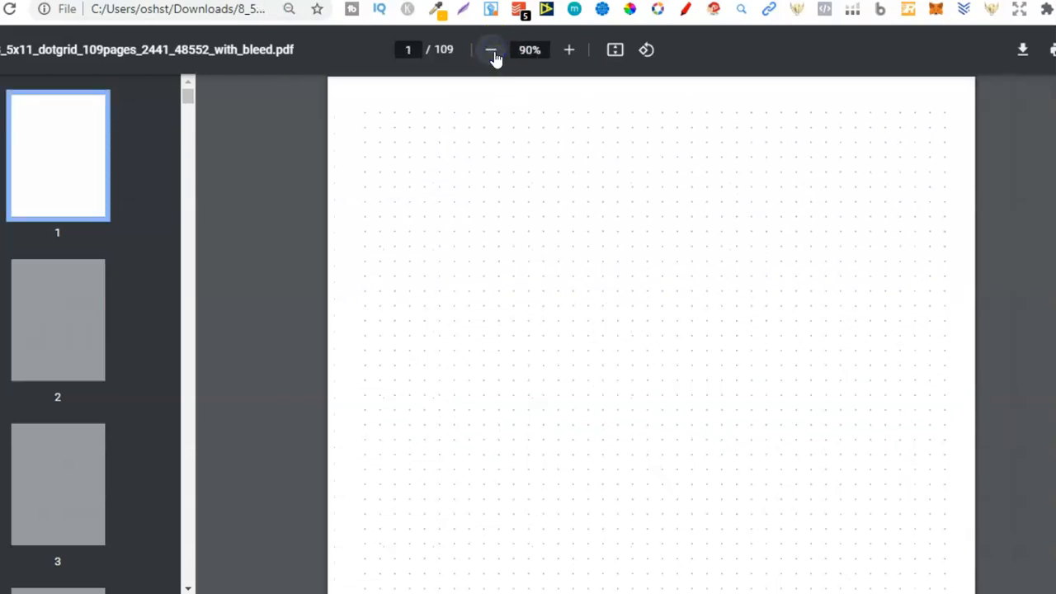
click(491, 52)
click(492, 52)
click(492, 52)
click(491, 52)
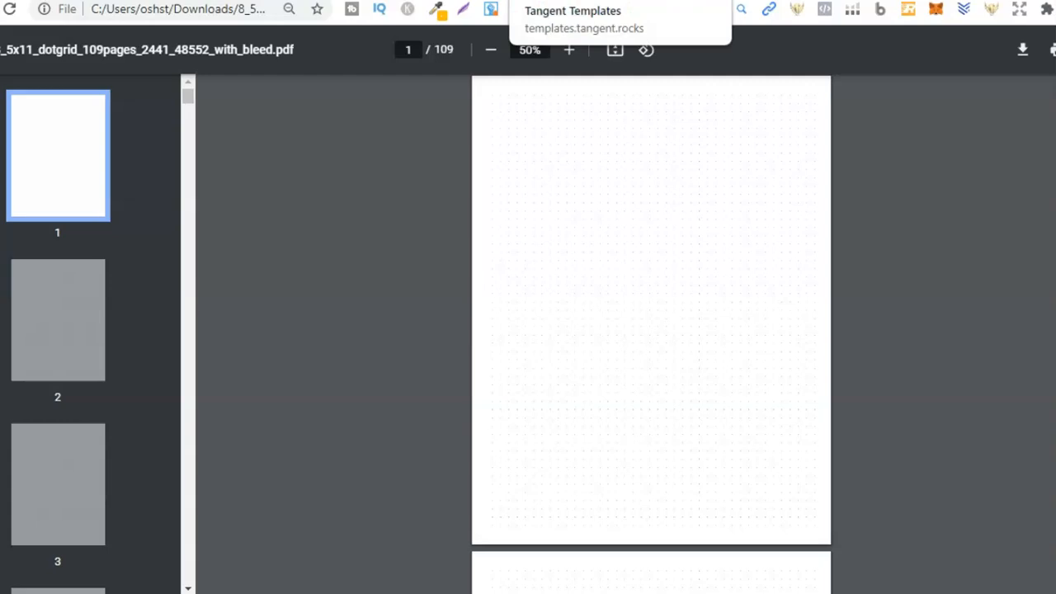
Return to the Tangent Templates site and open the KDP Helper.
click(569, 1)
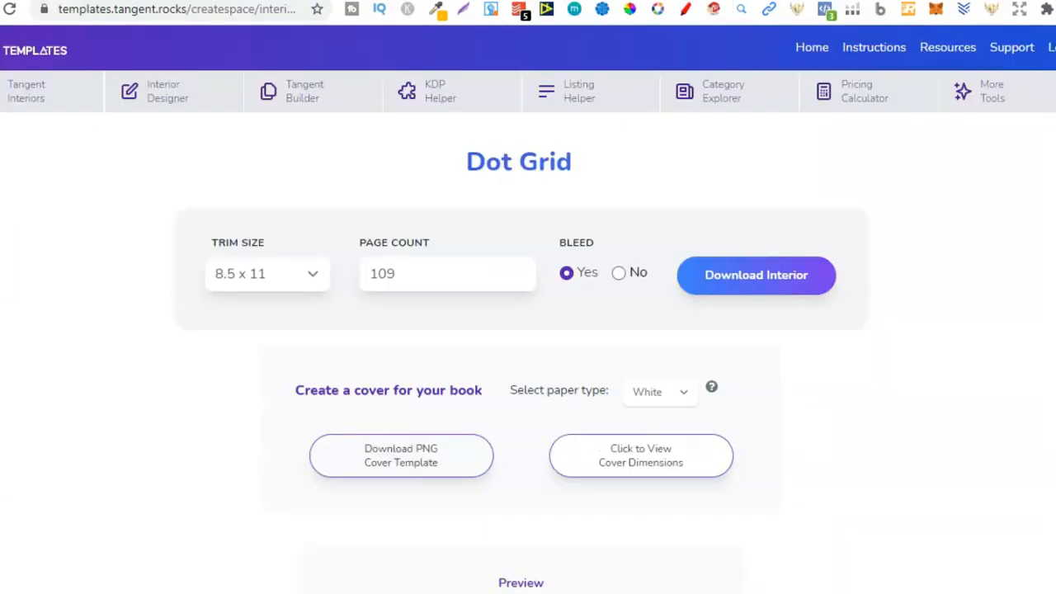
click(459, 91)
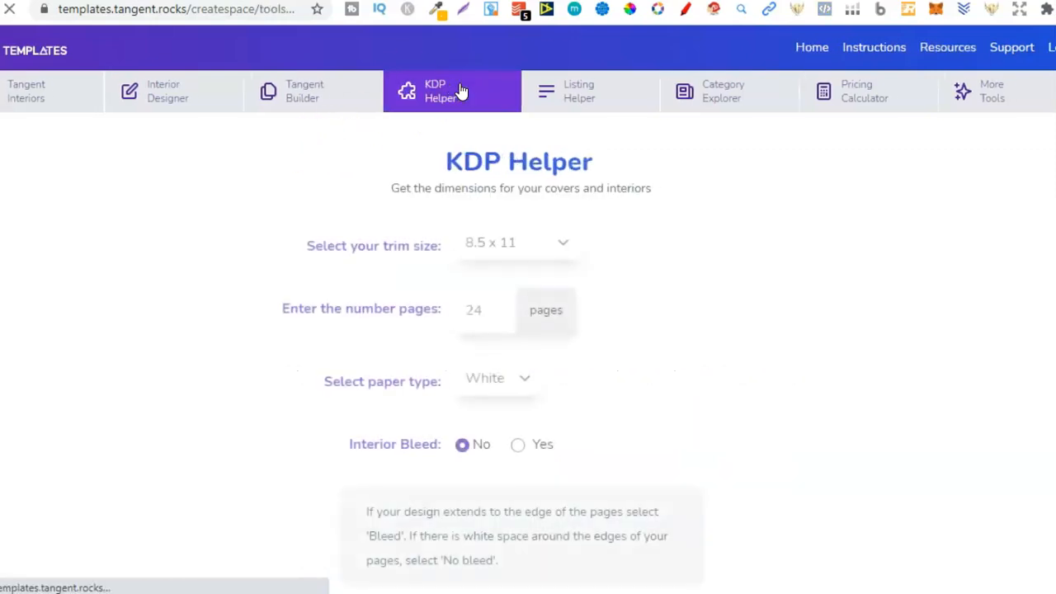
scroll(528, 297, down, 1)
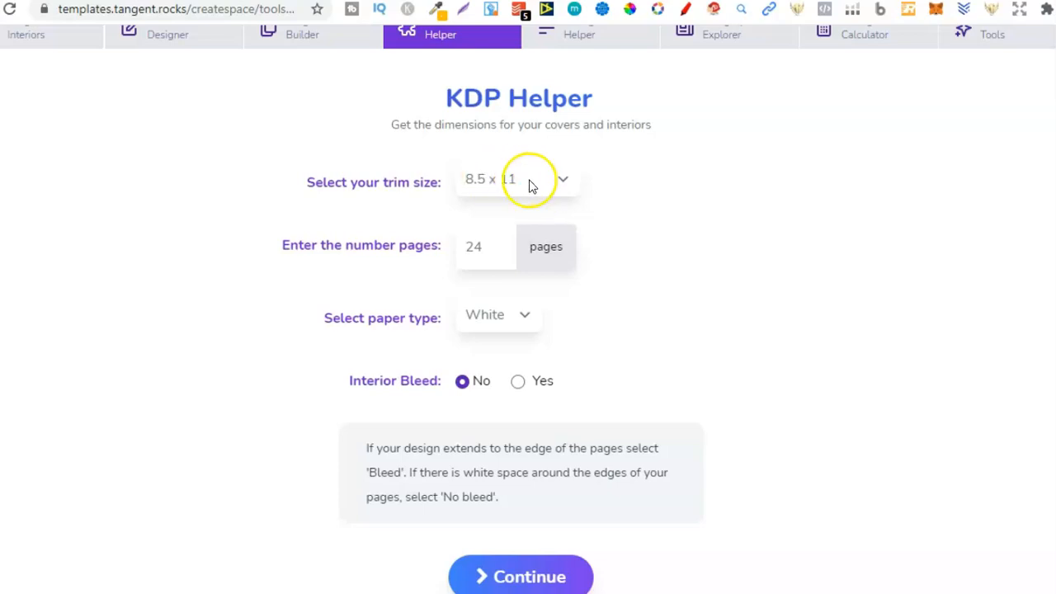
Calculate the KDP dimensions for a 110-page book on white paper with interior bleed.
click(485, 255)
key(BackSpace)
key(BackSpace)
text(110)
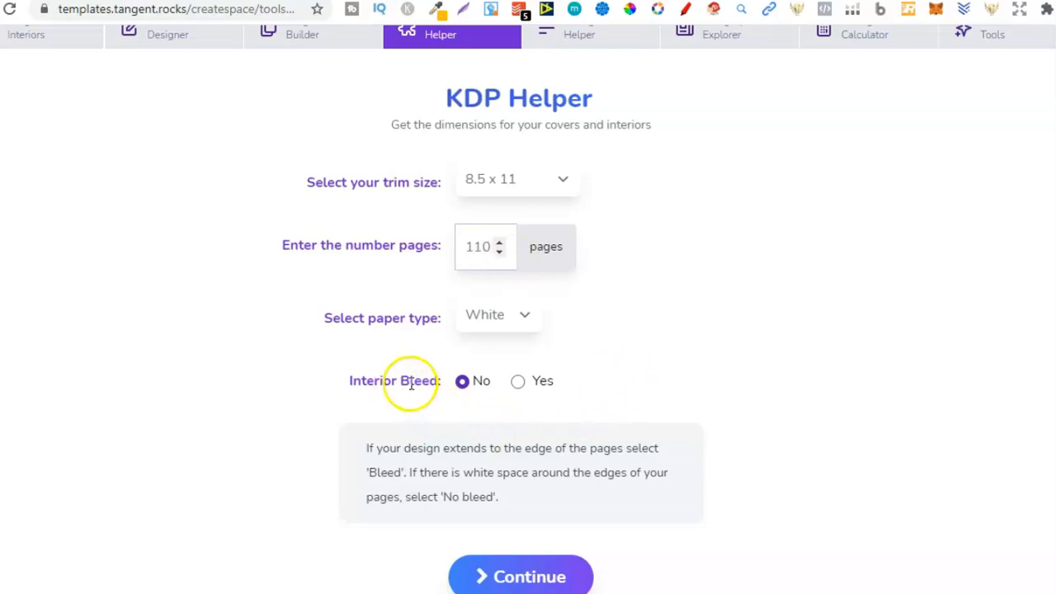
click(518, 382)
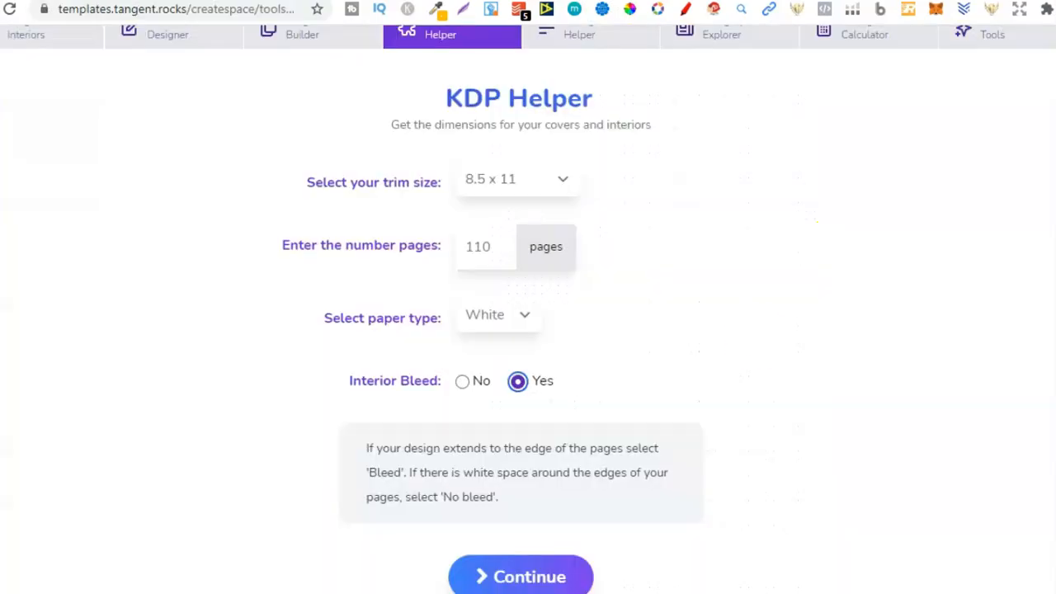
scroll(528, 330, down, 1)
click(532, 525)
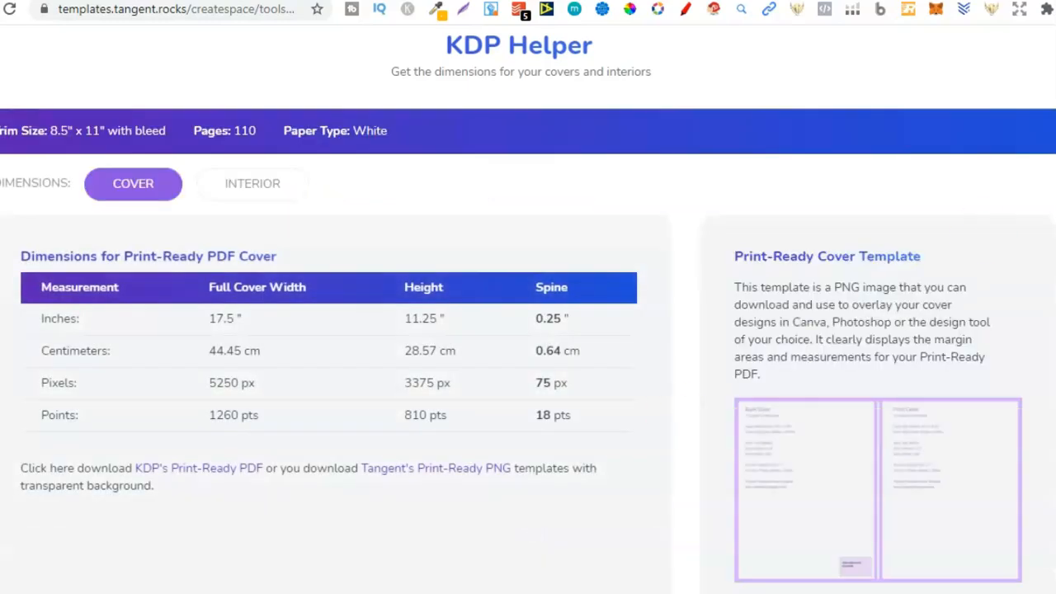
Examine the calculated cover dimensions, margins and the recommended sizes for each design program.
scroll(528, 330, down, 6)
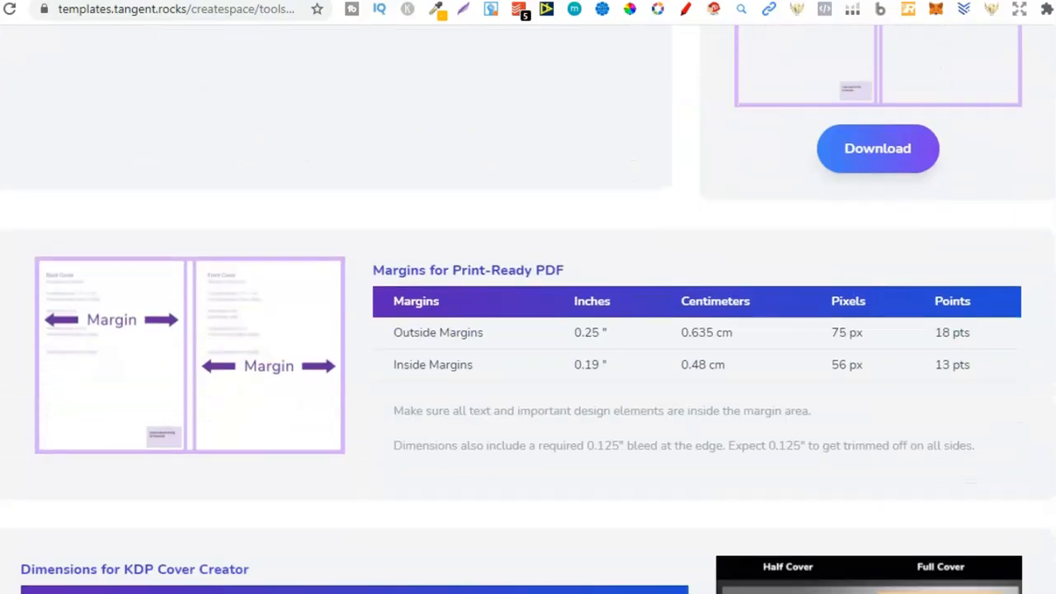
scroll(528, 330, down, 3)
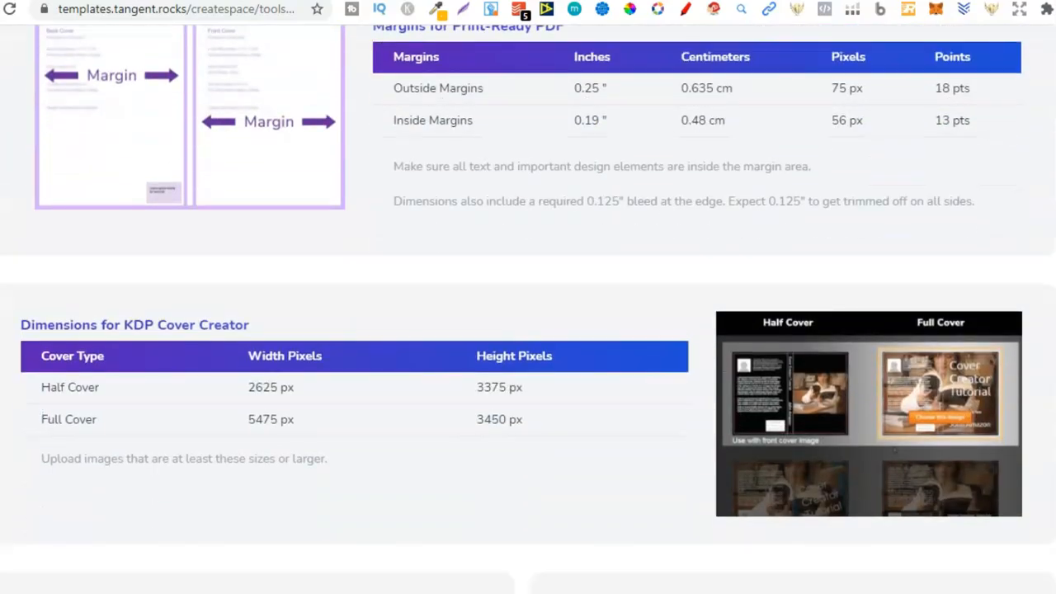
scroll(528, 330, up, 9)
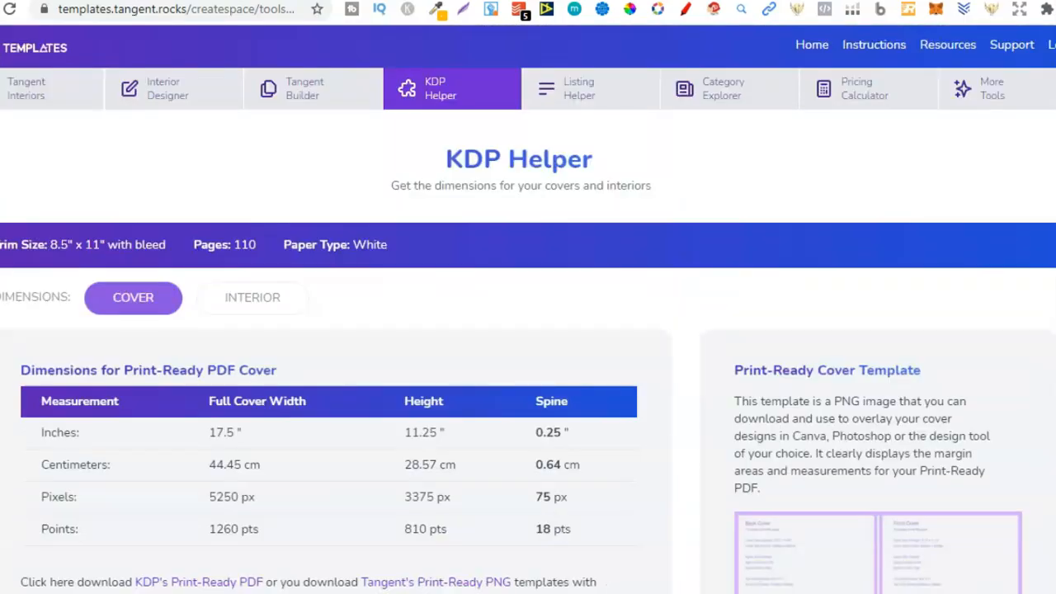
scroll(528, 330, down, 3)
scroll(528, 330, down, 6)
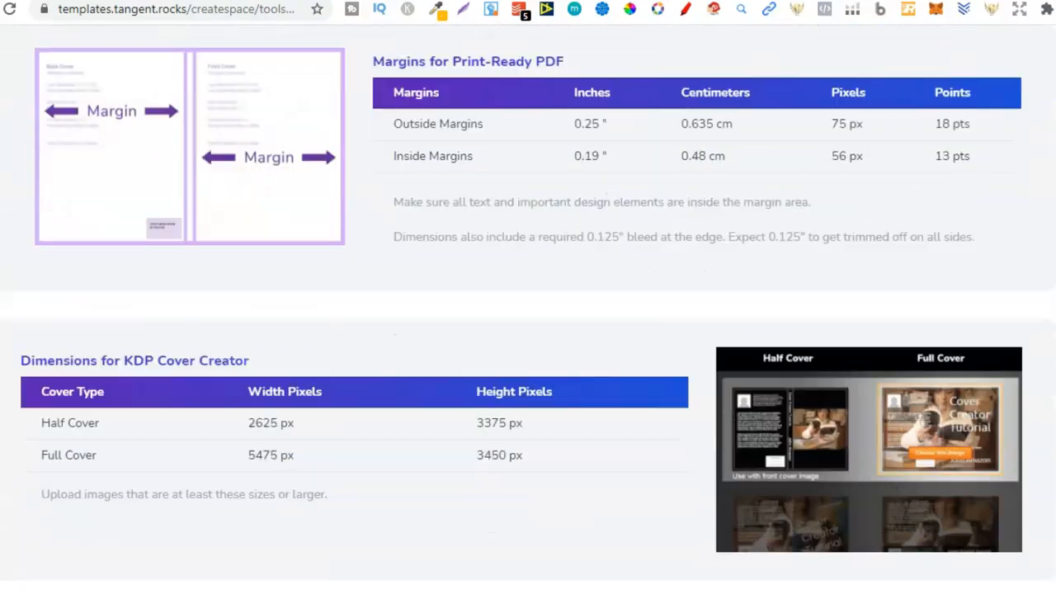
scroll(528, 330, down, 3)
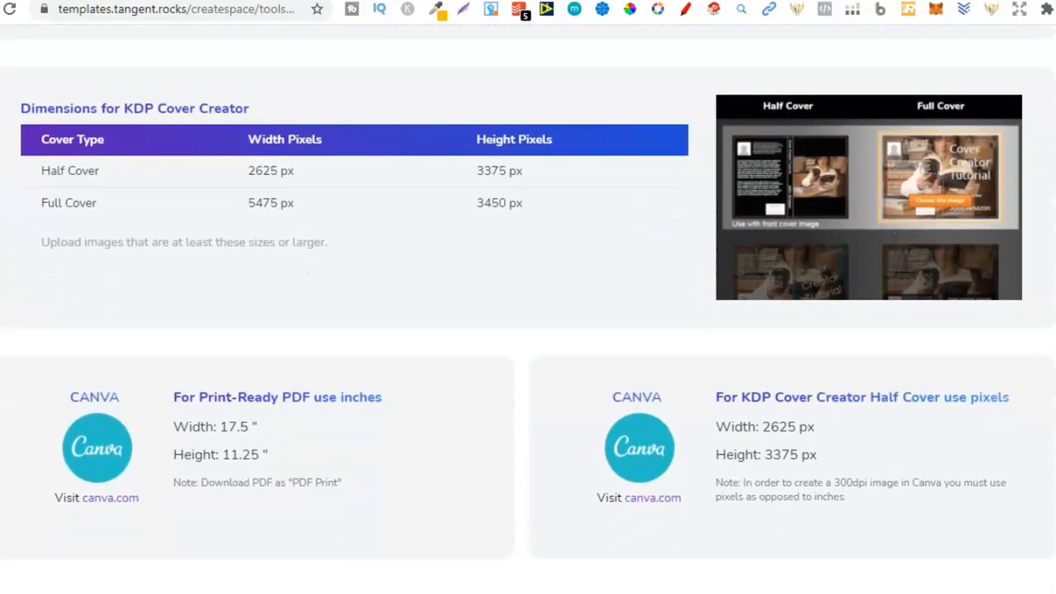
scroll(528, 330, down, 2)
scroll(528, 330, down, 2)
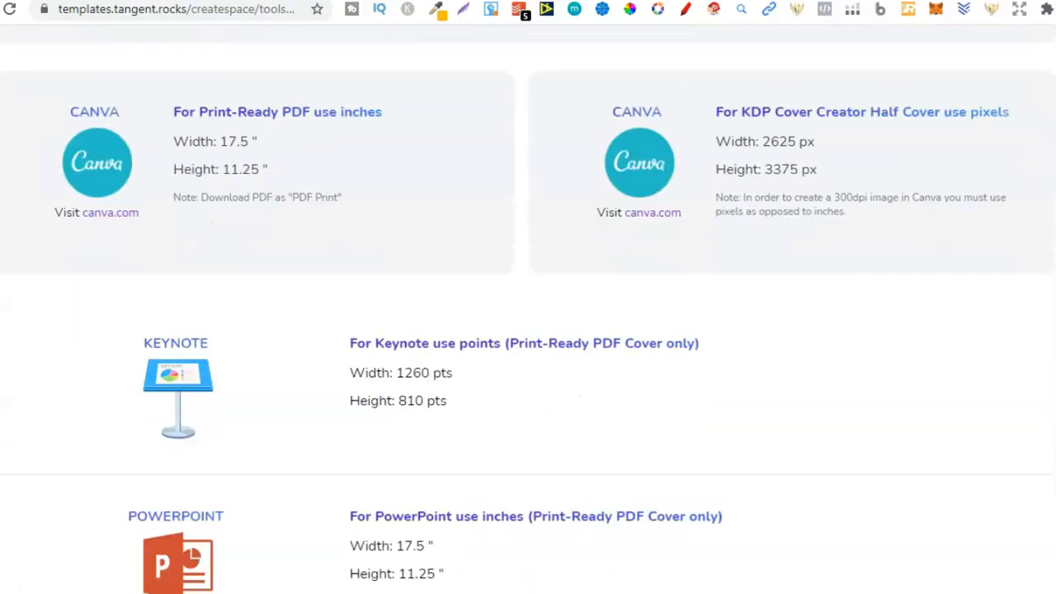
scroll(528, 330, down, 3)
scroll(528, 330, down, 5)
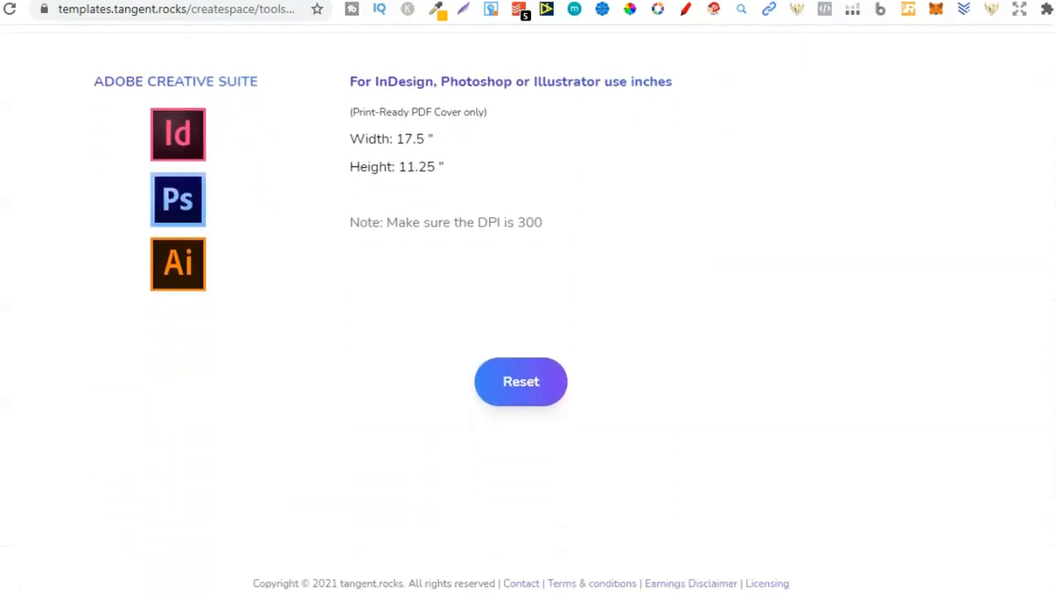
scroll(528, 330, up, 6)
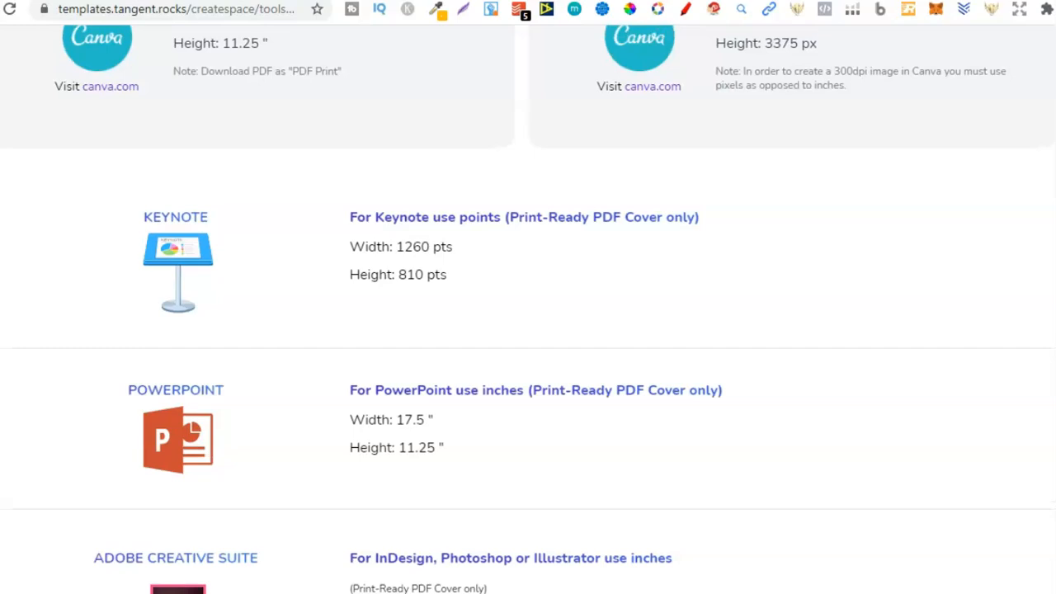
scroll(351, 345, up, 6)
scroll(350, 345, down, 3)
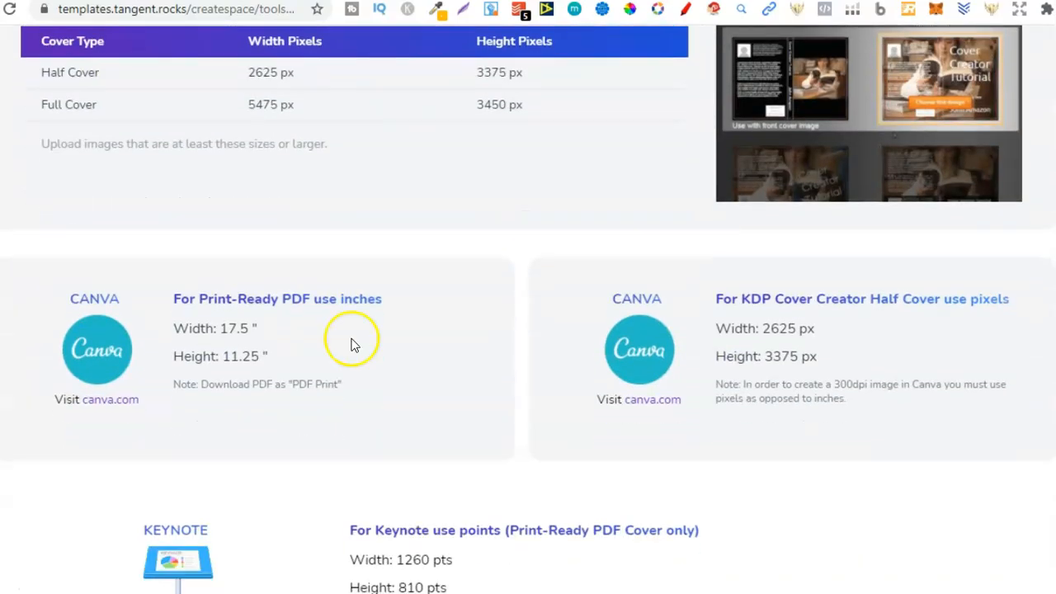
Copy the 17.5 width value from the Canva print-ready PDF dimensions.
click(225, 330)
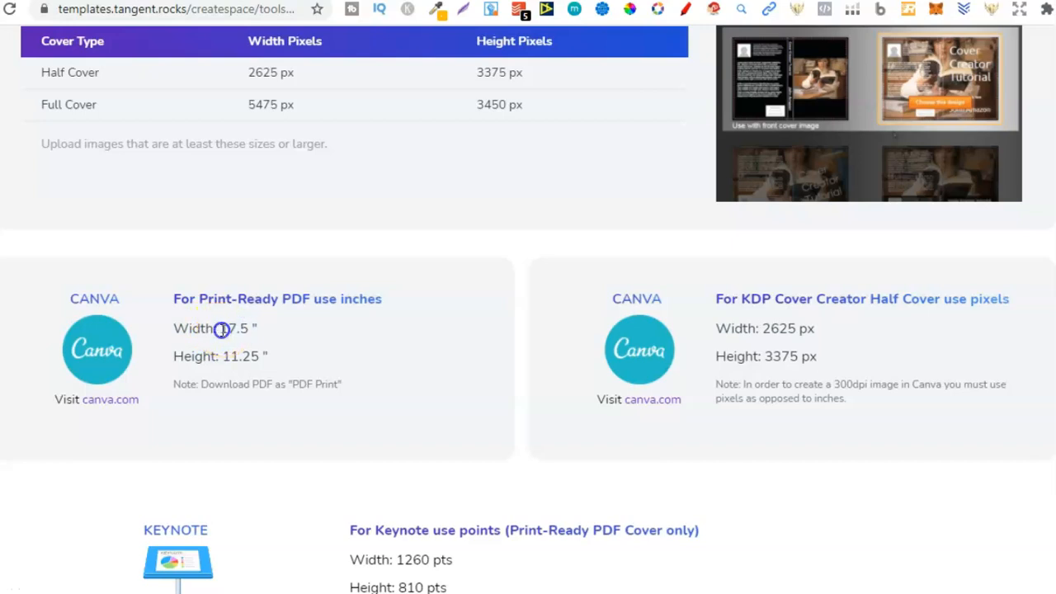
mouse_move(221, 330)
mouse_down()
mouse_move(251, 328)
mouse_move(216, 329)
mouse_up()
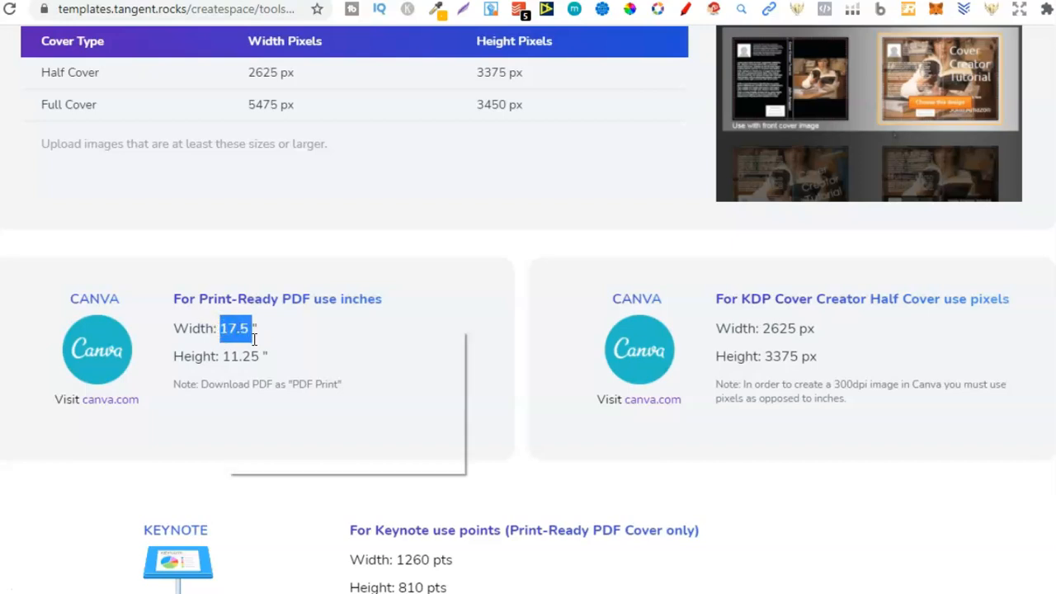
right_click(226, 330)
click(272, 341)
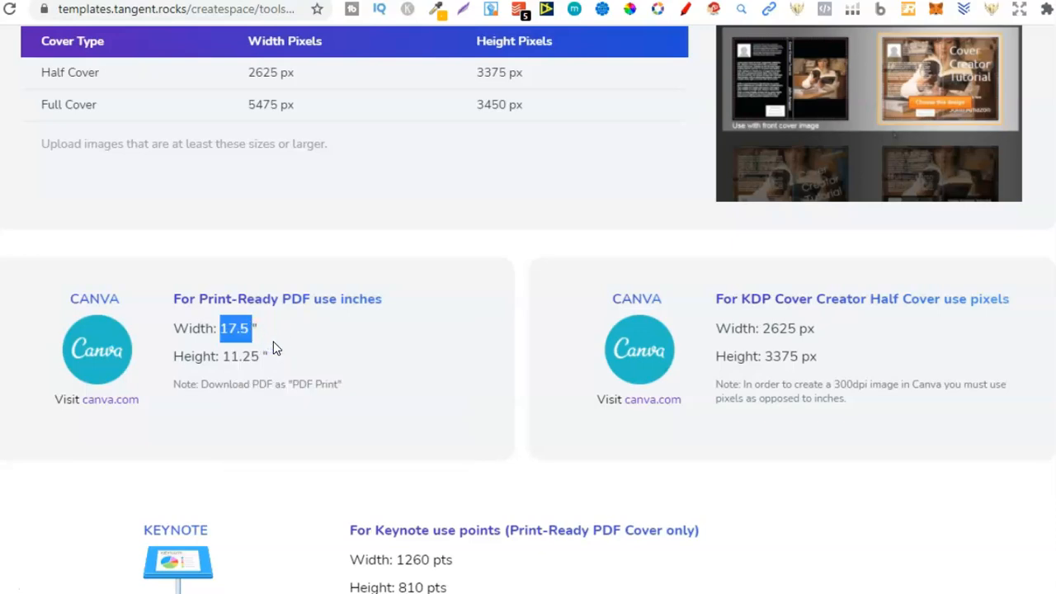
Switch to Canva and start a custom-size design in inches with the copied 17.5 width.
click(330, 1)
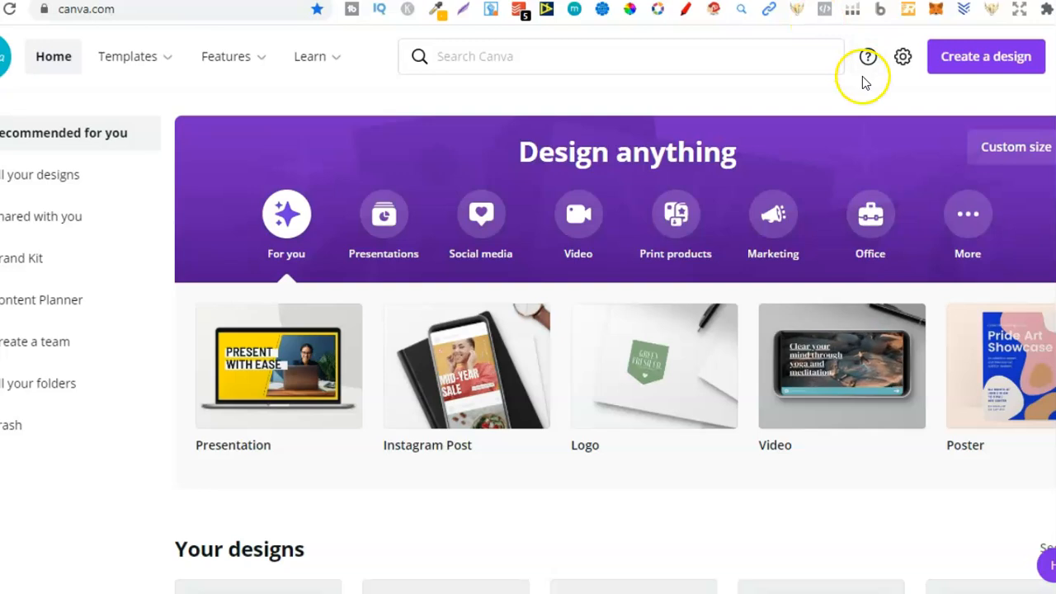
click(969, 58)
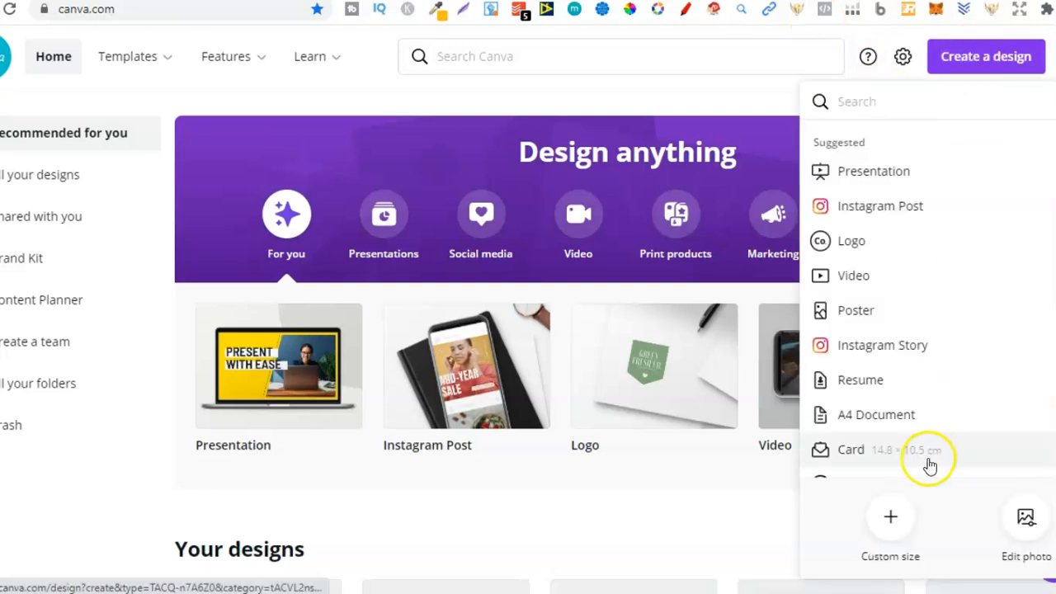
click(896, 518)
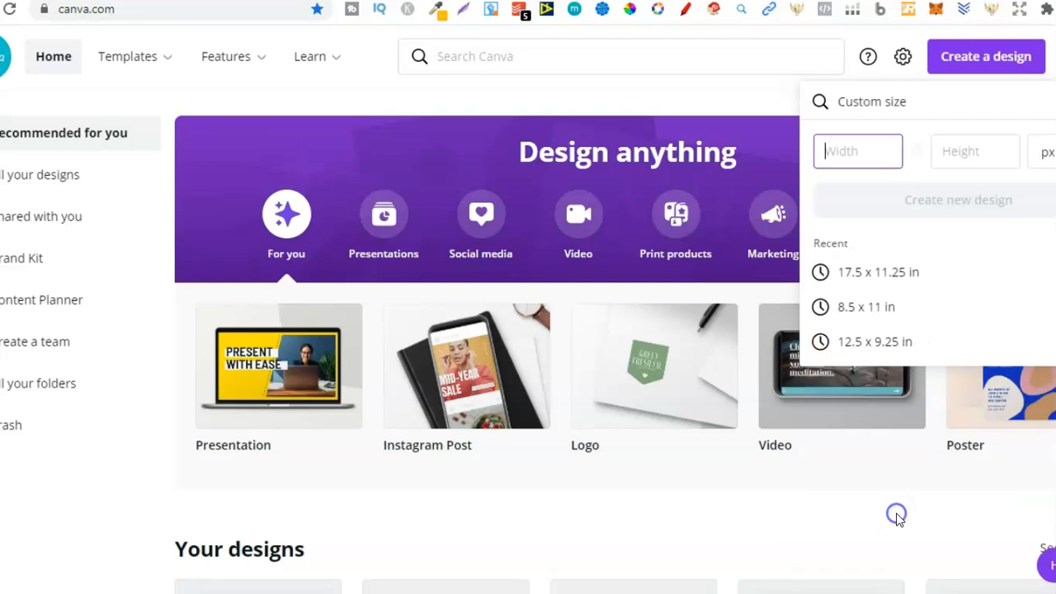
click(1046, 158)
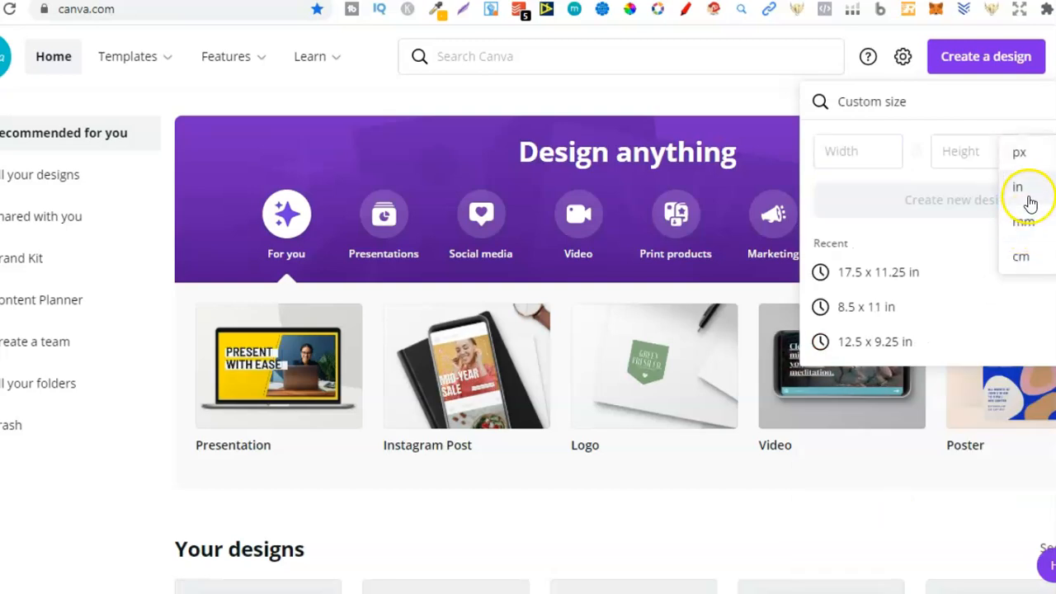
click(1028, 198)
click(861, 151)
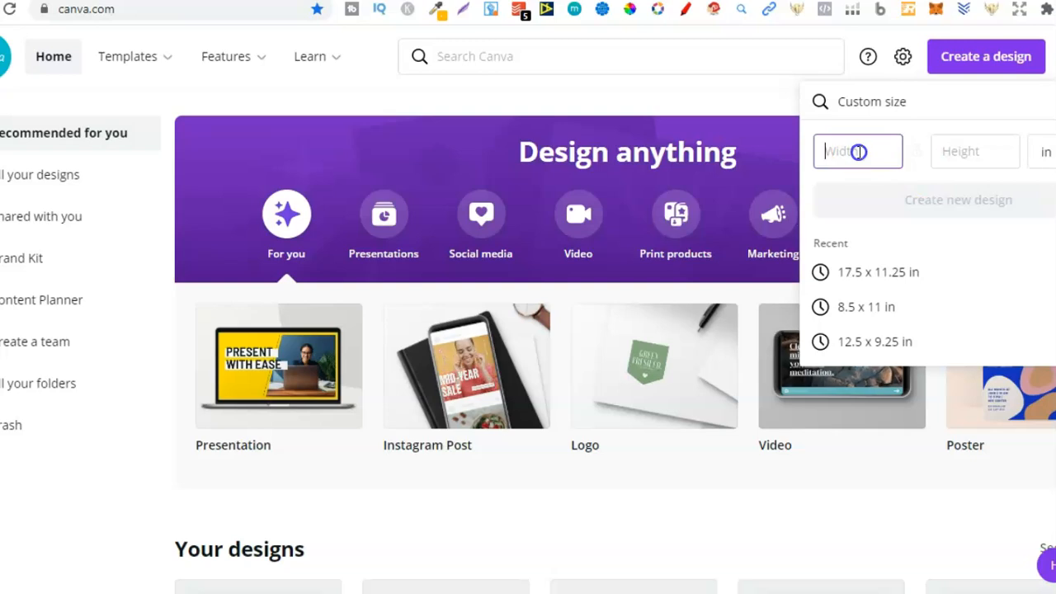
right_click(858, 153)
click(908, 259)
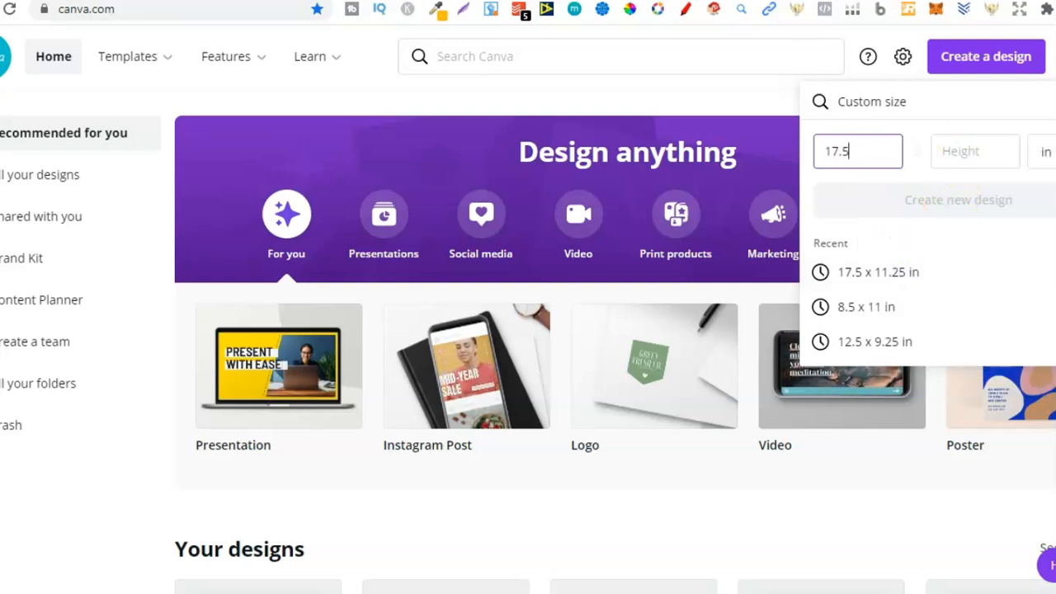
Check the cover height in the KDP Helper, set the Canva height to 11.25 in and create the design.
click(747, 1)
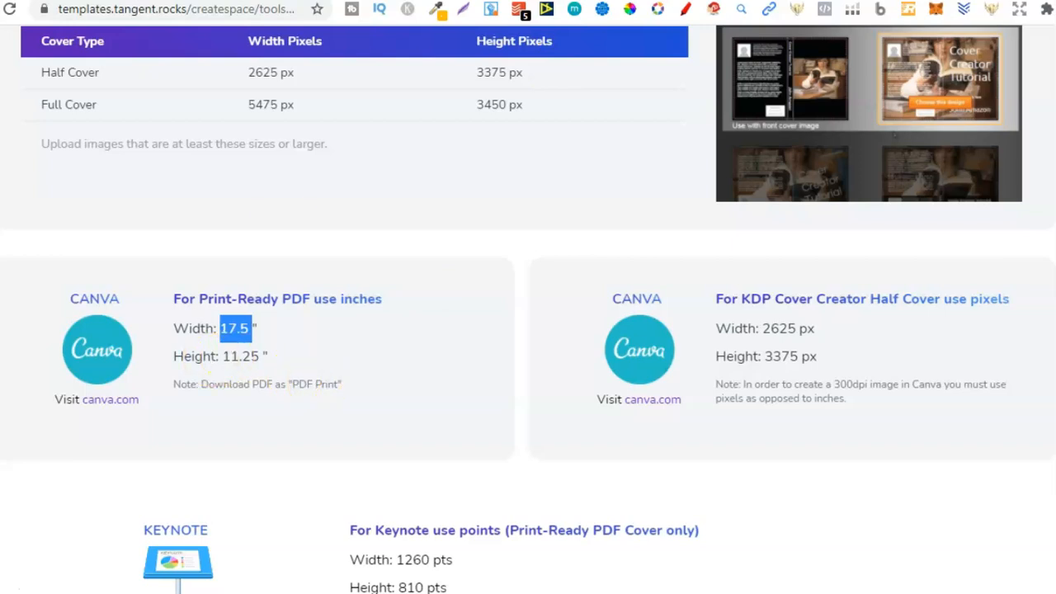
click(635, 1)
click(957, 155)
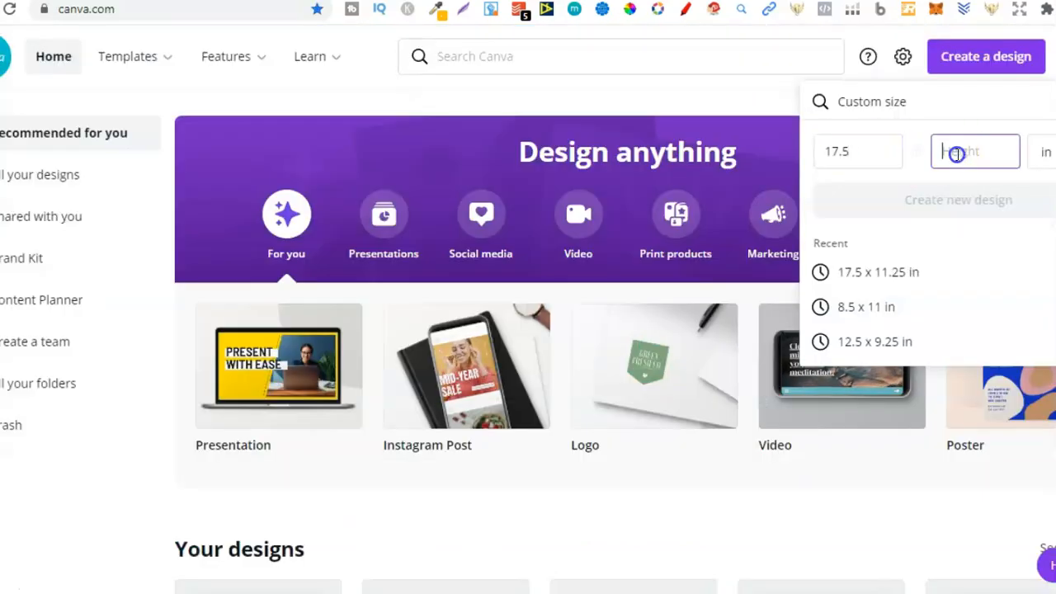
text(11.2)
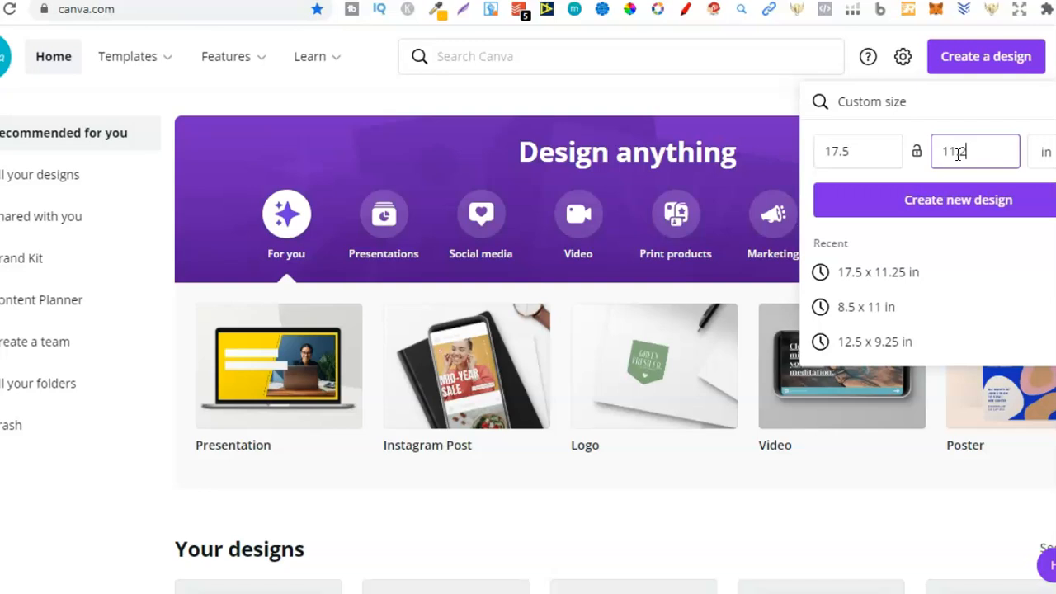
text(5)
click(1007, 201)
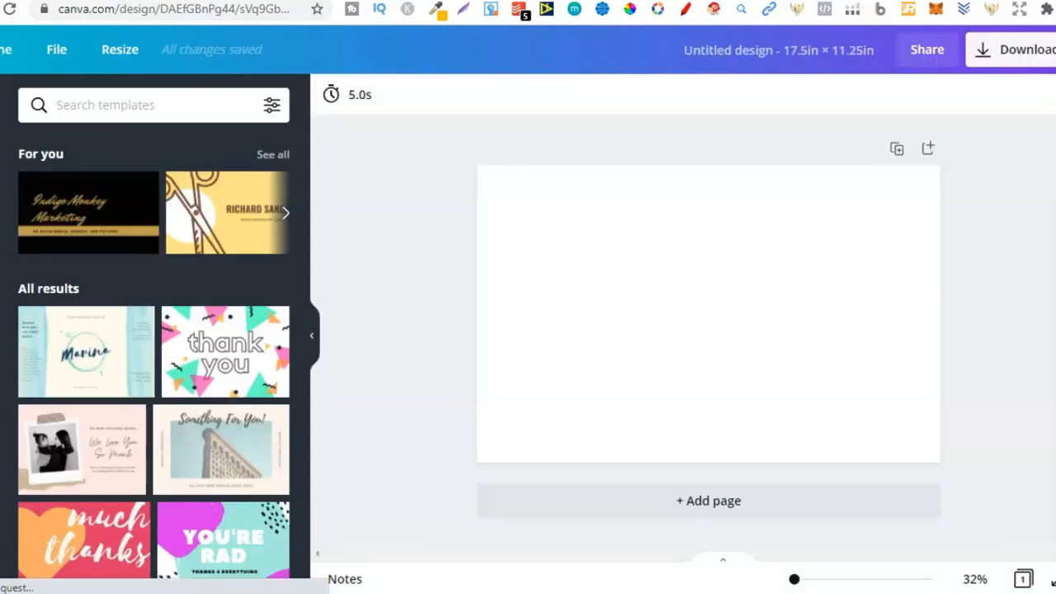
Download the print-ready cover template PNG from the KDP Helper and return to the Canva design.
click(165, 1)
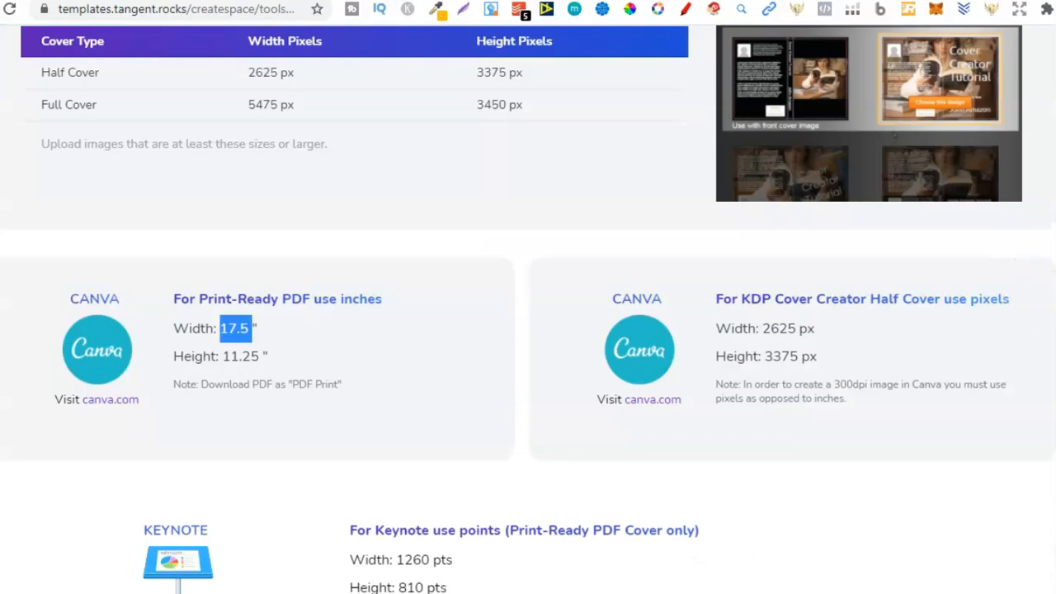
scroll(528, 309, up, 20)
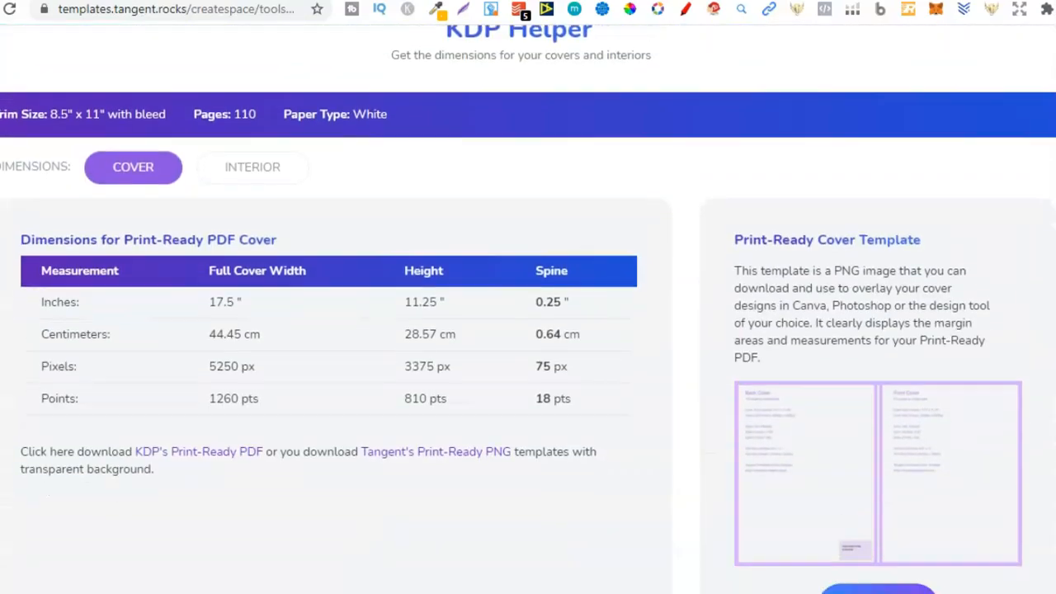
scroll(528, 330, down, 2)
click(897, 474)
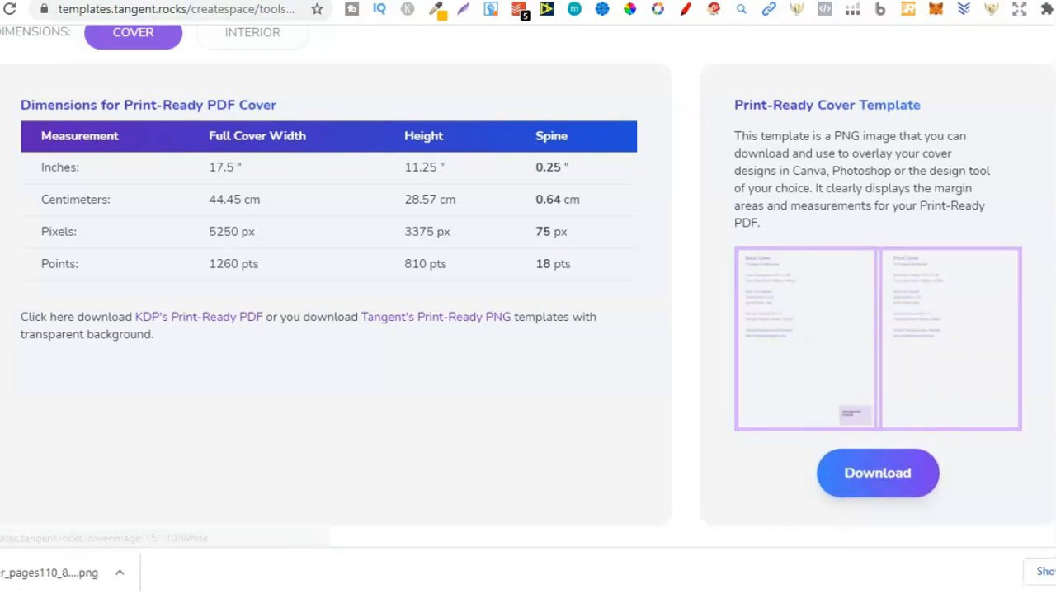
click(528, 1)
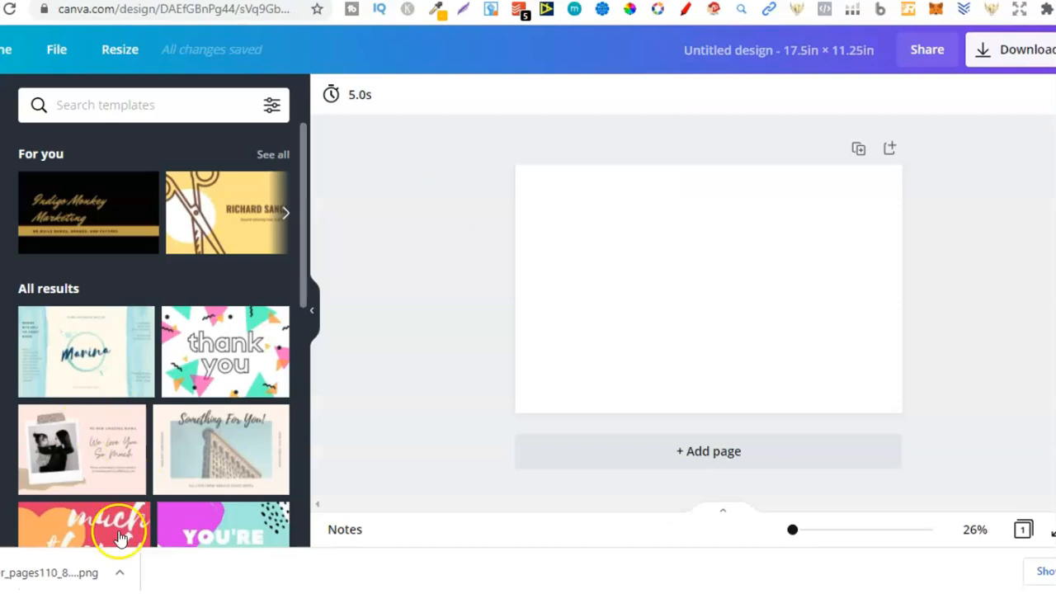
Place the downloaded cover template image on the canvas and enlarge it to fill the whole page.
drag(126, 322, 163, 299)
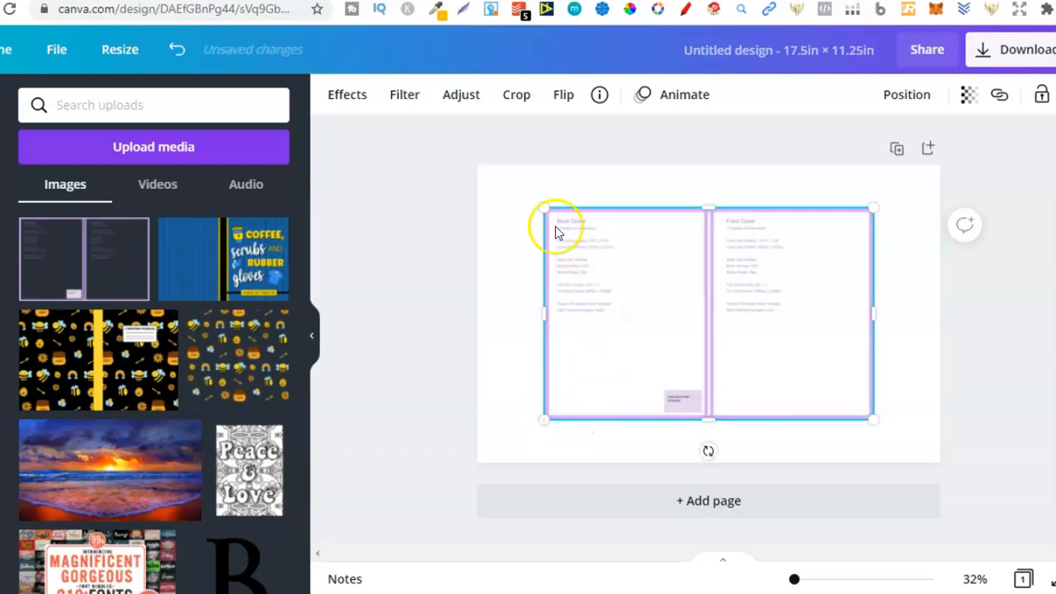
click(511, 338)
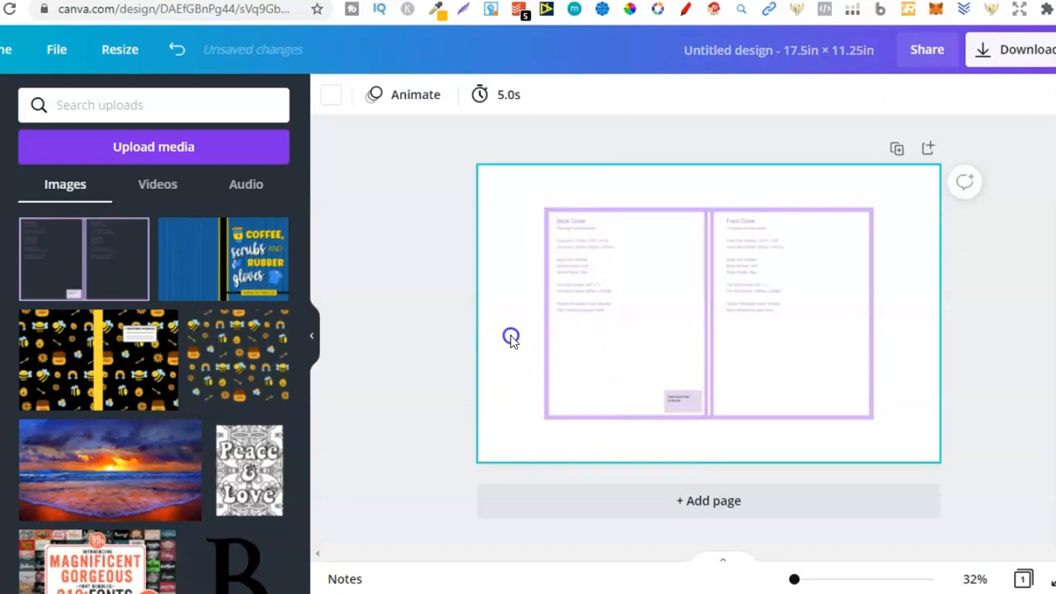
click(623, 336)
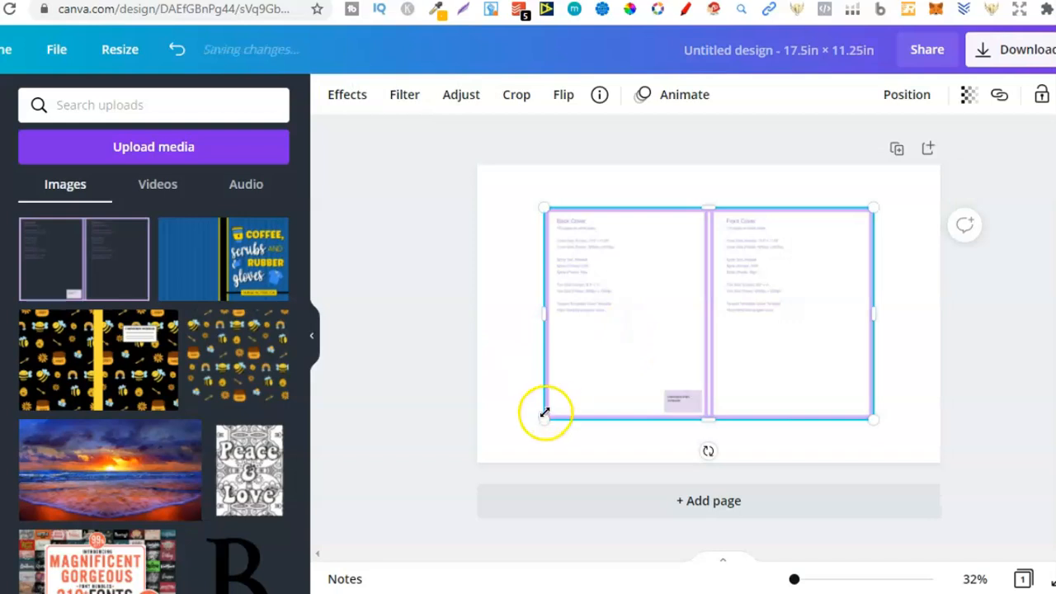
drag(544, 420, 483, 464)
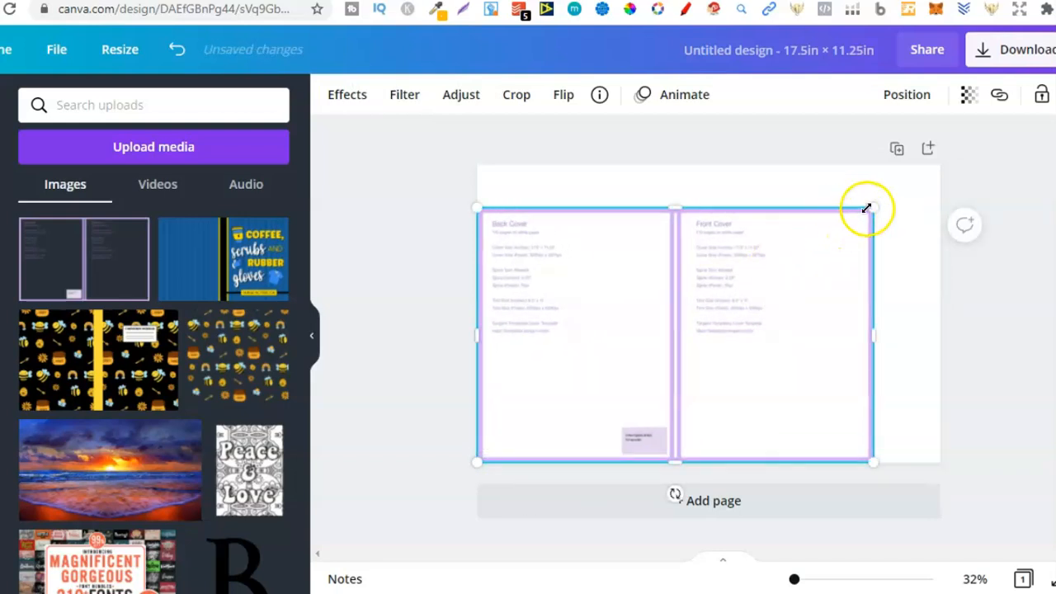
drag(870, 208, 938, 165)
click(1023, 297)
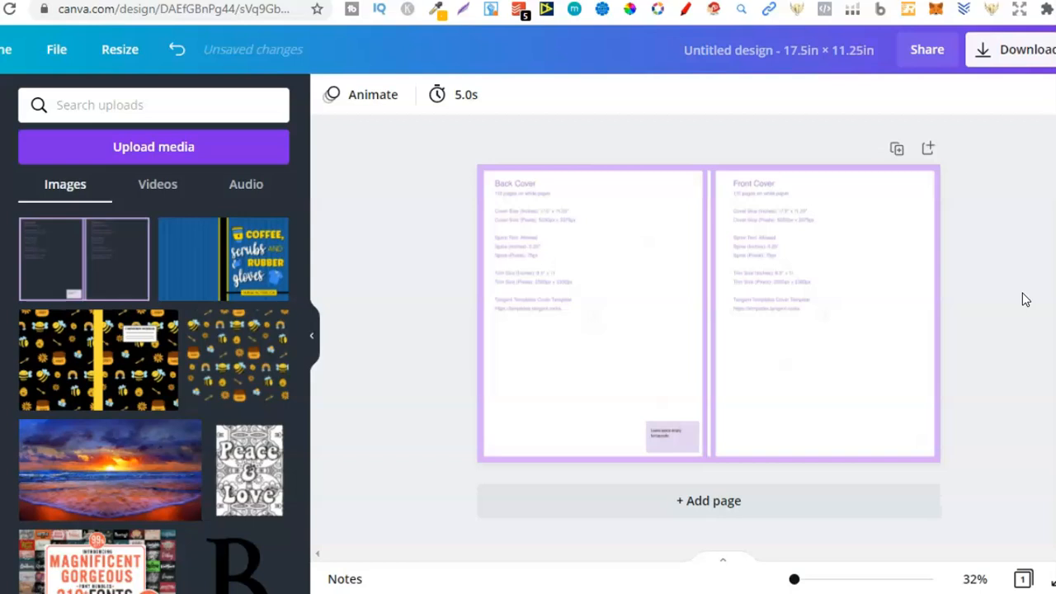
Review the dot grid interior PDF and return to the Canva cover design.
click(577, 1)
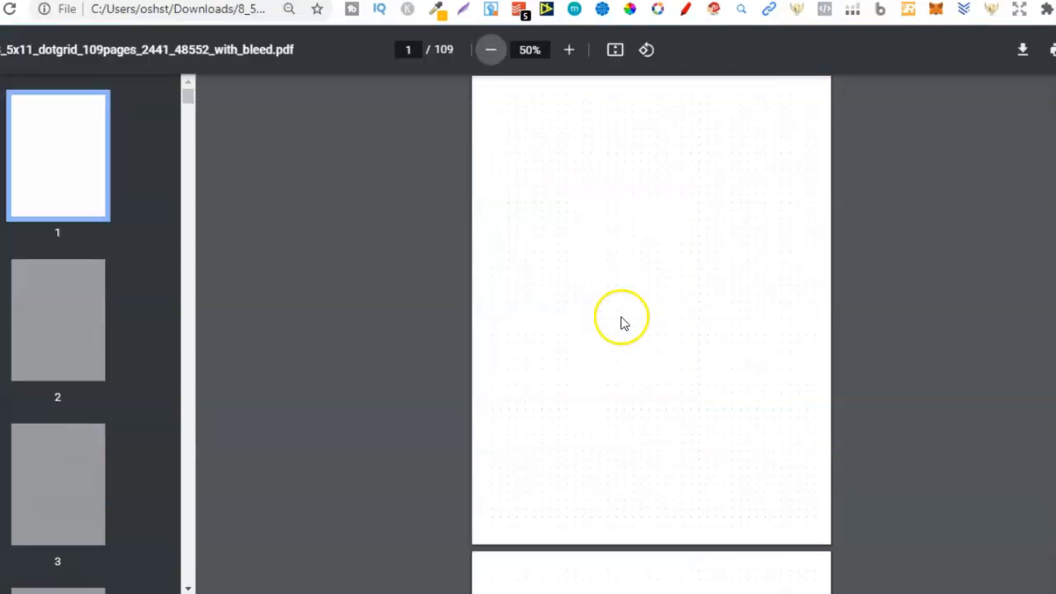
click(479, 0)
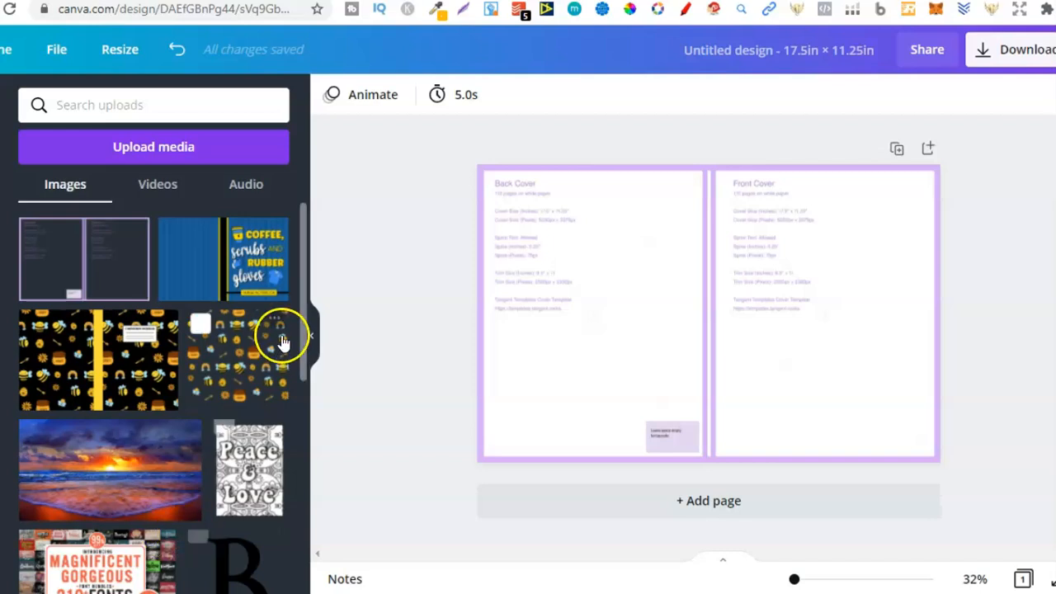
Add the uploaded bee and honey pattern with the transparent background and place it over the back cover.
click(247, 346)
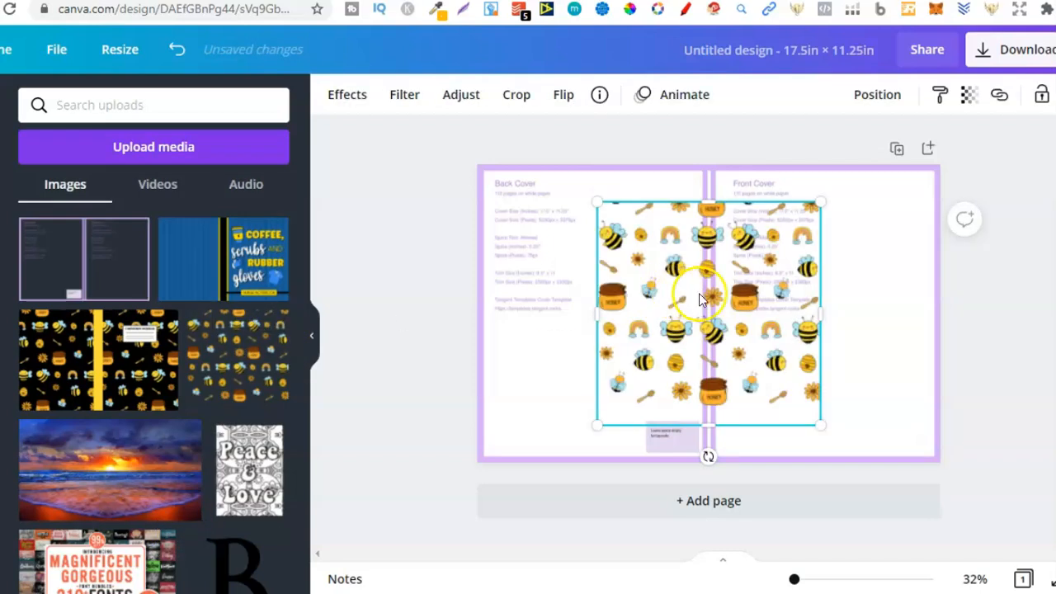
drag(698, 293, 589, 327)
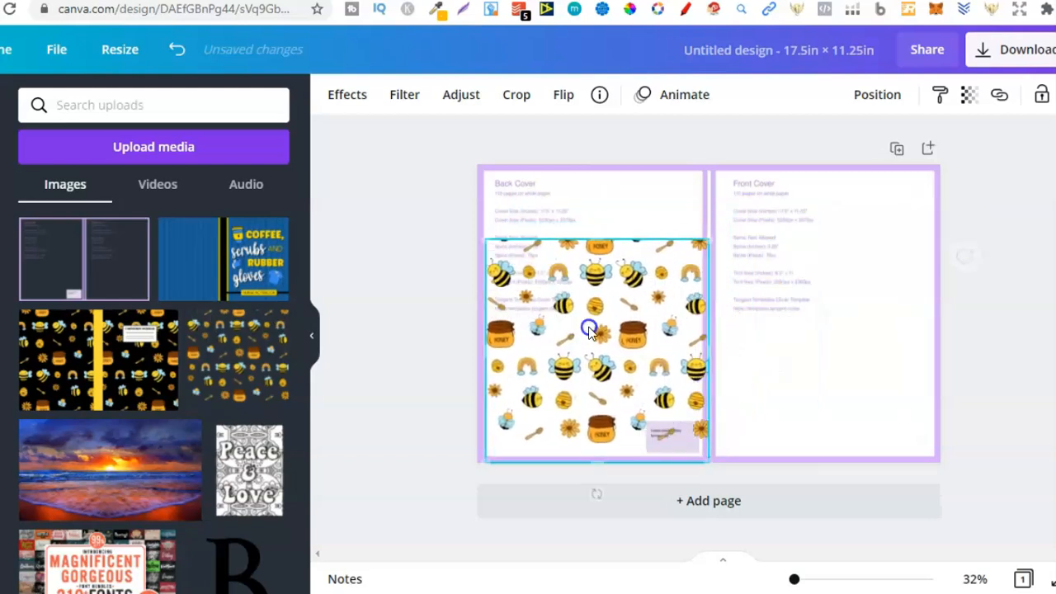
click(125, 385)
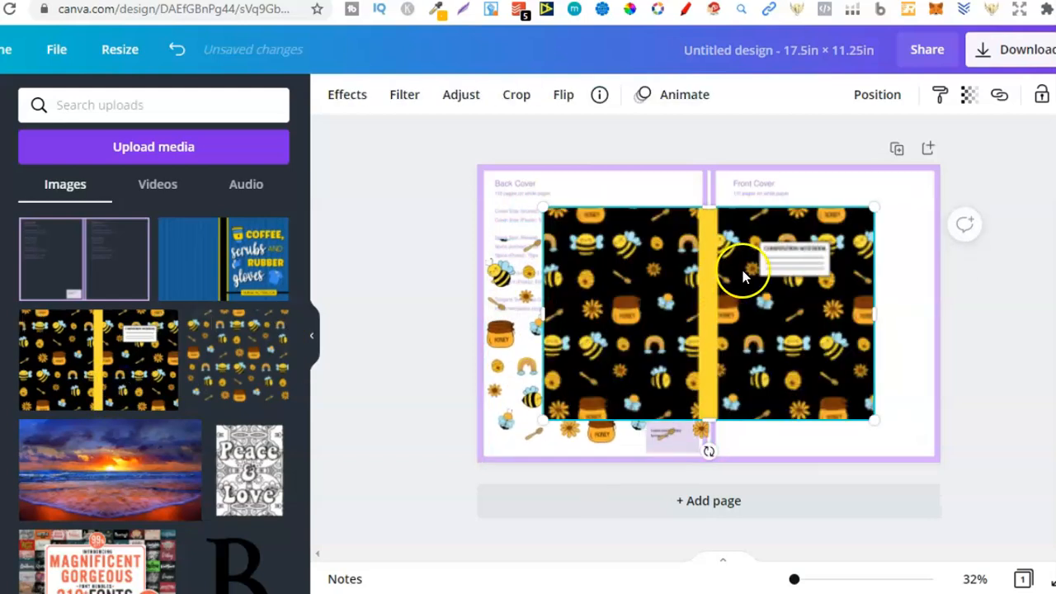
drag(747, 274, 796, 290)
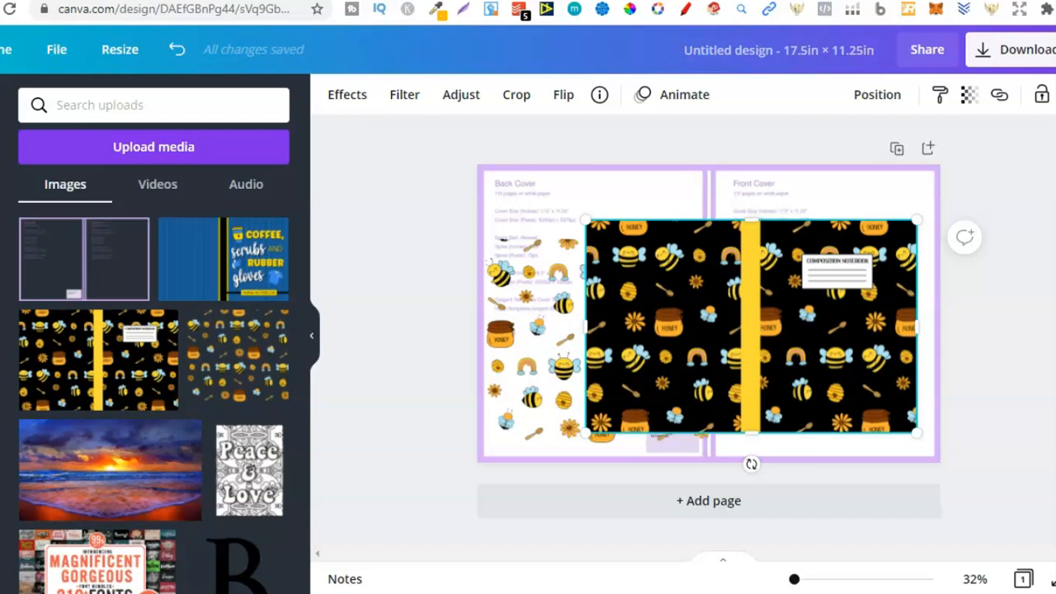
key(Delete)
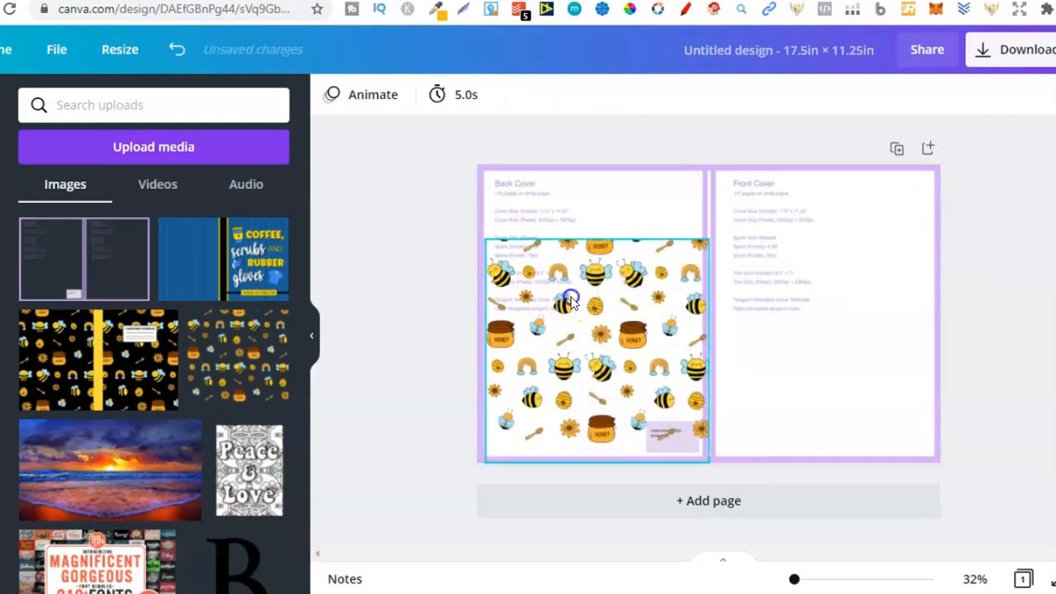
Move the bee pattern partly beyond the outer and lower edges of the back cover.
click(696, 373)
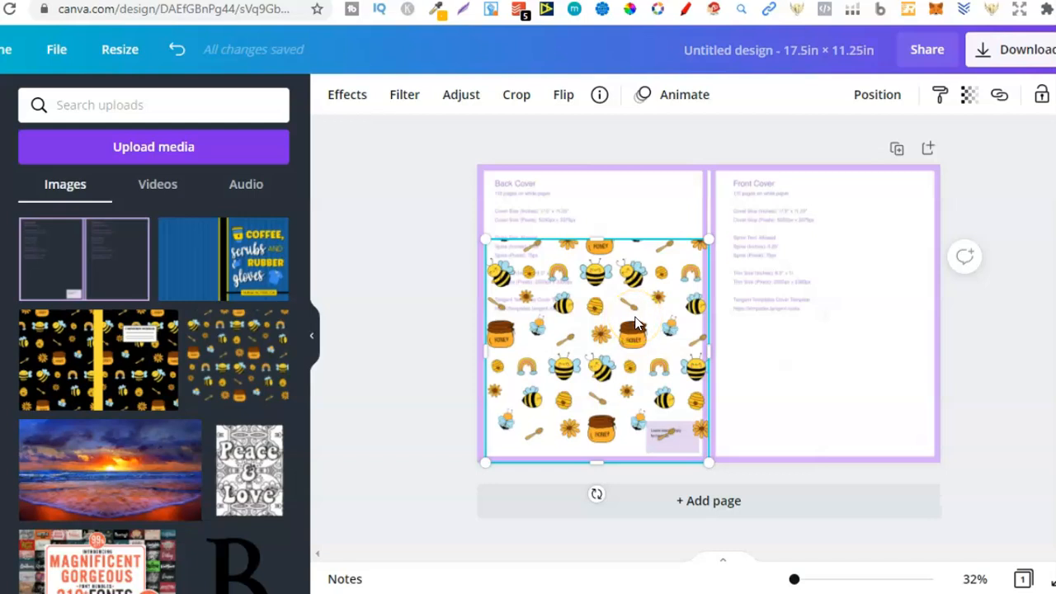
click(635, 406)
drag(643, 366, 596, 382)
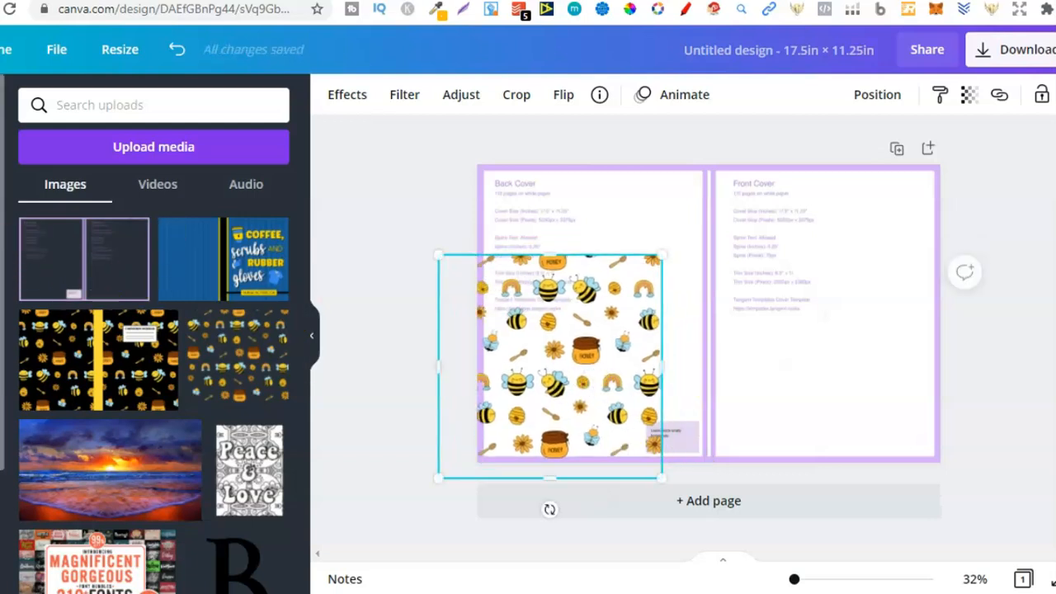
Add a square shape, resize it into a narrow full-height strip covering the spine, and colour it black.
click(0, 262)
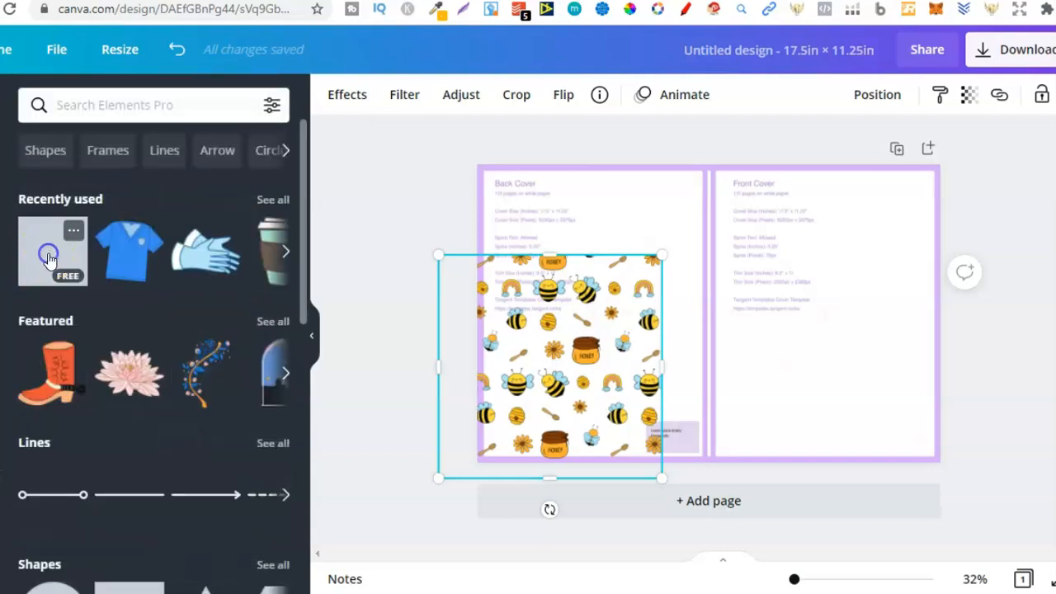
click(48, 258)
drag(713, 236, 712, 153)
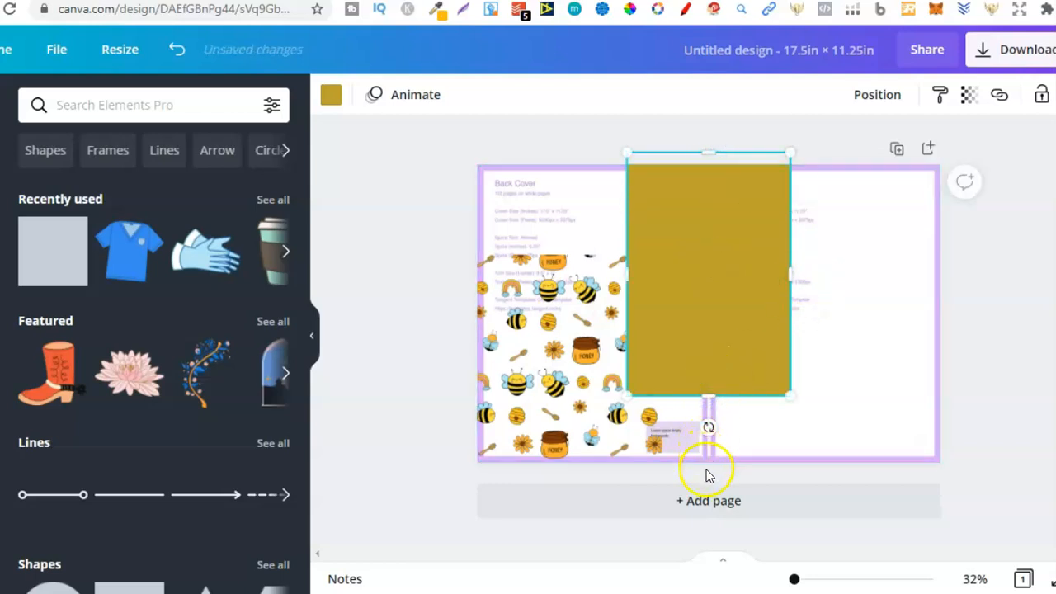
drag(711, 428, 711, 477)
drag(794, 315, 764, 316)
drag(636, 221, 710, 217)
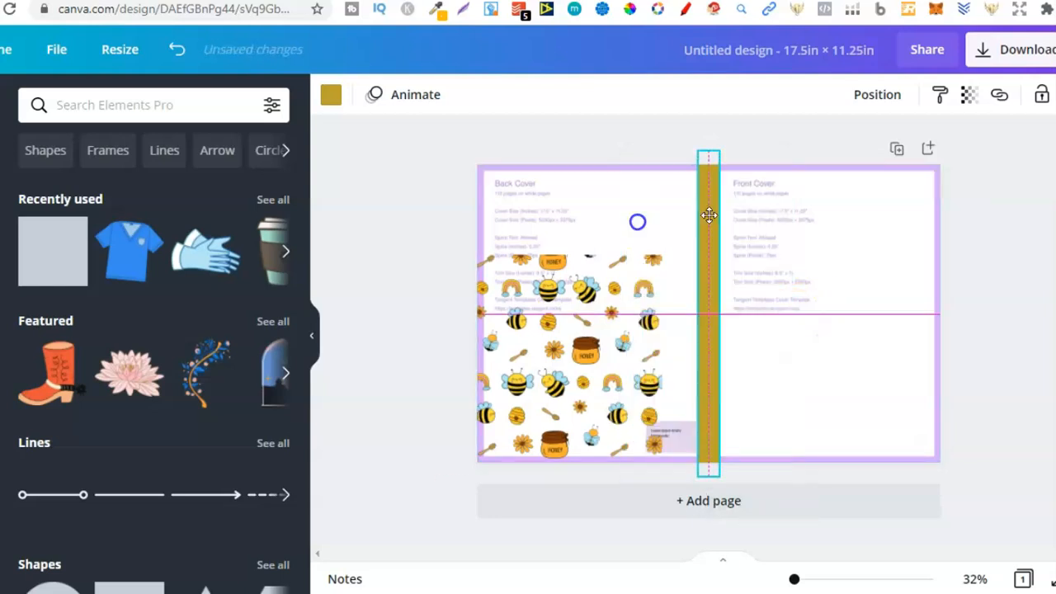
click(334, 97)
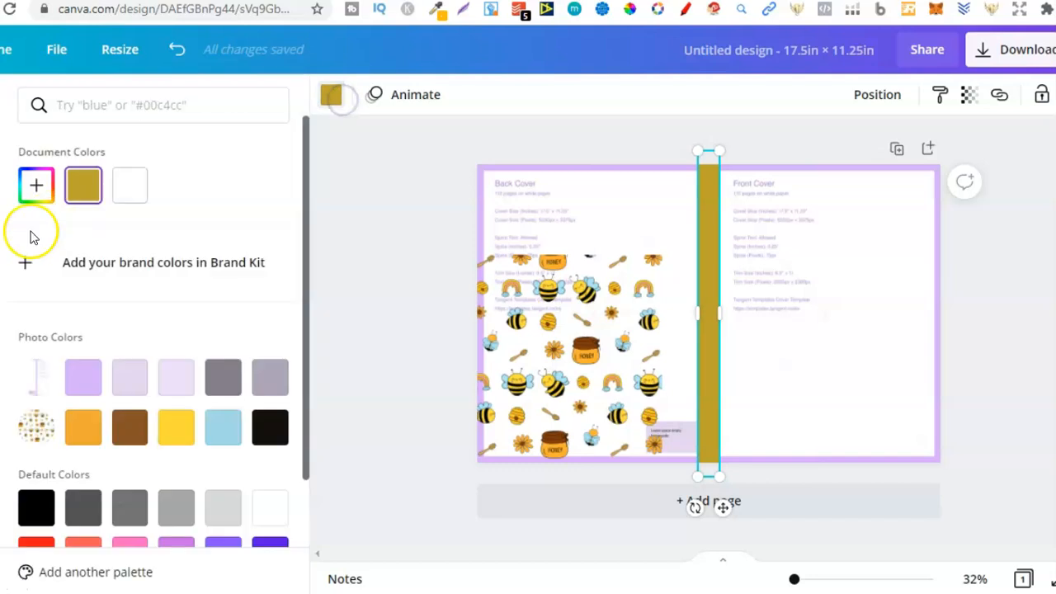
click(36, 509)
Duplicate the black spine strip, widen the copy across the entire front cover, and colour it white.
click(714, 238)
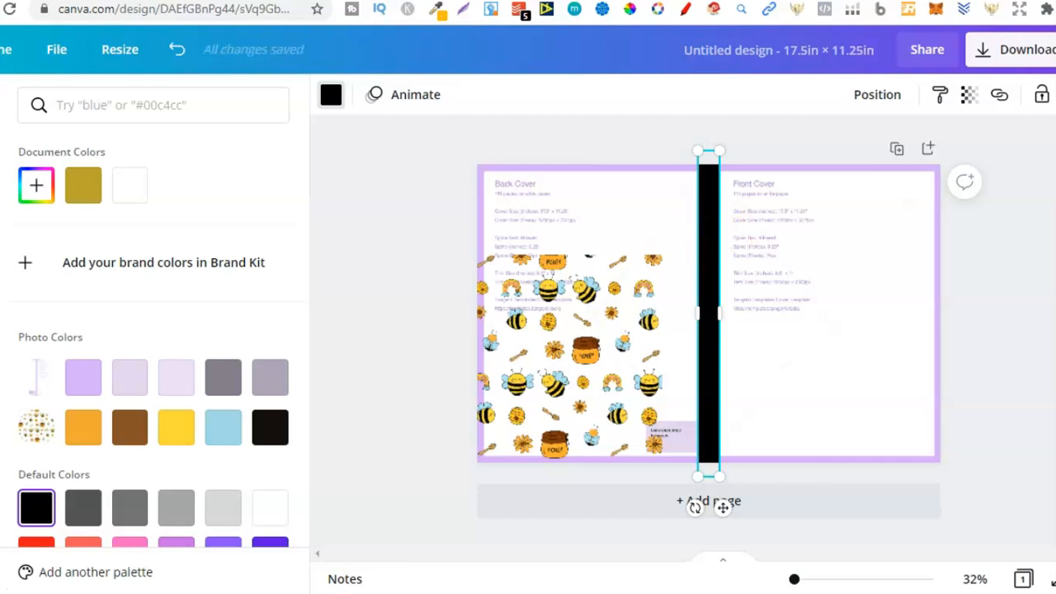
key(ctrl+v)
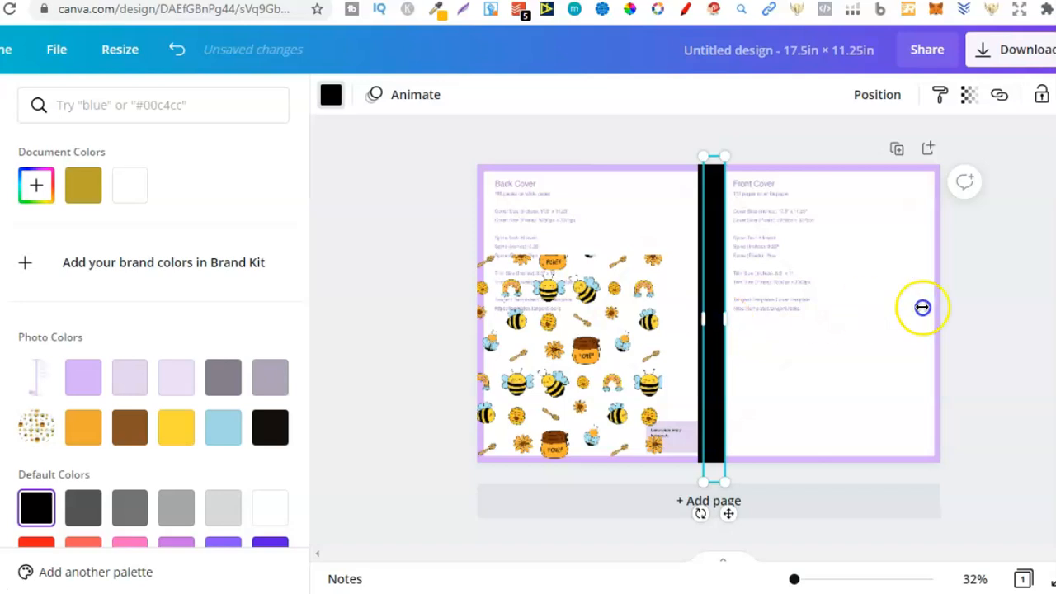
drag(922, 307, 981, 306)
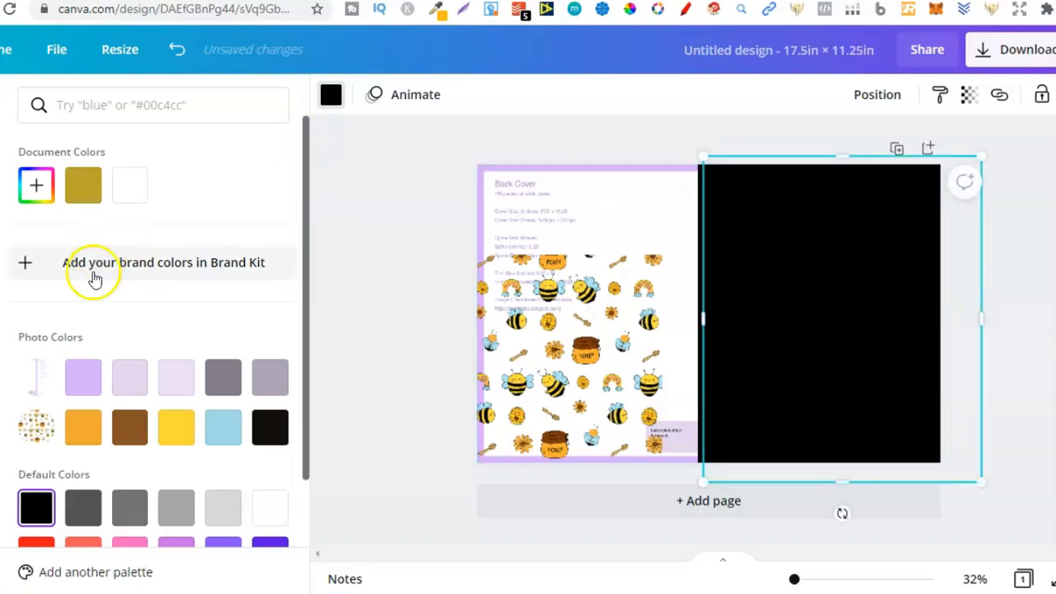
click(270, 509)
Send the white front cover rectangle one layer backward, behind the black spine strip.
click(554, 366)
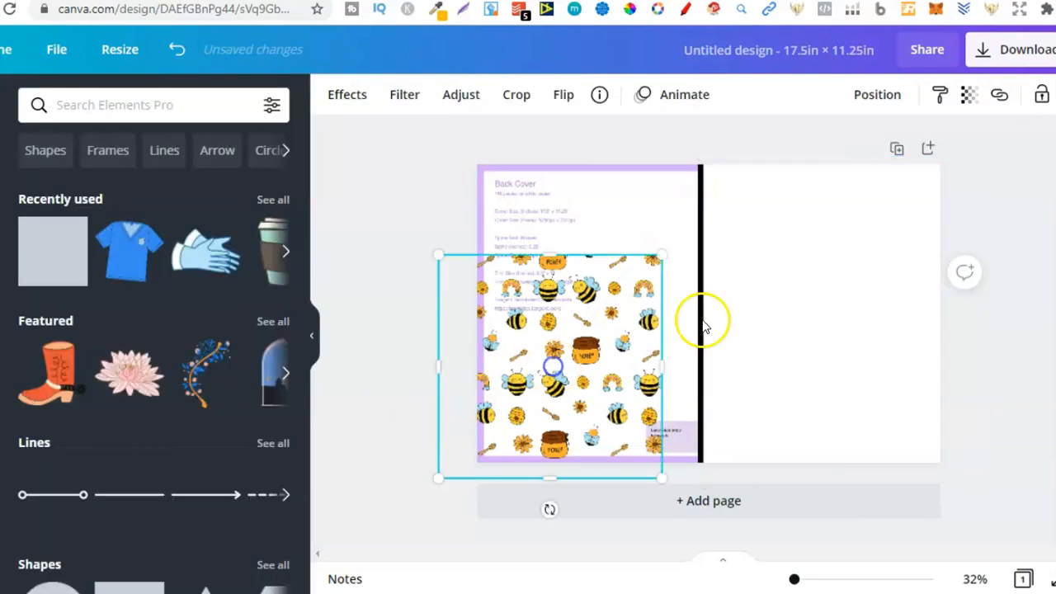
click(831, 279)
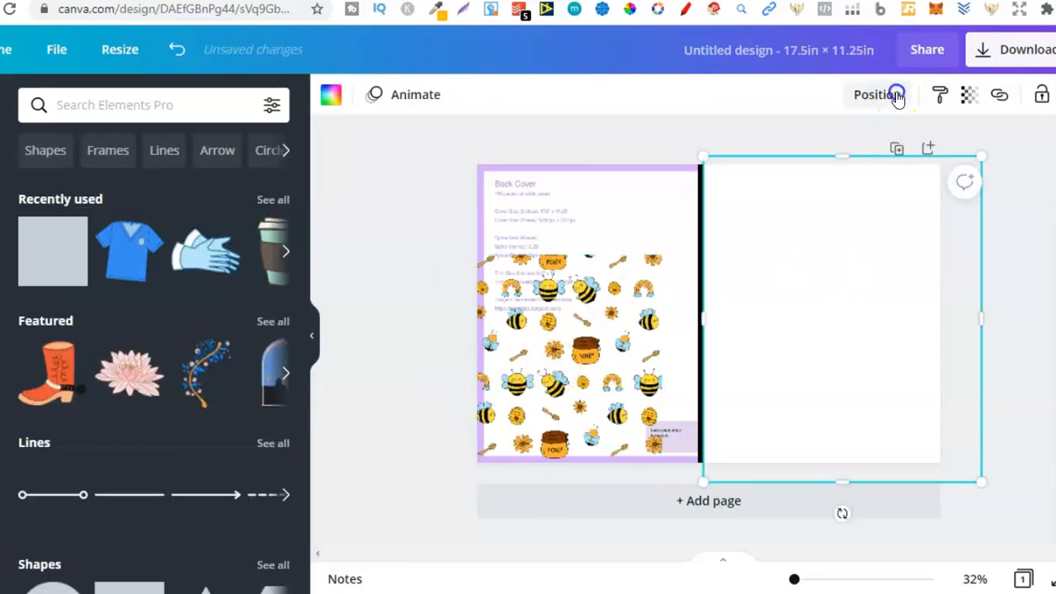
click(897, 96)
click(842, 148)
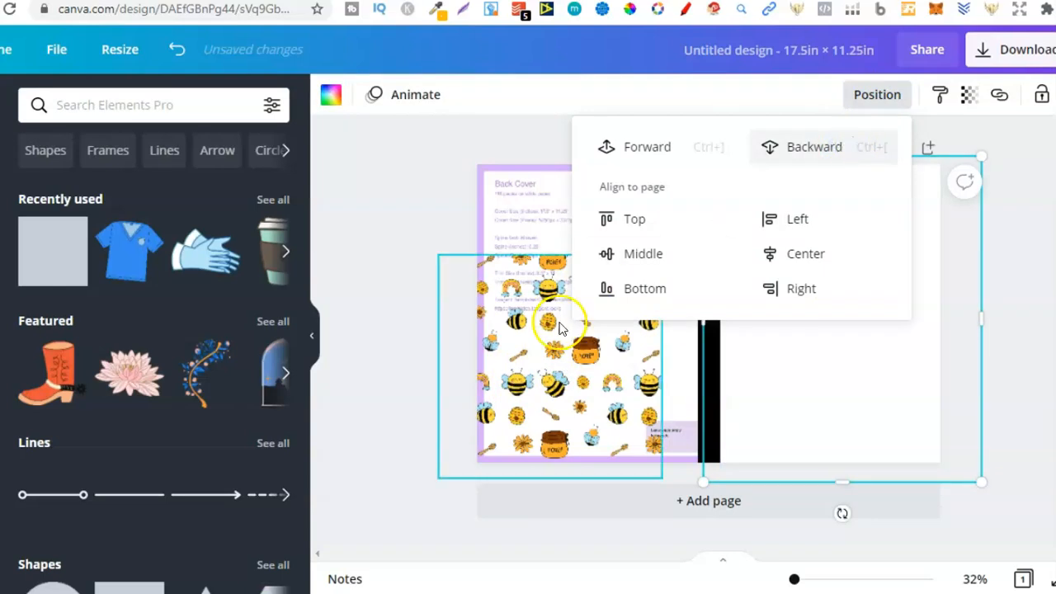
Move the bee pattern onto the front cover and layer it above the white rectangle but behind the black spine strip.
drag(559, 328, 820, 233)
click(865, 106)
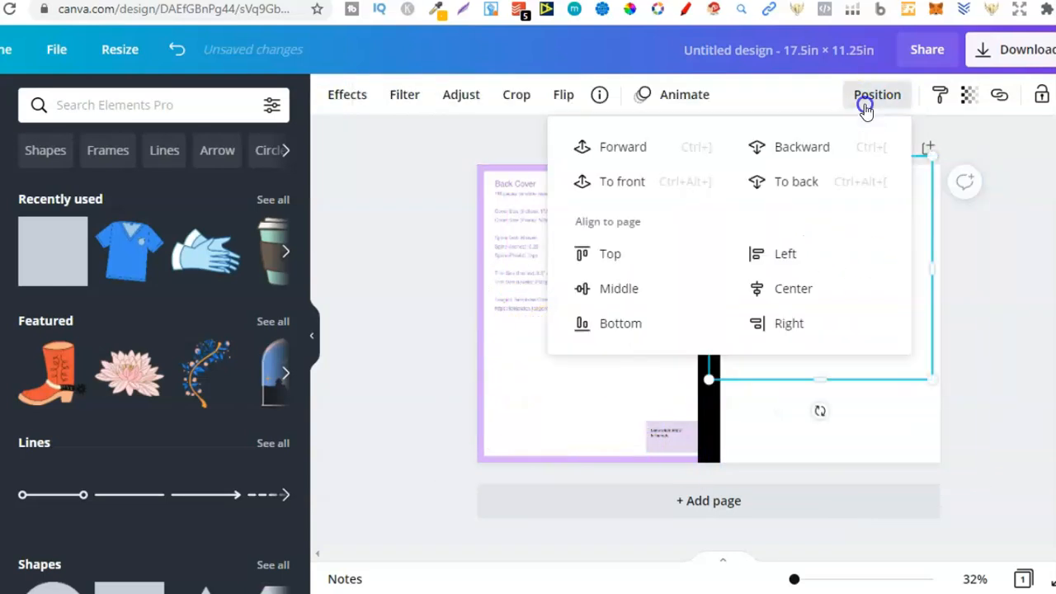
click(640, 182)
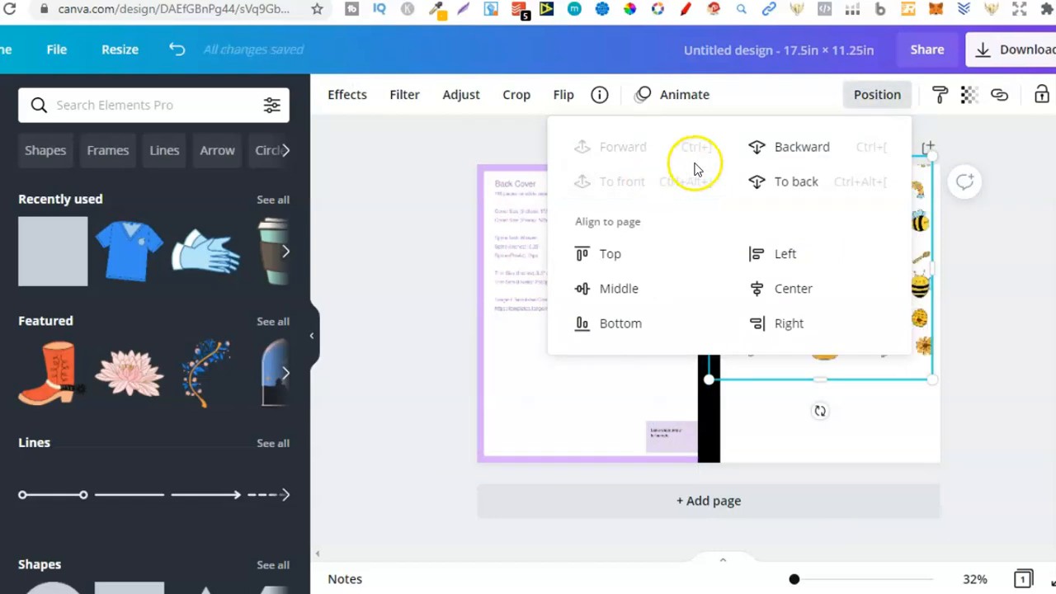
click(774, 148)
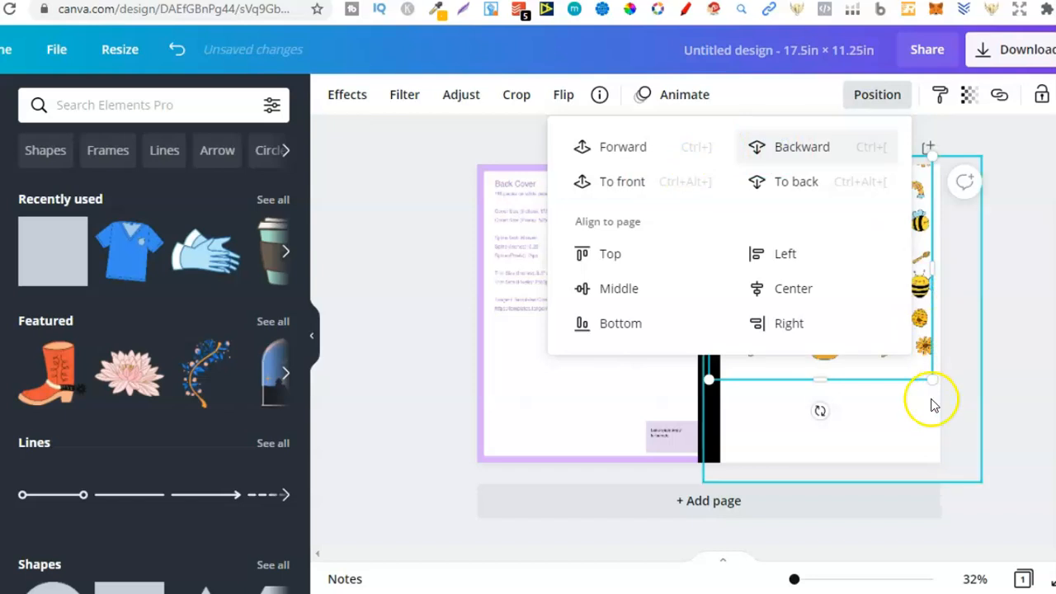
Enlarge the bee pattern past the front cover's outer and lower edges and crop its spine-side edge inward.
drag(932, 382, 1048, 495)
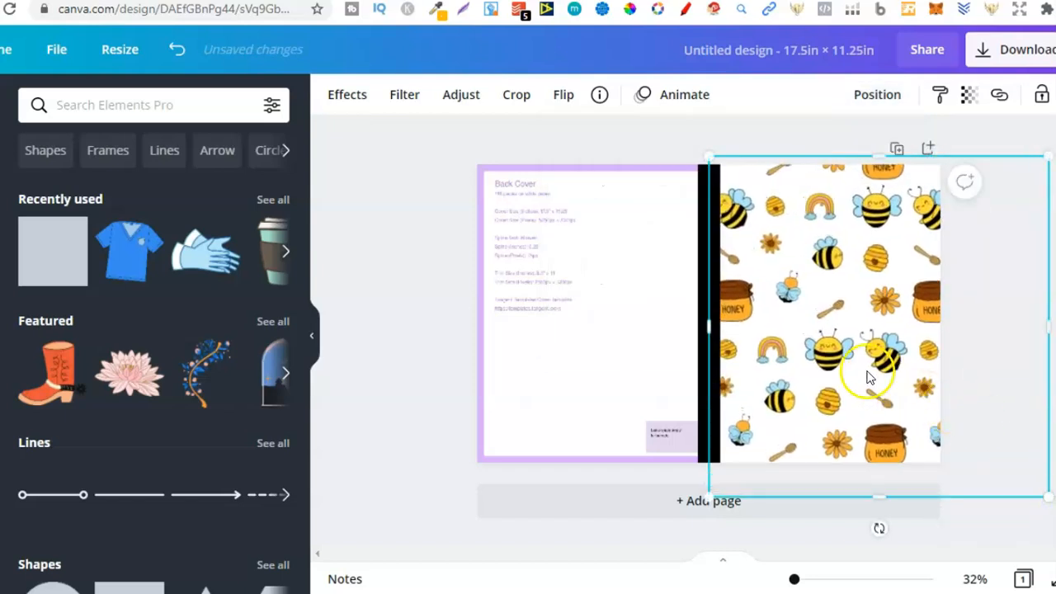
drag(868, 376, 858, 371)
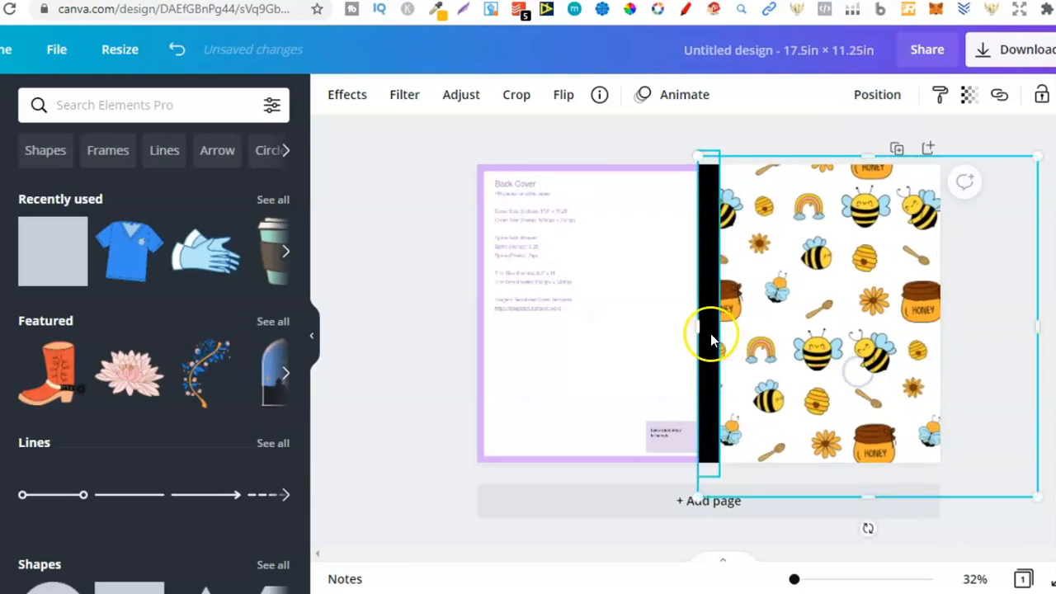
drag(713, 327, 714, 327)
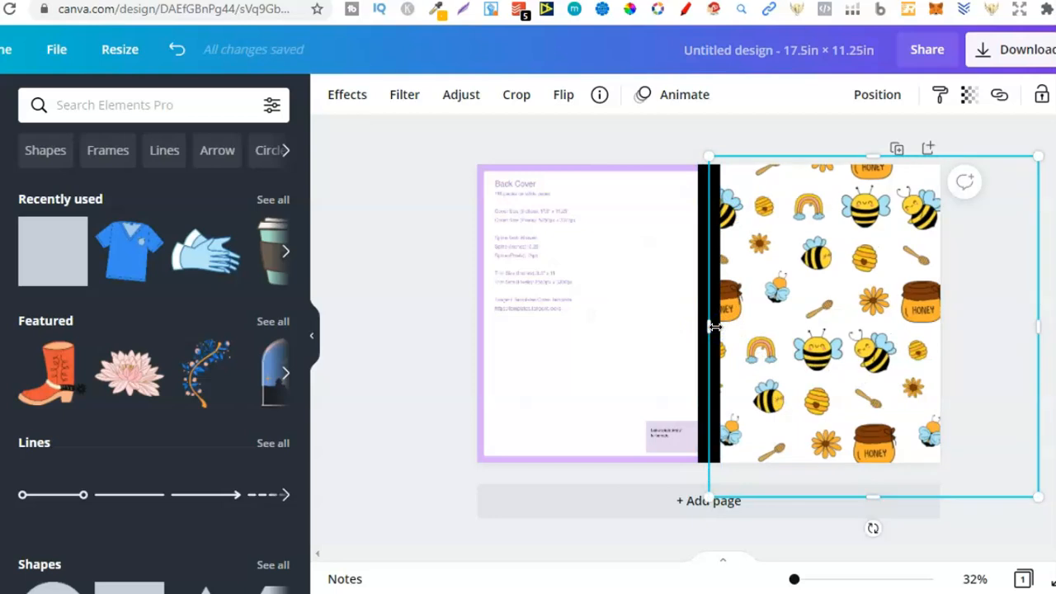
drag(729, 325, 767, 323)
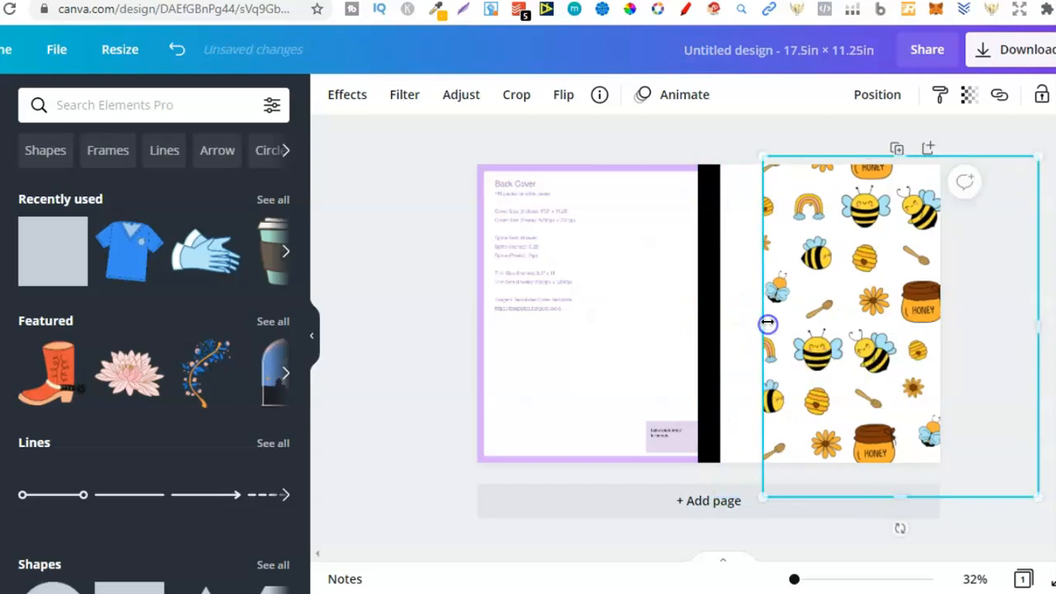
Extend the white background rectangle behind the spine until it covers the whole back cover.
click(709, 301)
drag(704, 306, 608, 314)
click(542, 275)
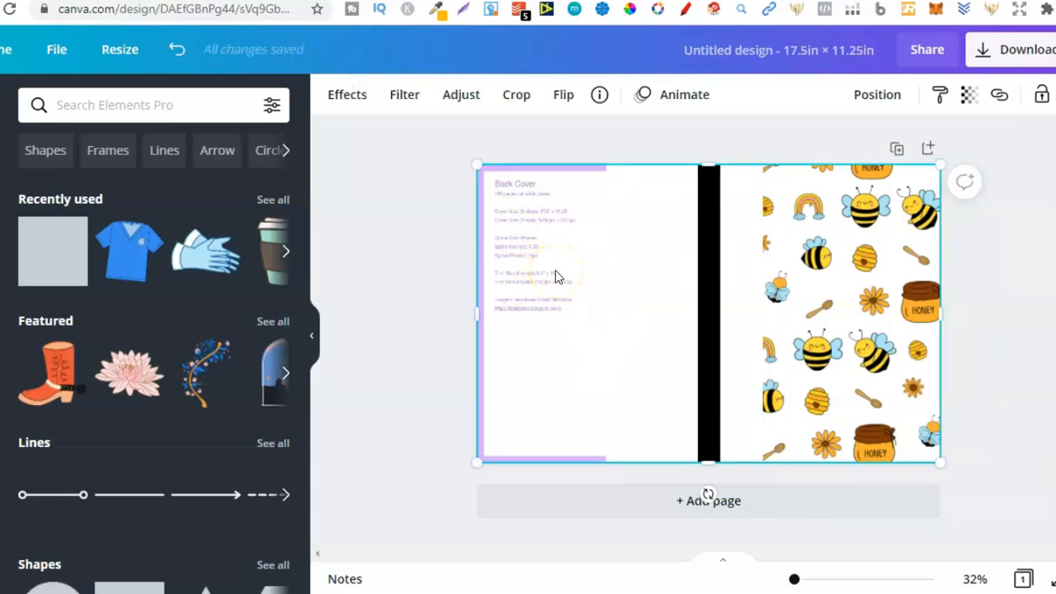
click(534, 269)
click(645, 306)
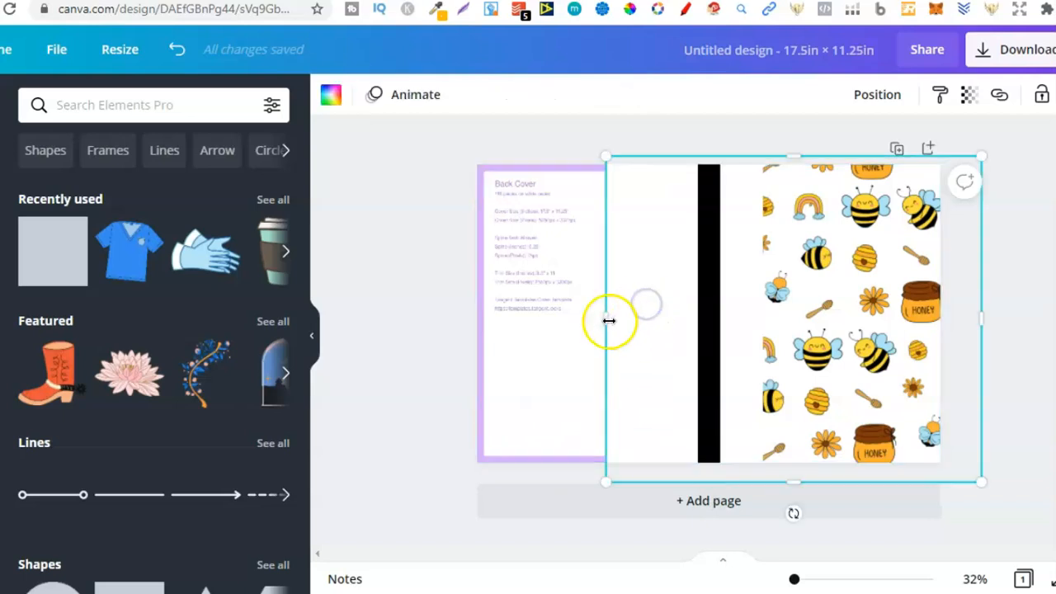
drag(555, 320, 454, 315)
Shift the front bee pattern to meet the spine and place a duplicate over the back cover, layered behind the black strip.
drag(815, 247, 761, 248)
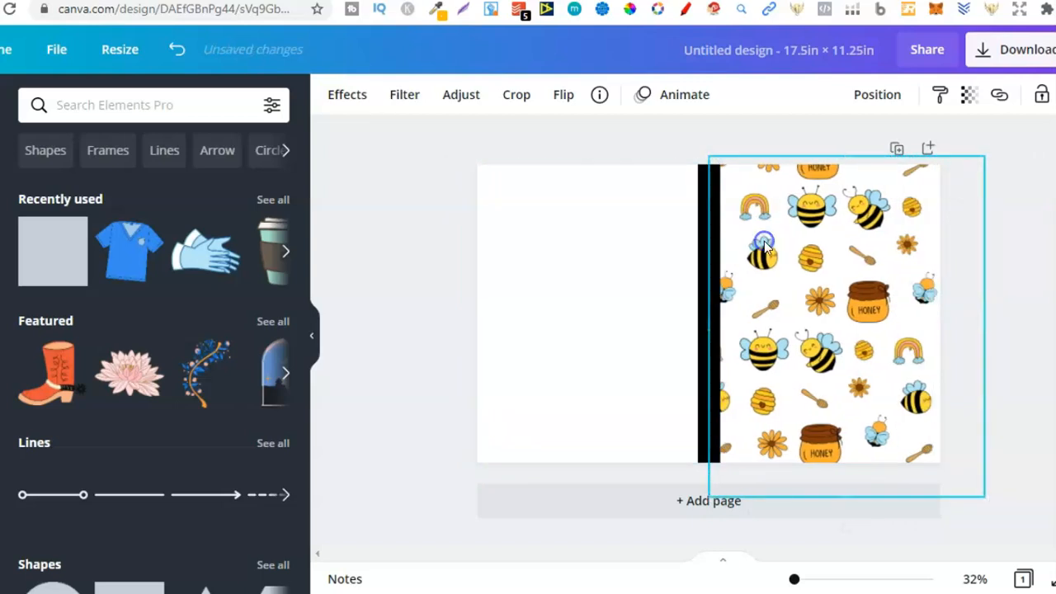
key(ctrl+d)
drag(897, 239, 617, 231)
click(870, 97)
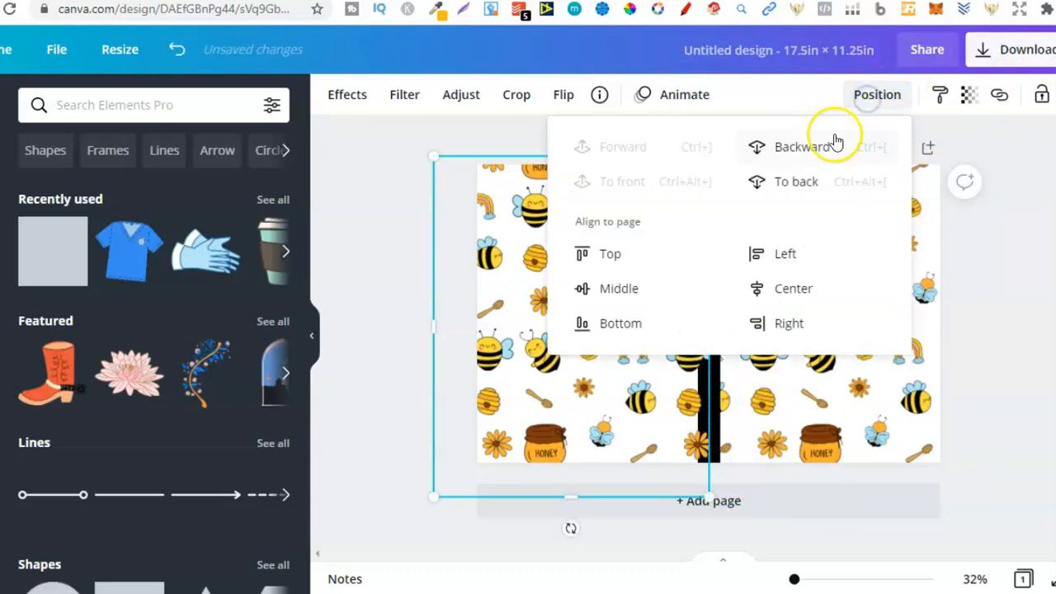
click(828, 152)
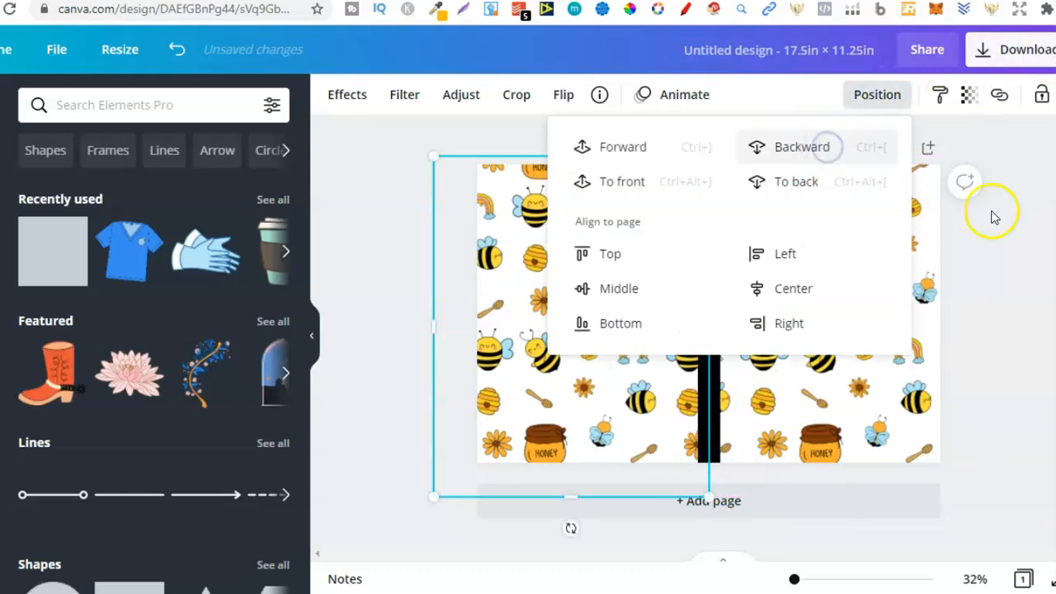
Duplicate the black spine strip and rotate the copy to horizontal across the middle of the cover.
click(719, 370)
click(824, 374)
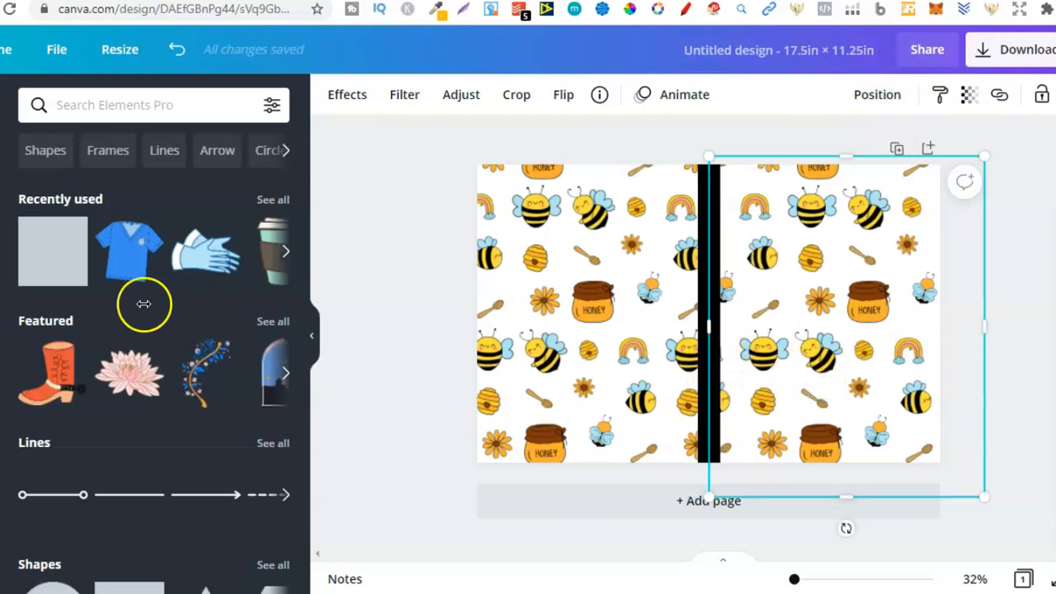
click(381, 266)
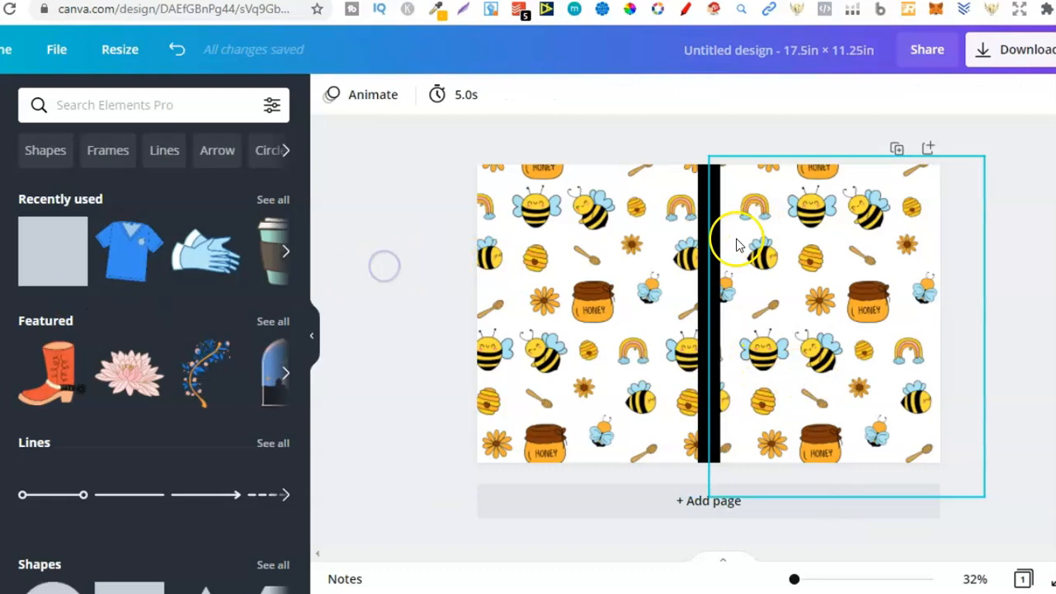
click(708, 258)
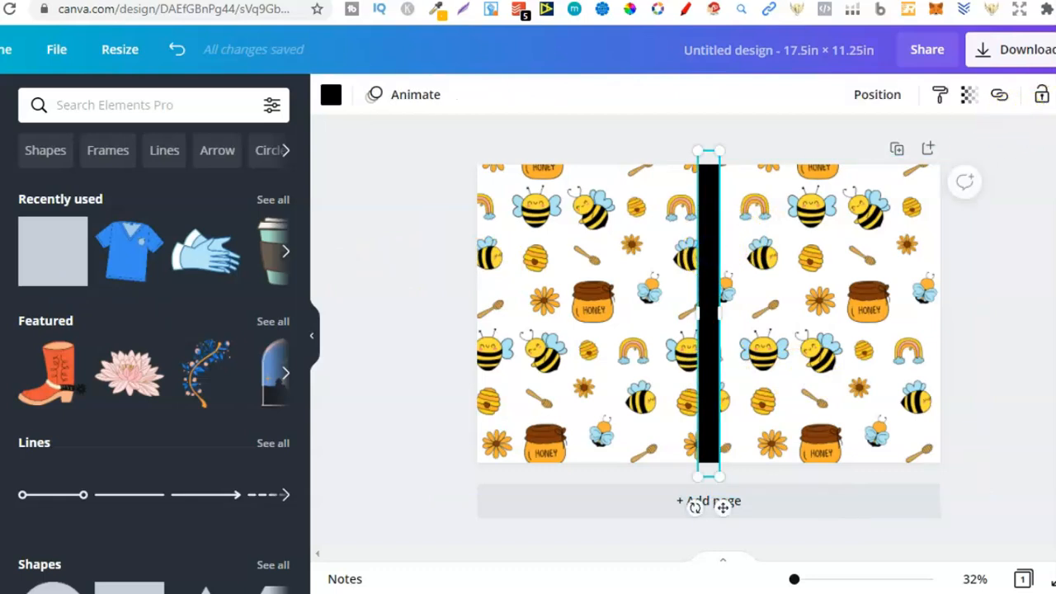
key(ctrl+d)
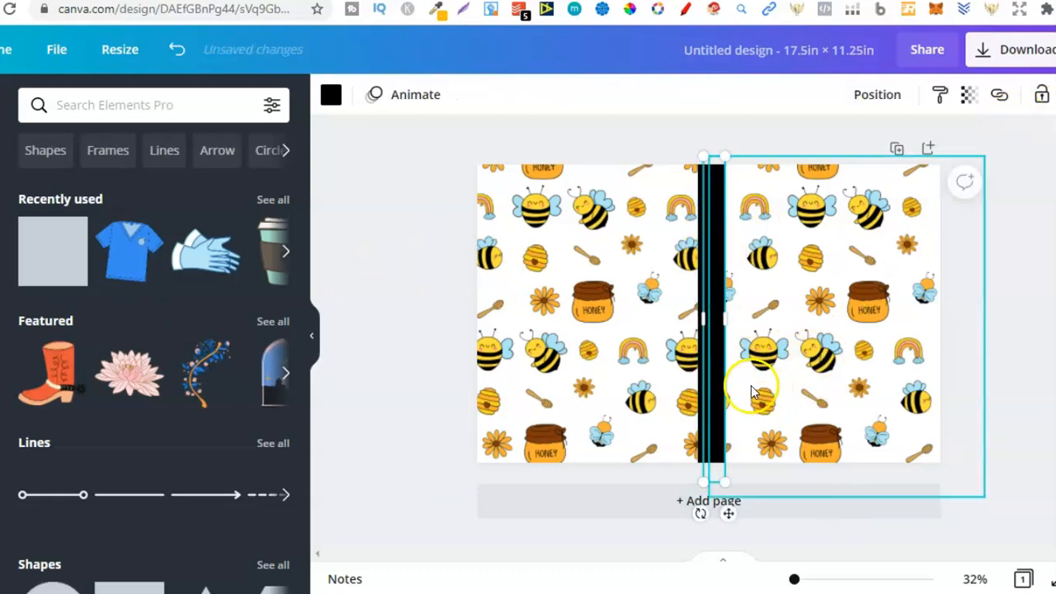
drag(846, 383, 854, 330)
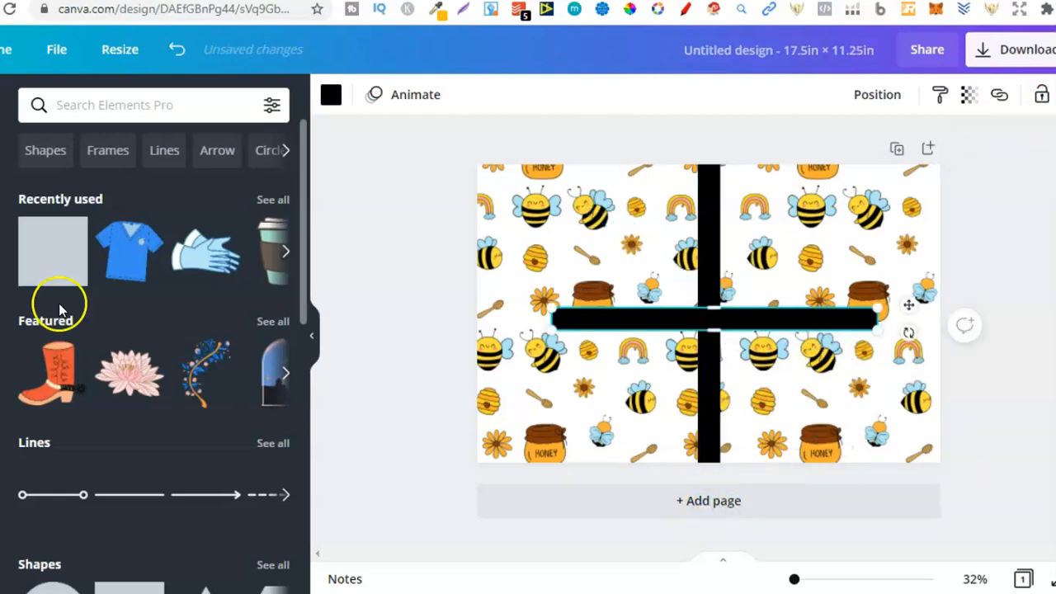
Add a heading reading "DOT GRID JOURNAL" and widen its text box so the title fits on one line.
click(1, 351)
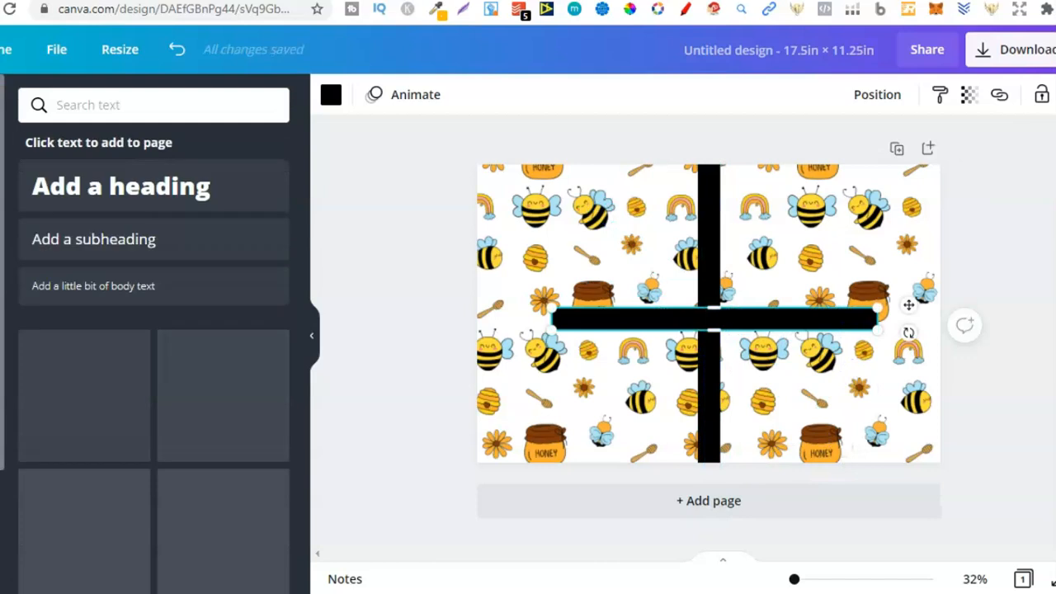
click(137, 188)
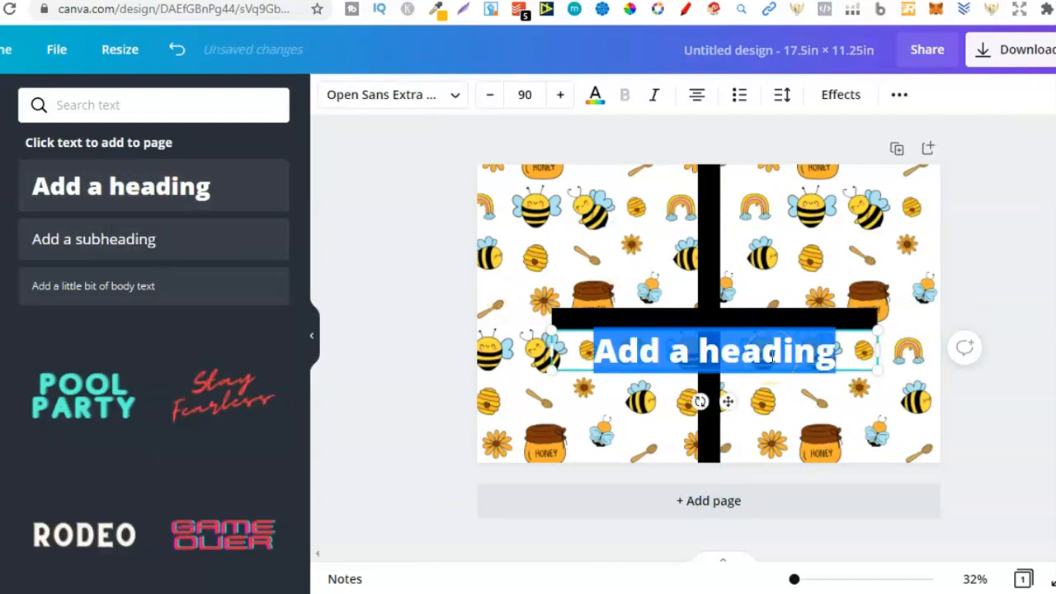
text(DOT GRID)
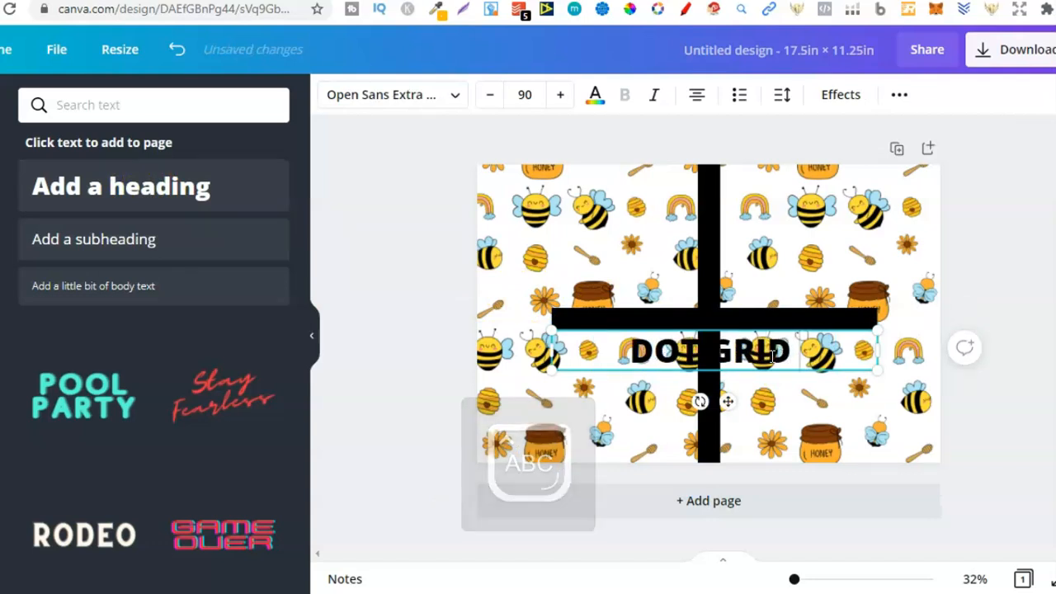
text( JOURNAL)
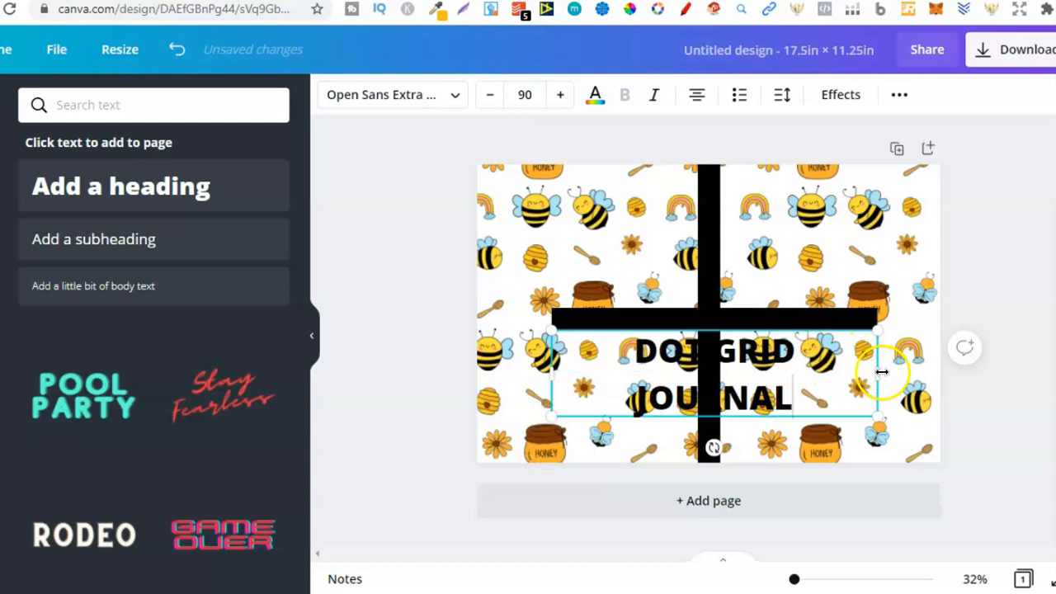
drag(923, 370, 943, 370)
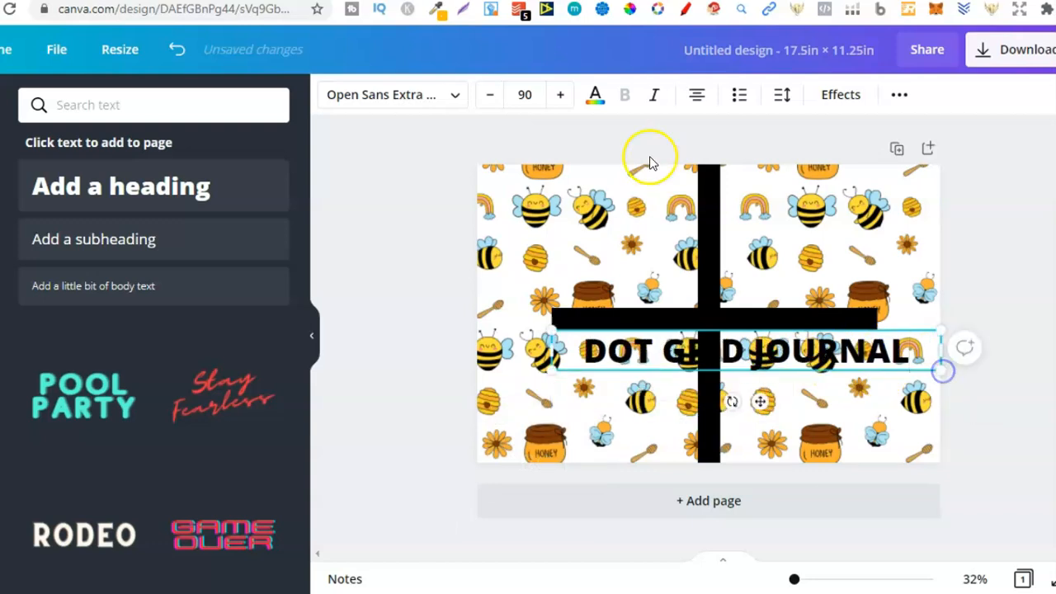
Colour the title white, shrink it to about size 53.5 and place it on the horizontal black bar.
click(595, 98)
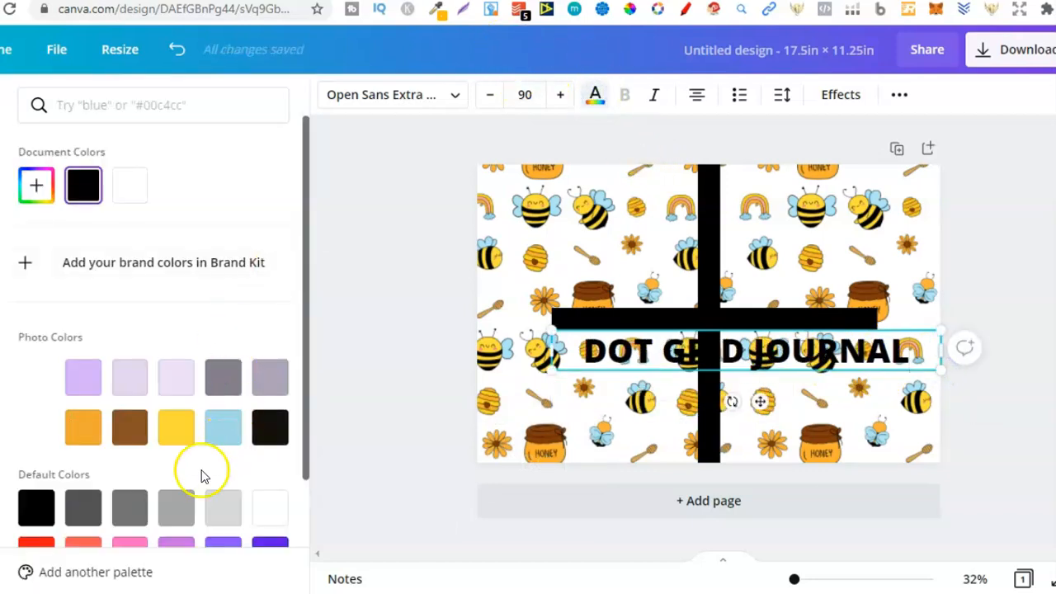
click(262, 514)
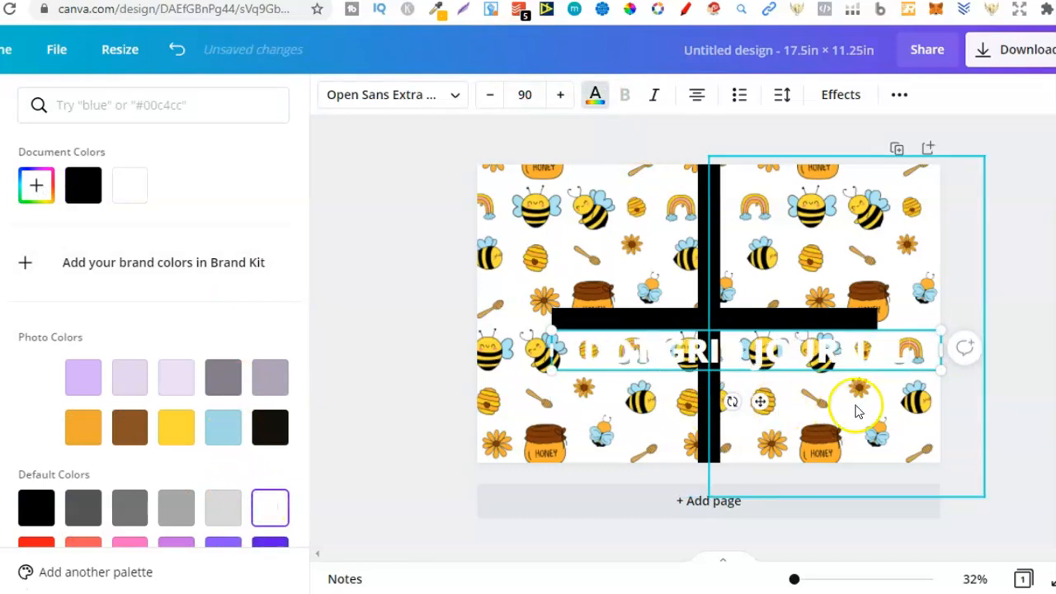
drag(945, 375, 804, 358)
drag(726, 366, 774, 341)
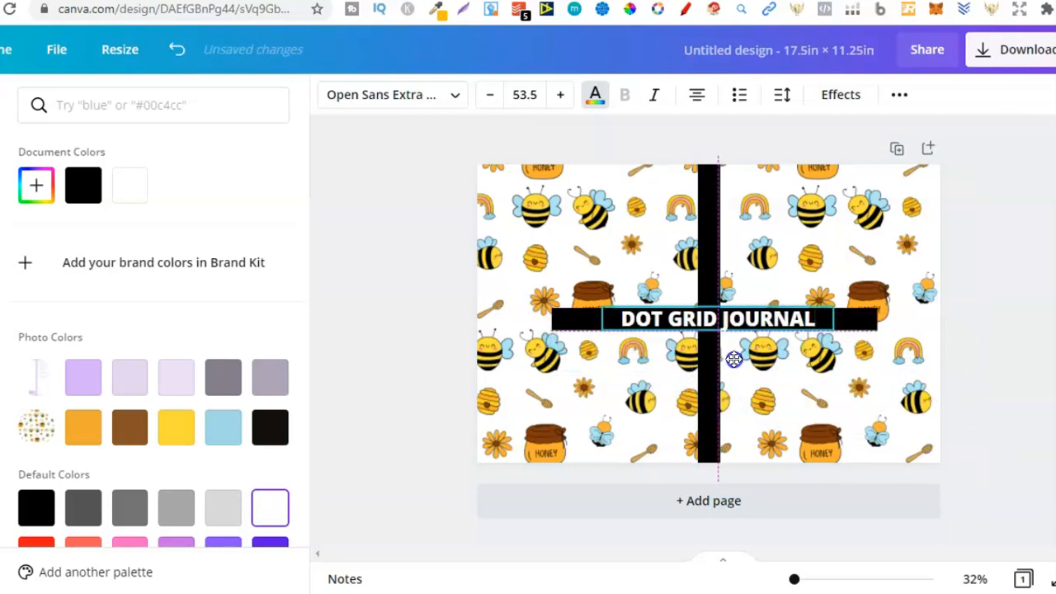
Change the title font to SMART LAZY and nudge the text down to centre it vertically within the black bar.
click(437, 95)
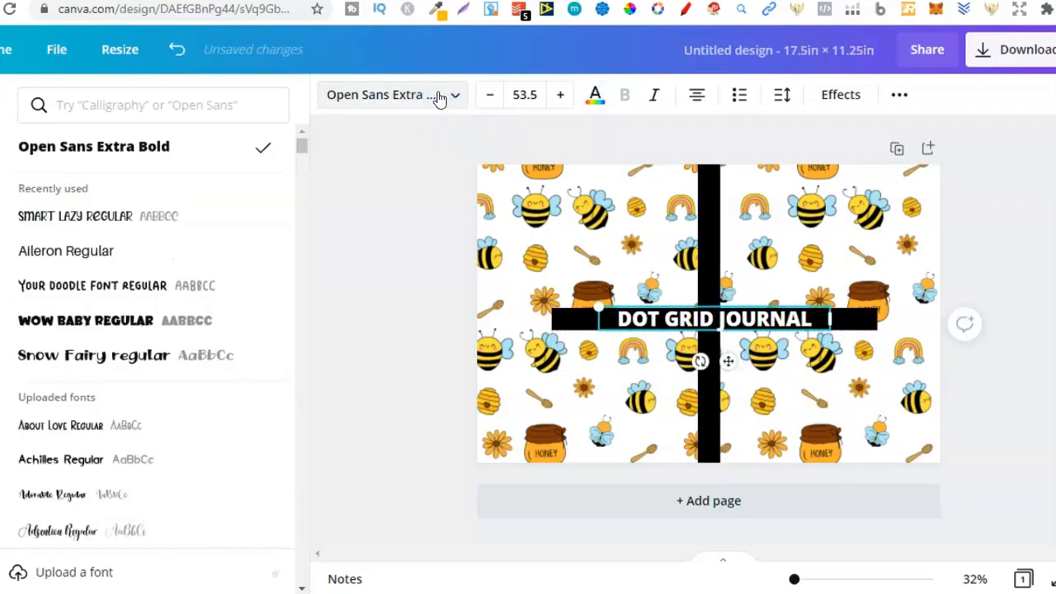
click(97, 221)
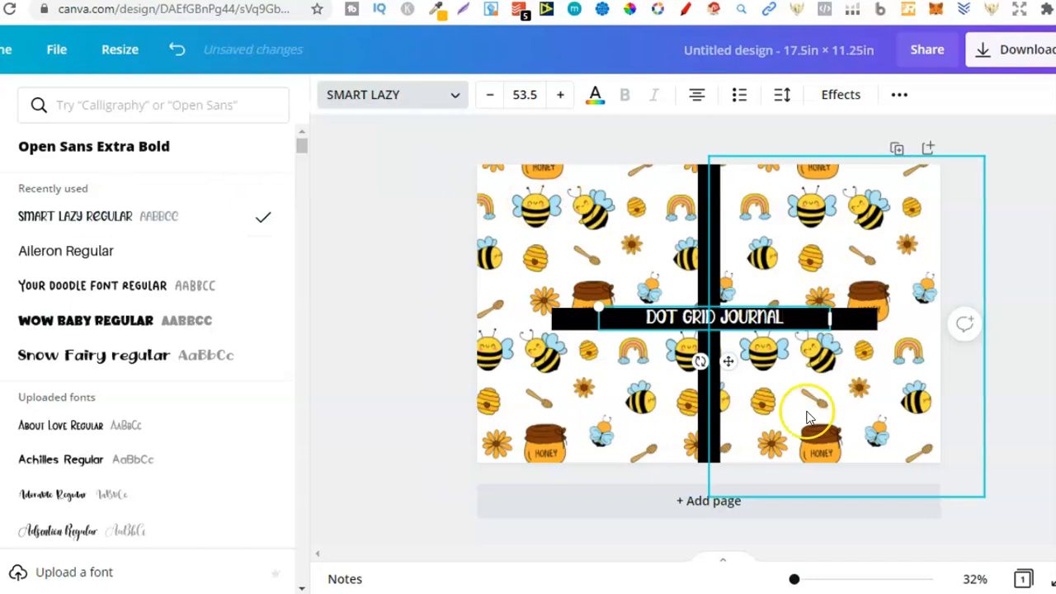
click(815, 581)
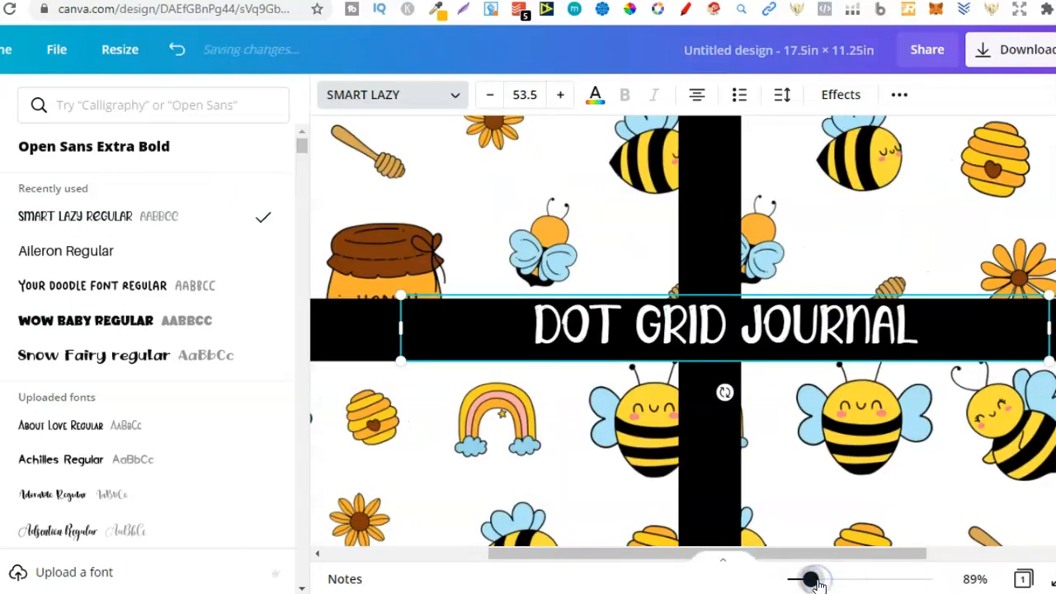
drag(815, 579, 818, 580)
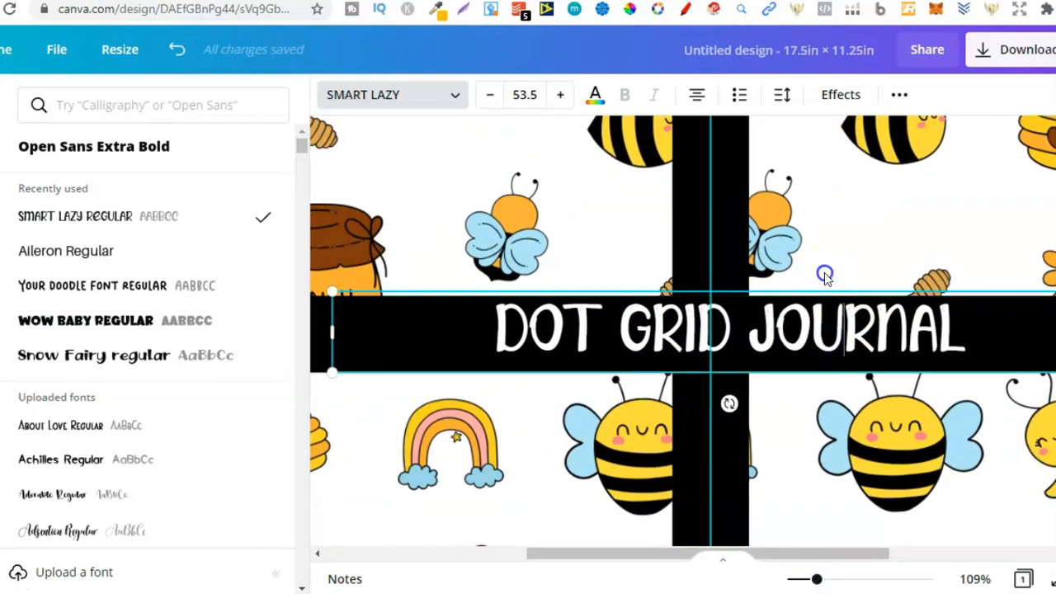
click(825, 276)
click(789, 337)
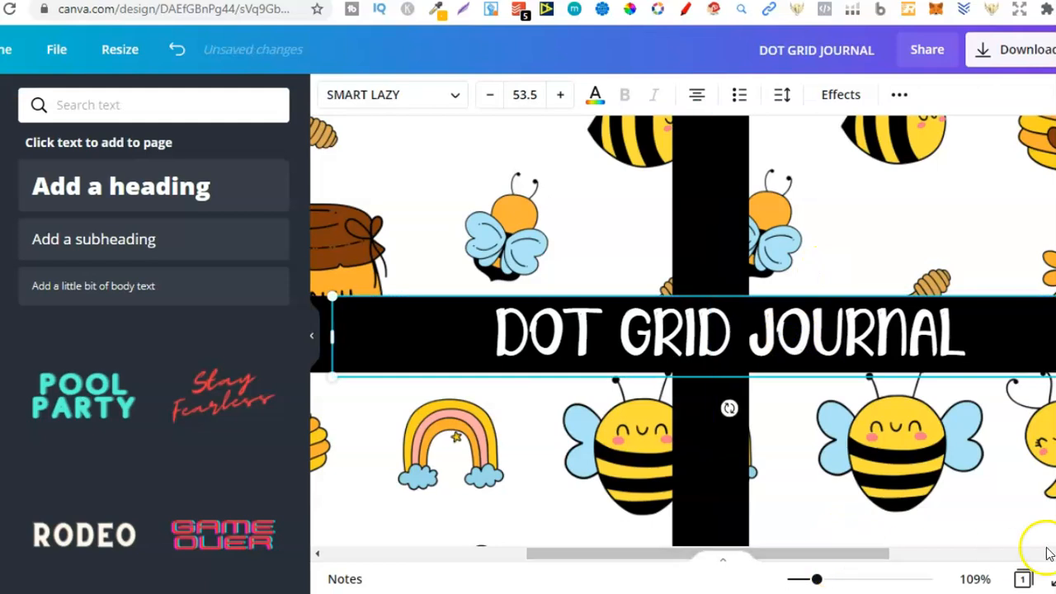
click(975, 580)
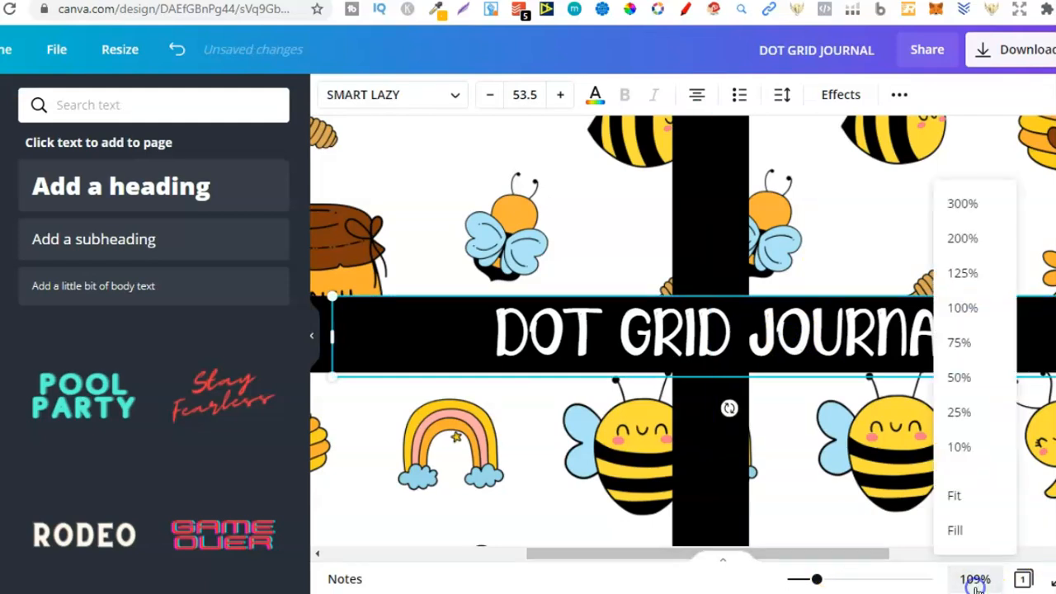
click(965, 497)
click(1008, 348)
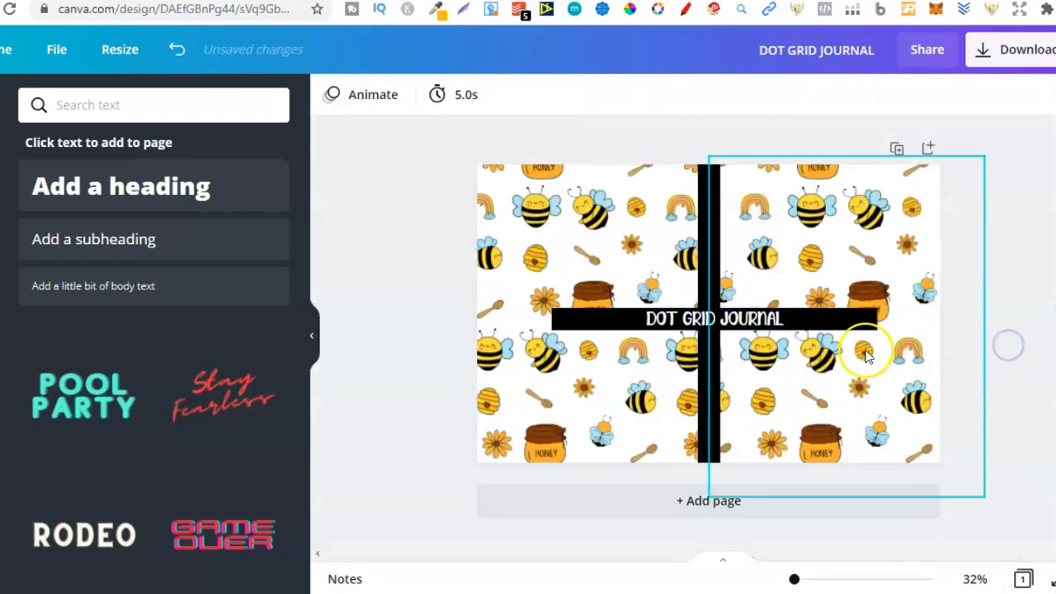
Shift the front cover's bee pattern to line up with the spine and lock it in place.
drag(867, 355, 894, 297)
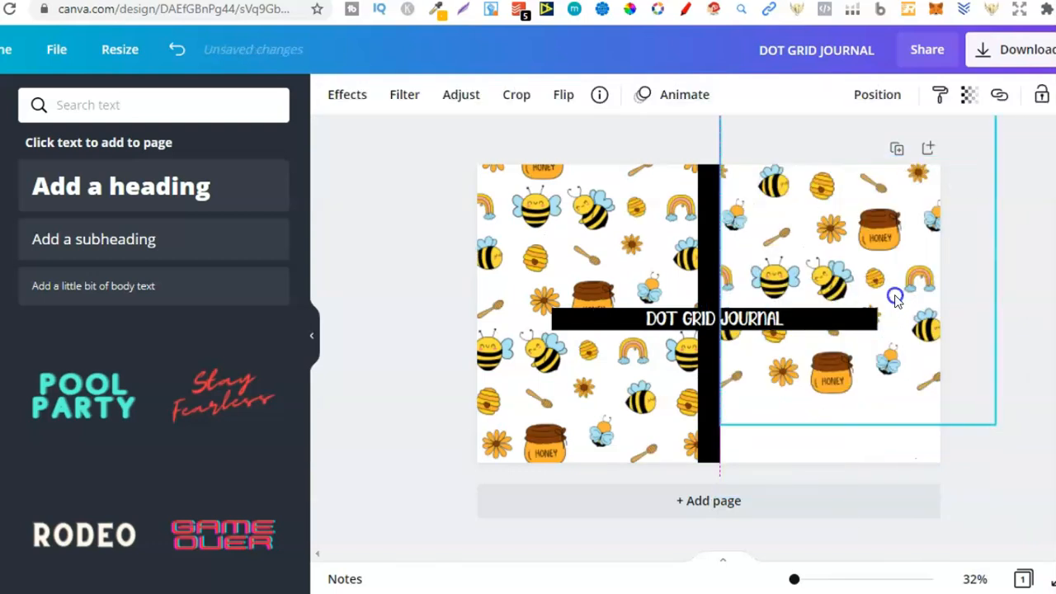
click(781, 455)
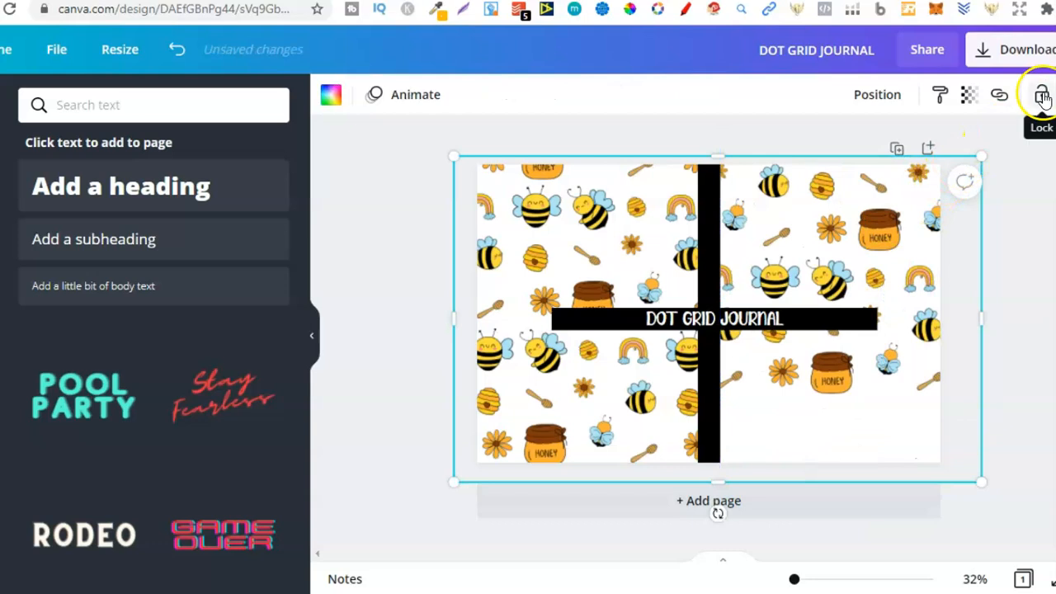
drag(847, 197, 848, 277)
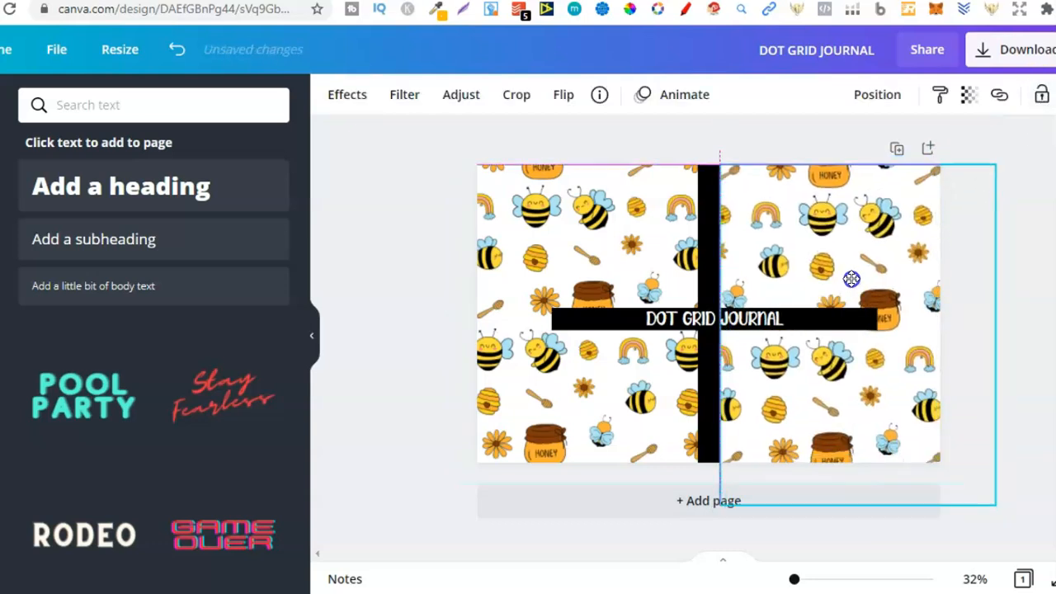
click(1041, 96)
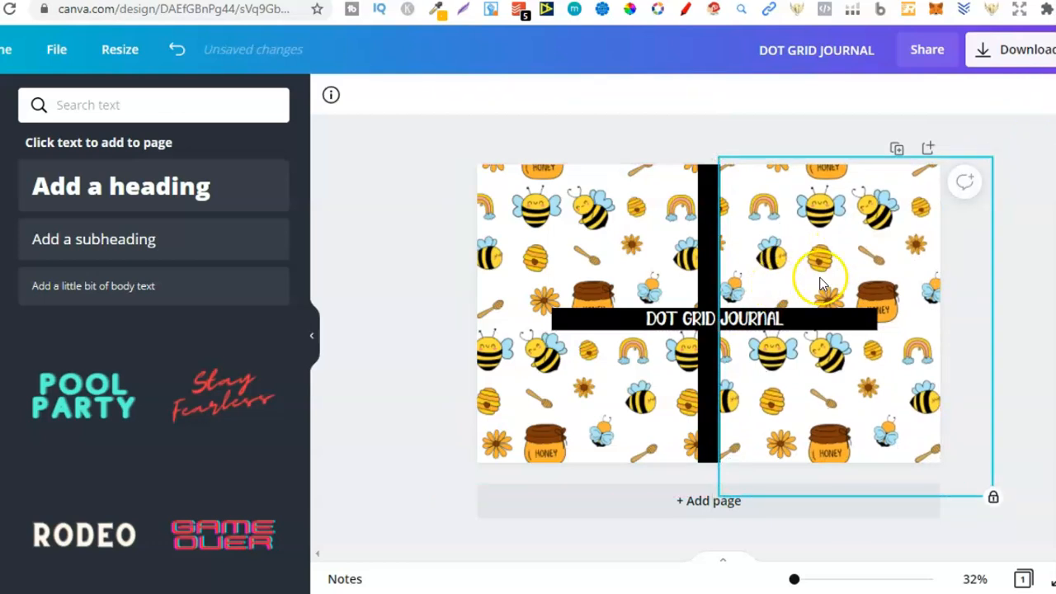
Try to move the title and black bar onto the front cover and rotate them together, and undo the changes.
click(779, 322)
drag(773, 322, 886, 308)
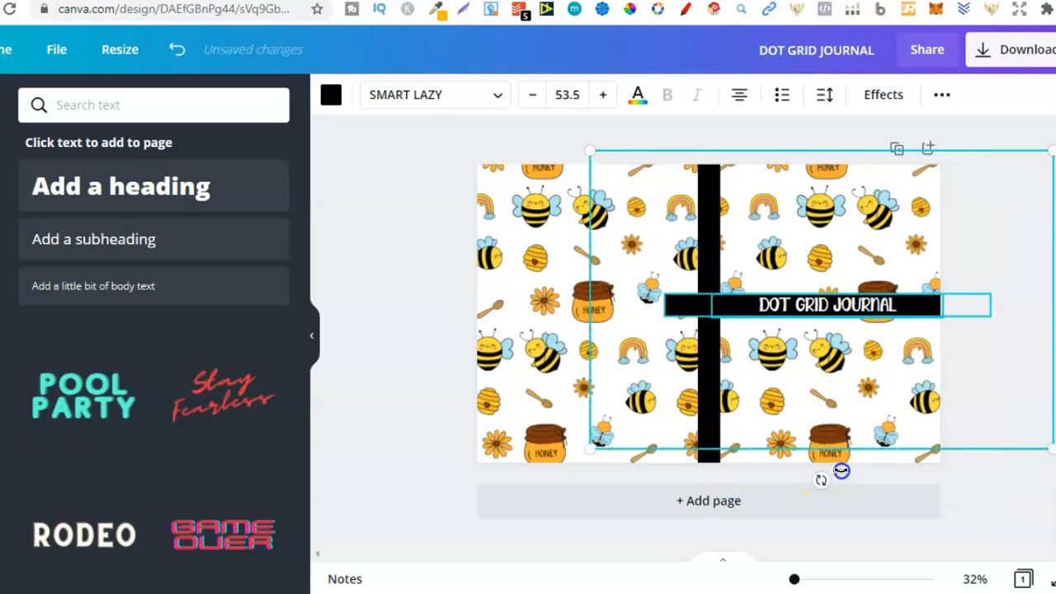
drag(841, 471, 843, 472)
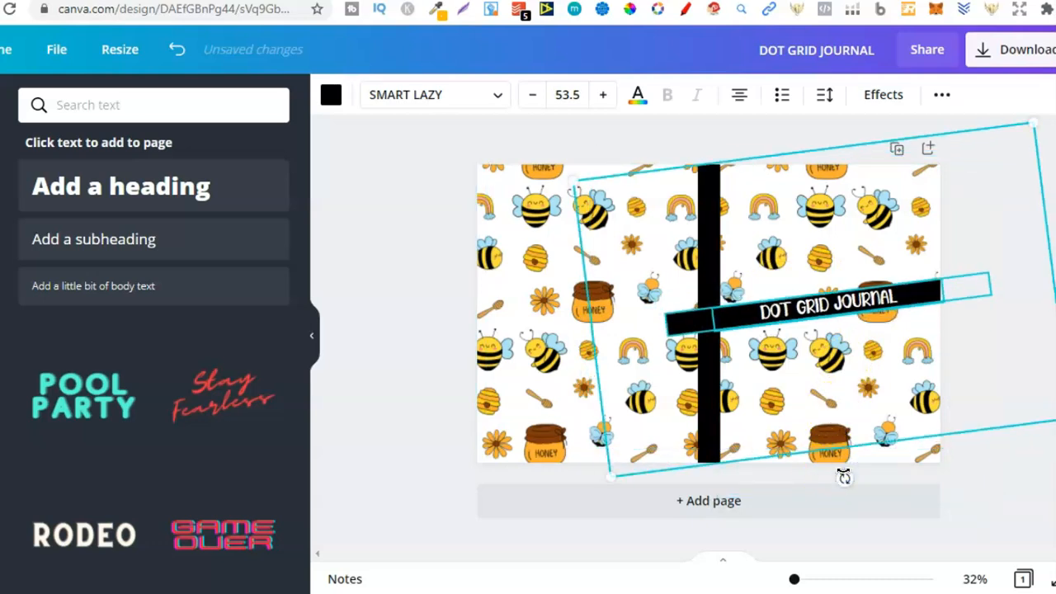
click(176, 51)
click(175, 53)
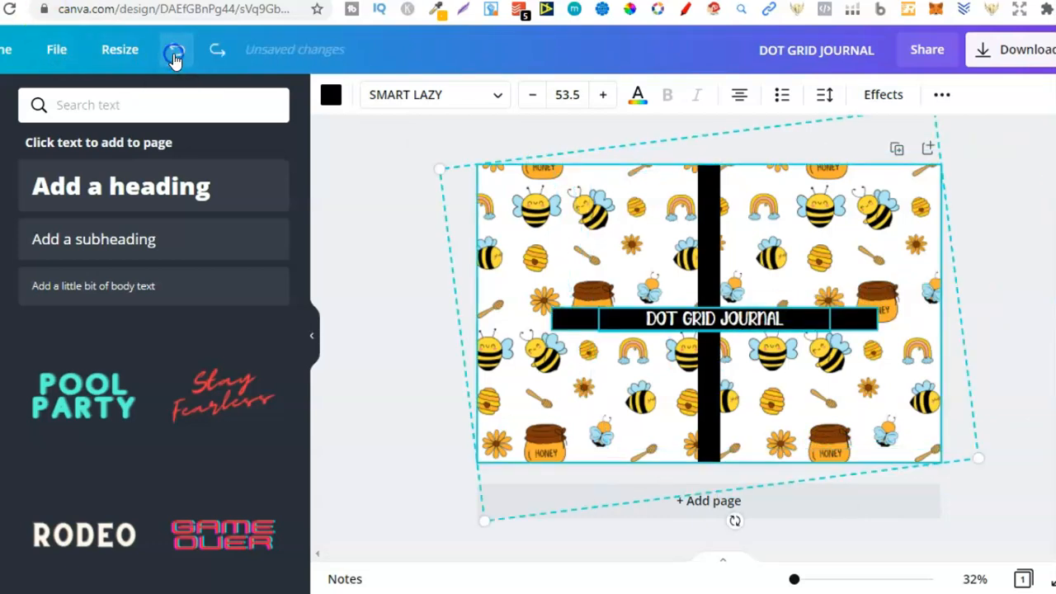
click(1028, 313)
Move the front bee pattern aside, send the white rectangle and the cover template to the back with the template lowest, and lock the template.
drag(877, 406, 749, 406)
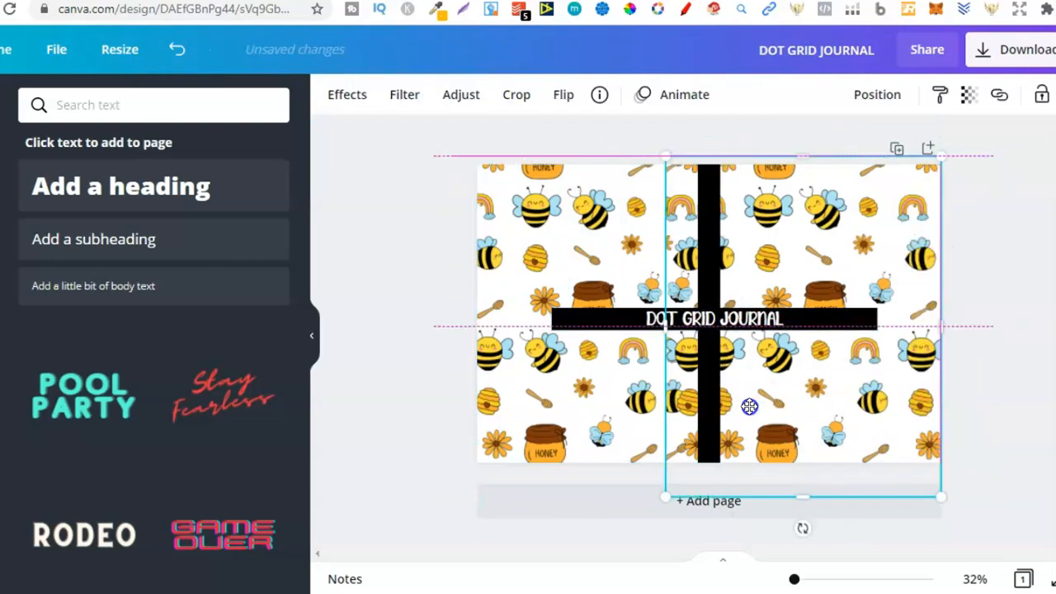
click(923, 385)
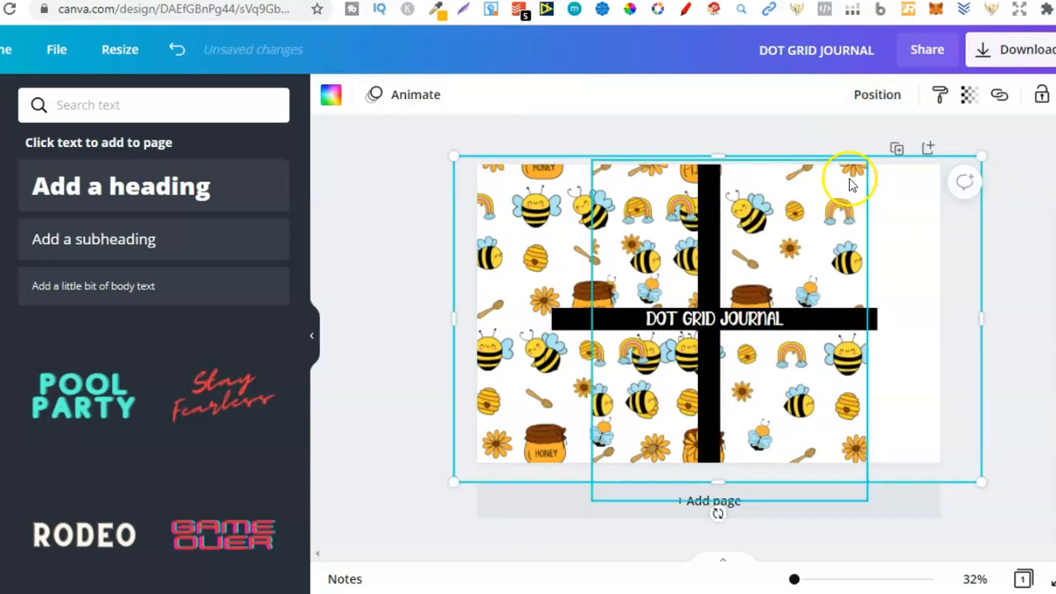
click(861, 105)
click(813, 185)
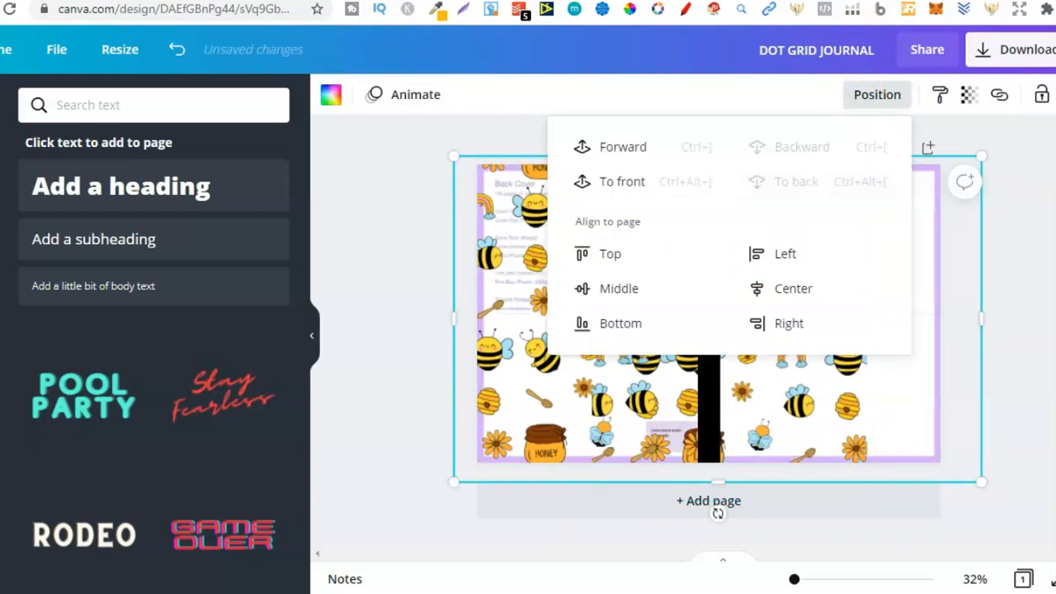
click(914, 342)
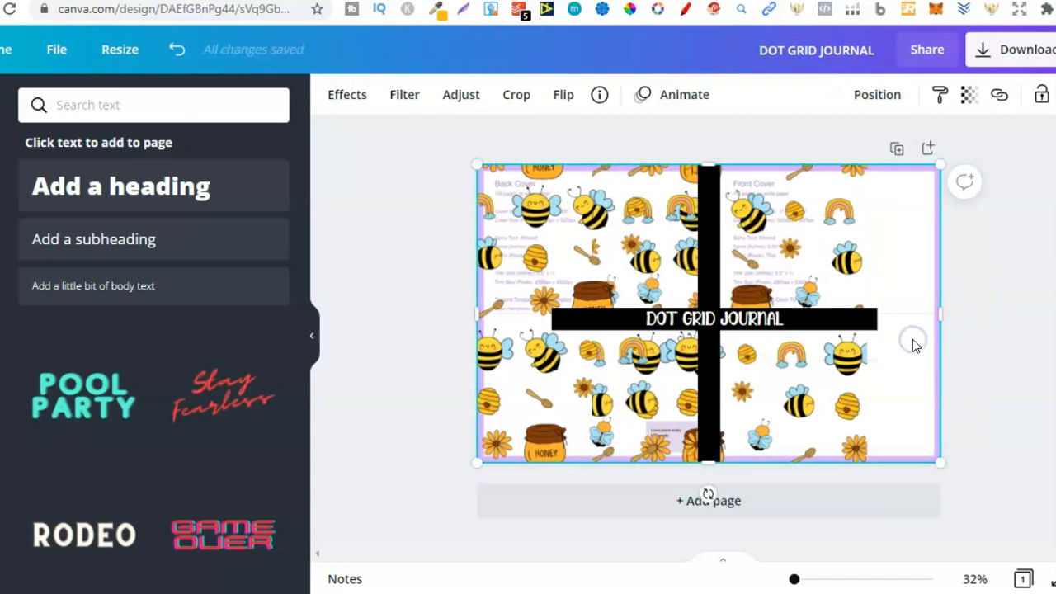
click(877, 94)
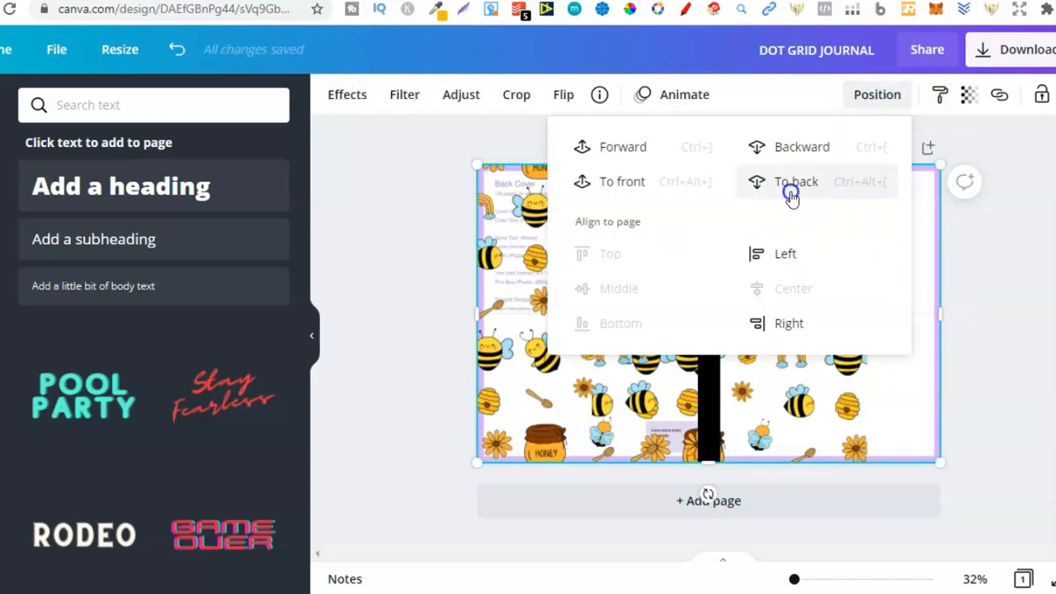
click(790, 188)
click(1042, 95)
Move the bee pattern back over the front cover from the spine outward and lock it.
click(919, 212)
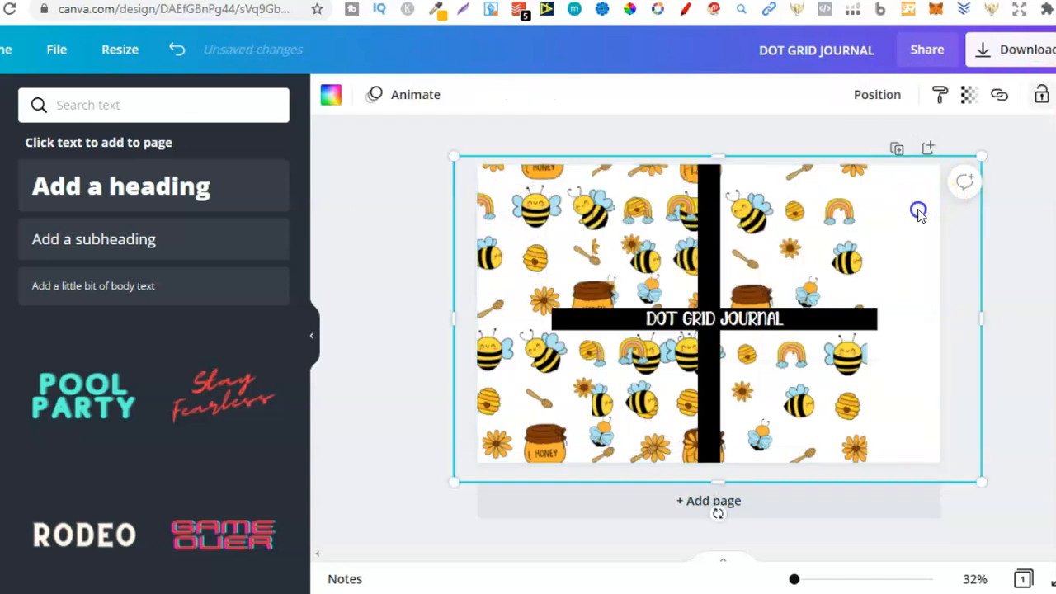
drag(829, 209, 945, 212)
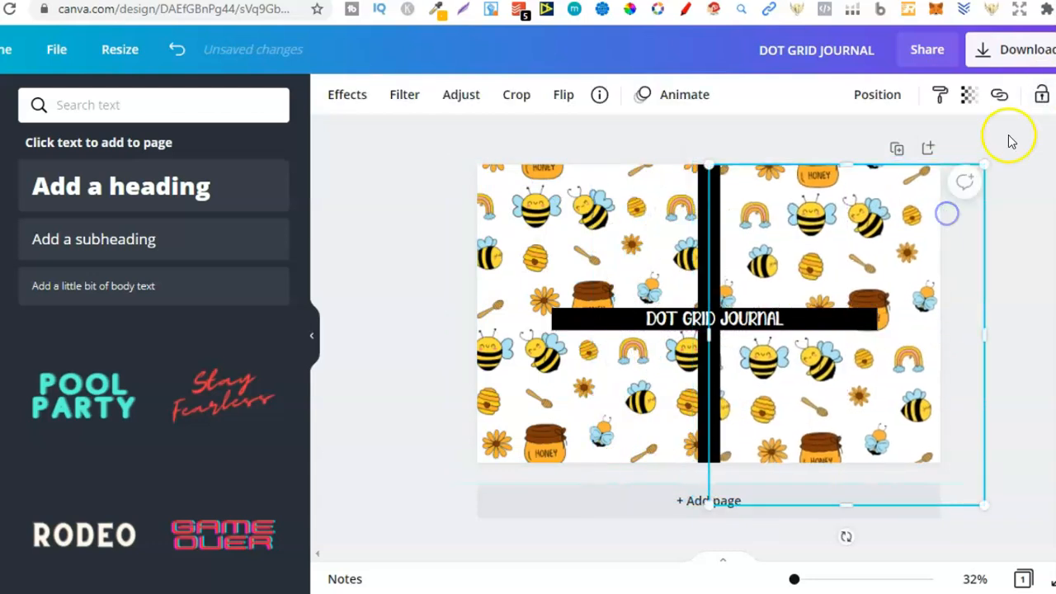
click(1041, 97)
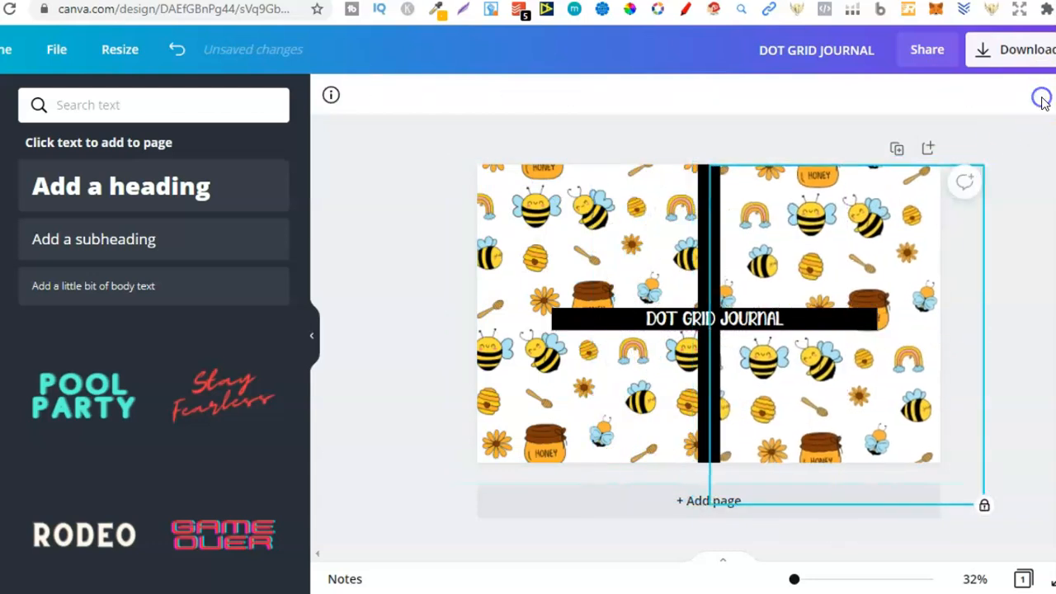
Rotate the title and black bar together into an upward diagonal and place them across the front cover's lower-right corner.
click(784, 320)
drag(778, 322, 885, 363)
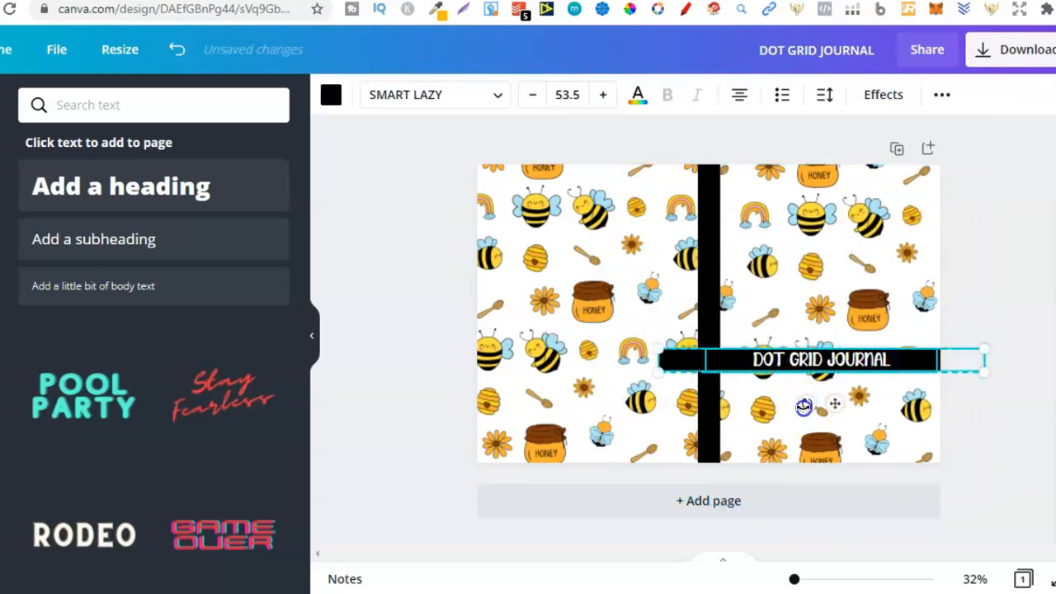
drag(830, 405, 854, 394)
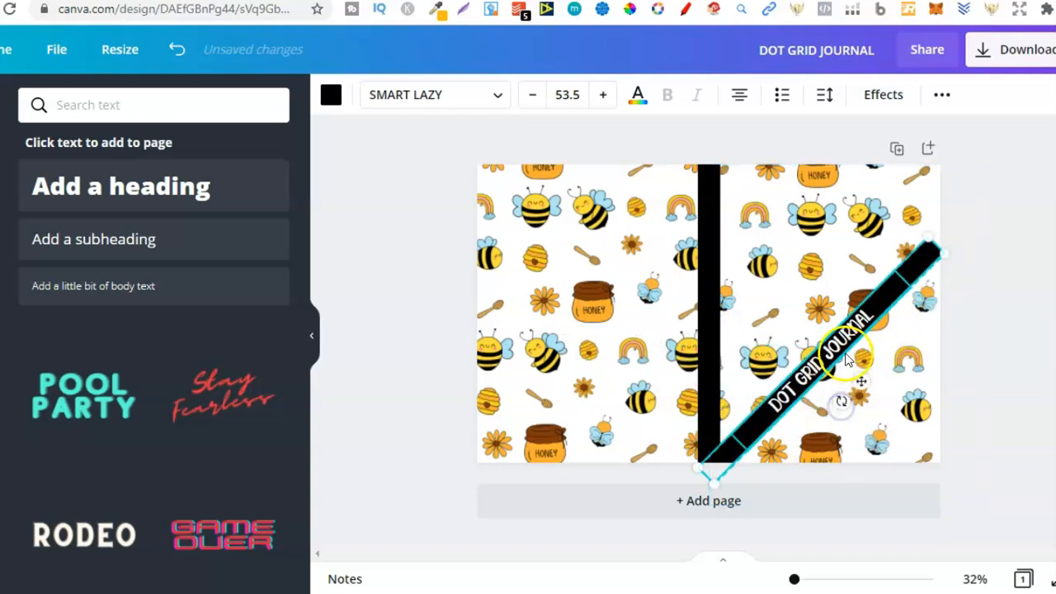
drag(840, 353, 897, 382)
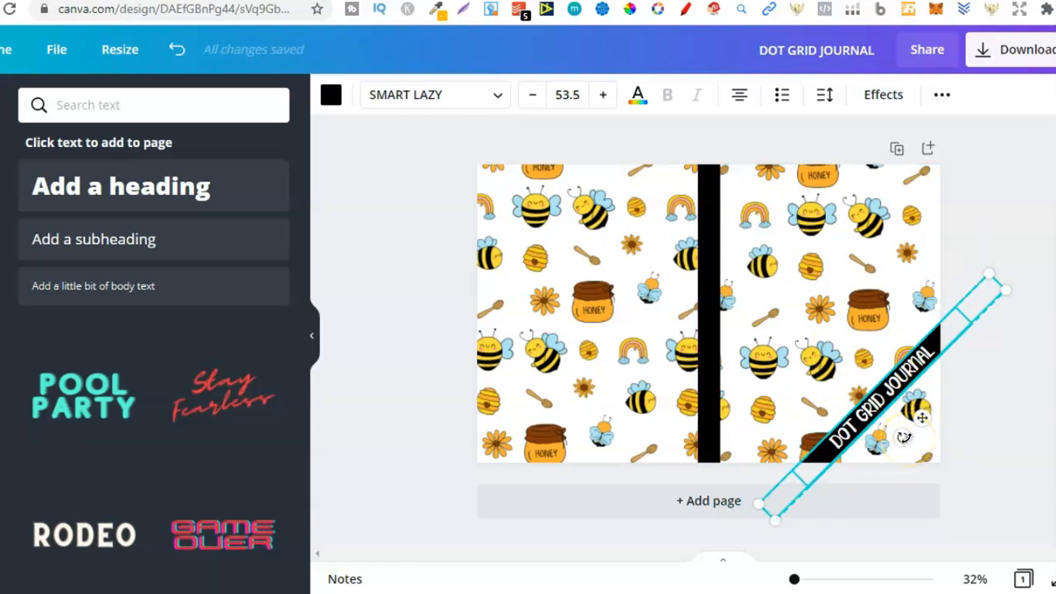
click(1004, 377)
Shrink the DOT GRID JOURNAL title to font size 42.1 and center it on the visible part of the diagonal black bar.
click(910, 375)
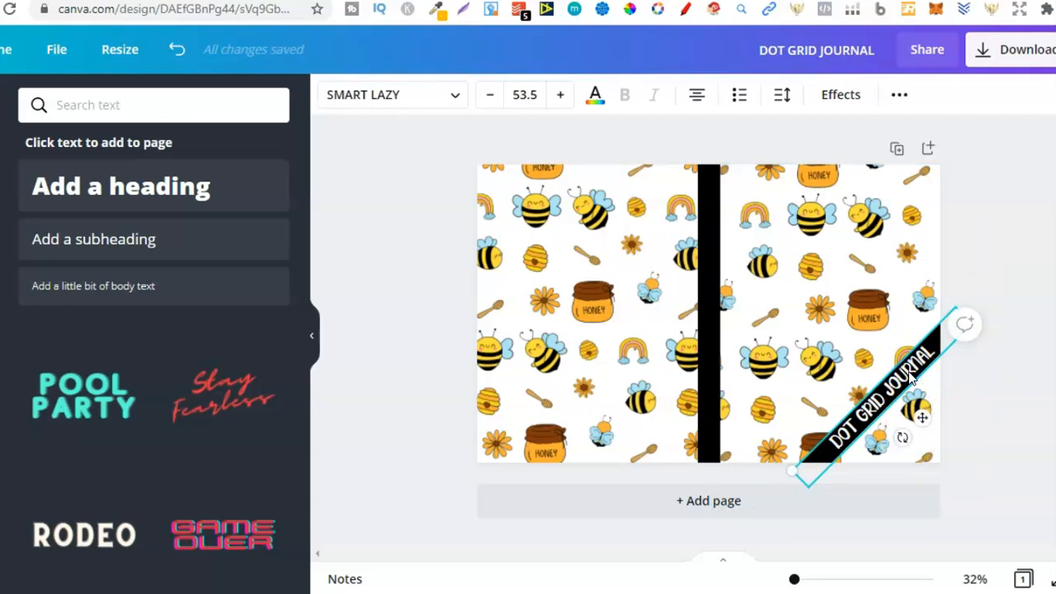
drag(794, 470, 834, 446)
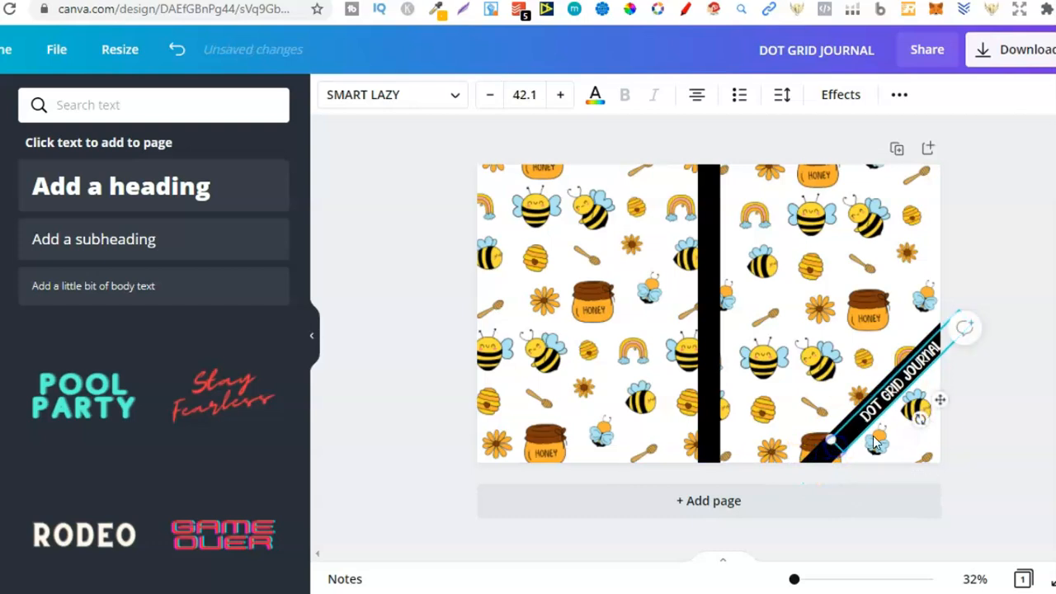
drag(810, 583, 812, 579)
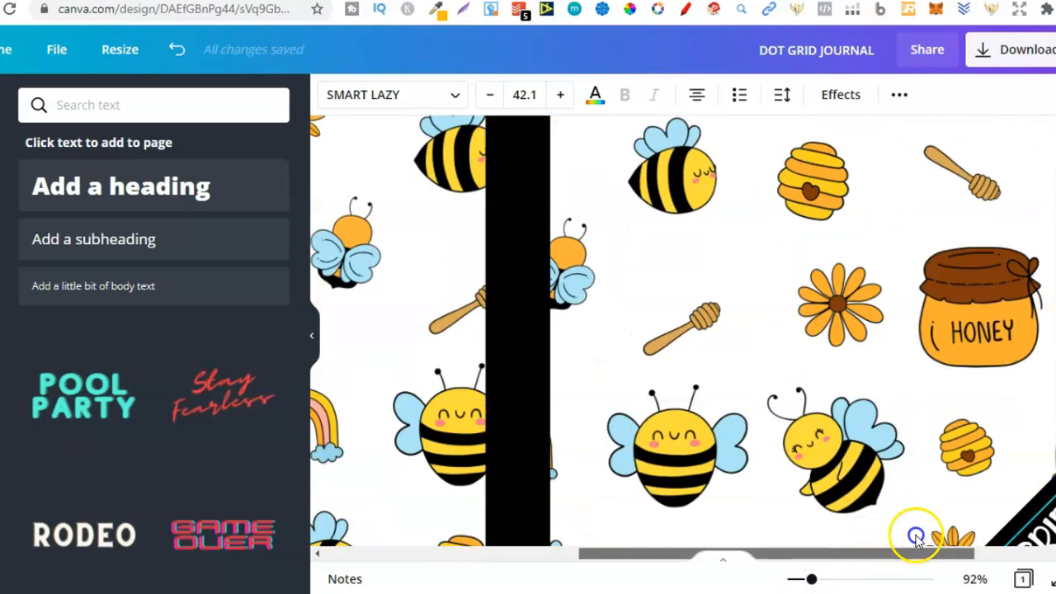
click(915, 538)
scroll(915, 538, right, 1)
scroll(915, 538, down, 3)
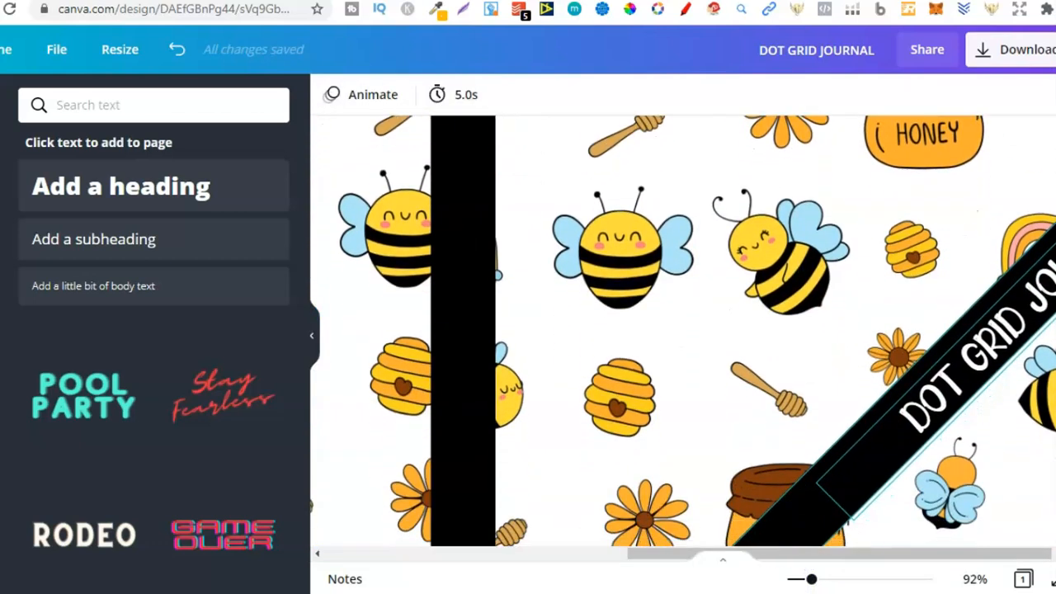
click(849, 519)
drag(896, 556, 967, 558)
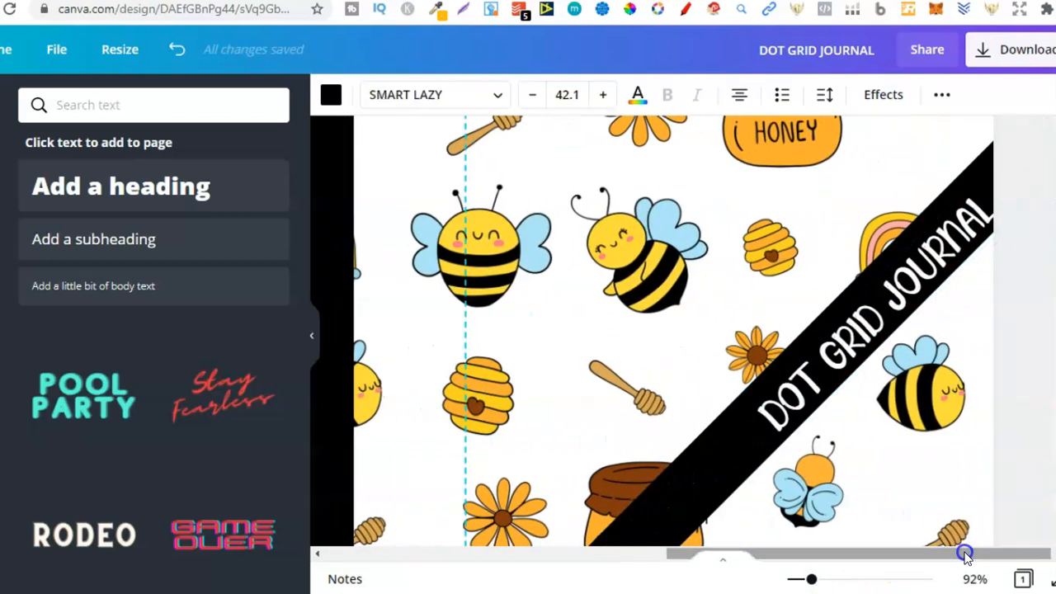
drag(821, 363, 761, 428)
click(596, 314)
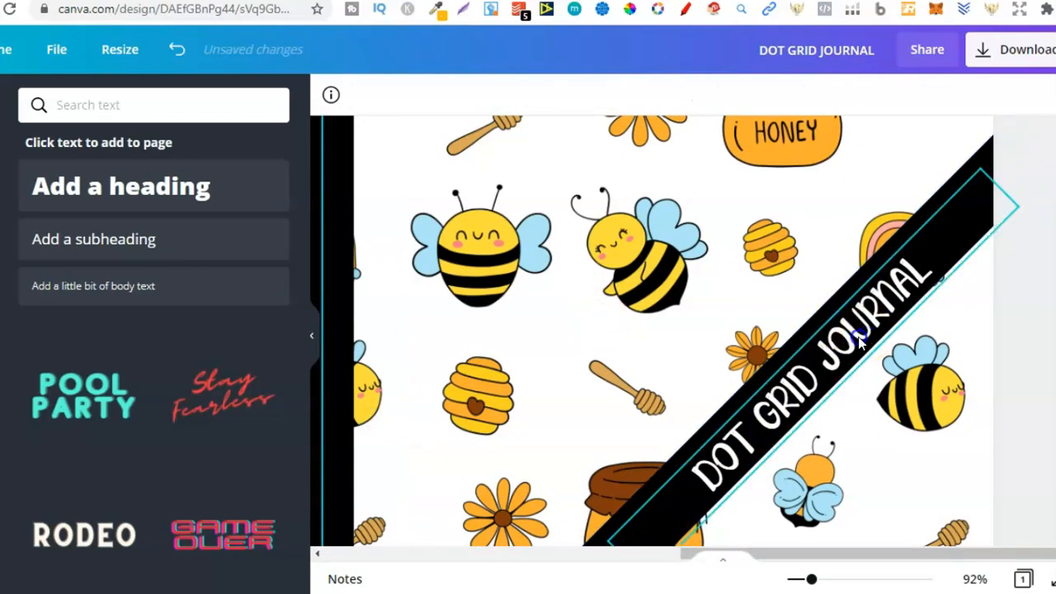
click(858, 339)
drag(860, 364, 832, 393)
click(700, 372)
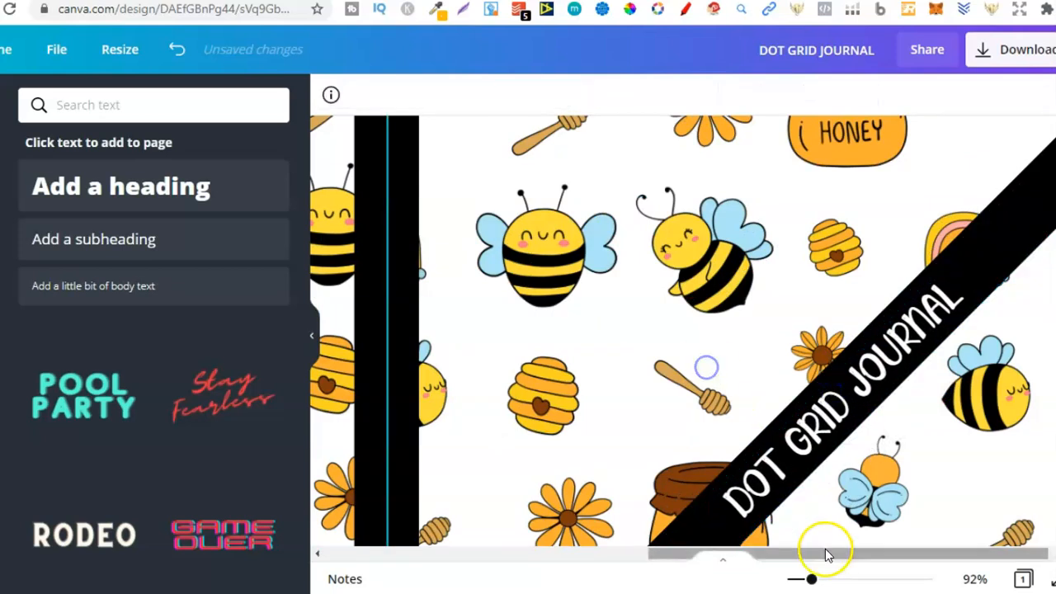
Move the title and black bar together slightly farther into the front cover's lower-right corner.
click(971, 580)
click(967, 499)
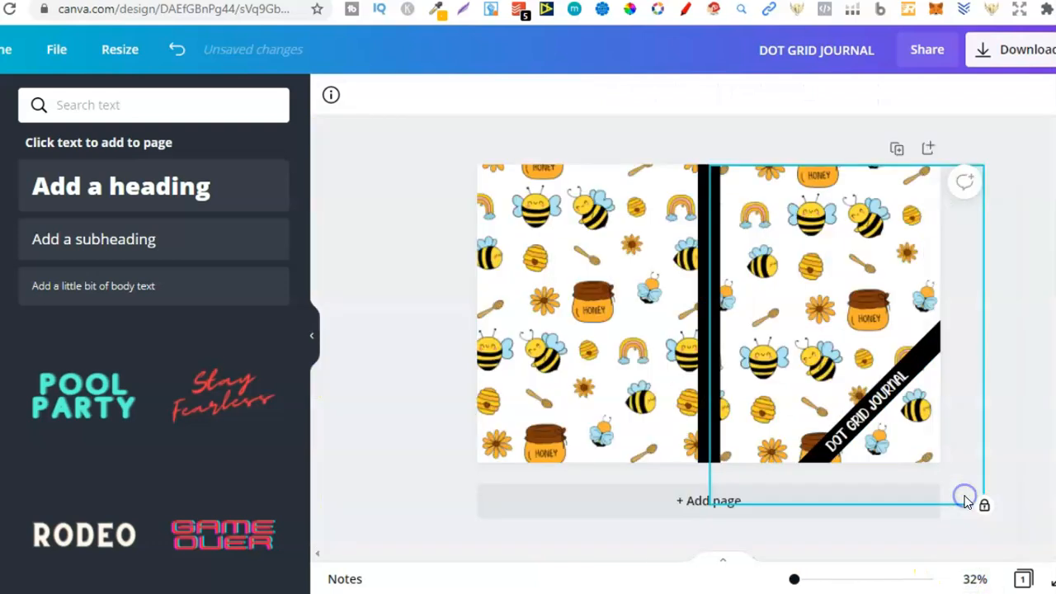
click(1006, 425)
drag(824, 363, 910, 378)
click(1005, 377)
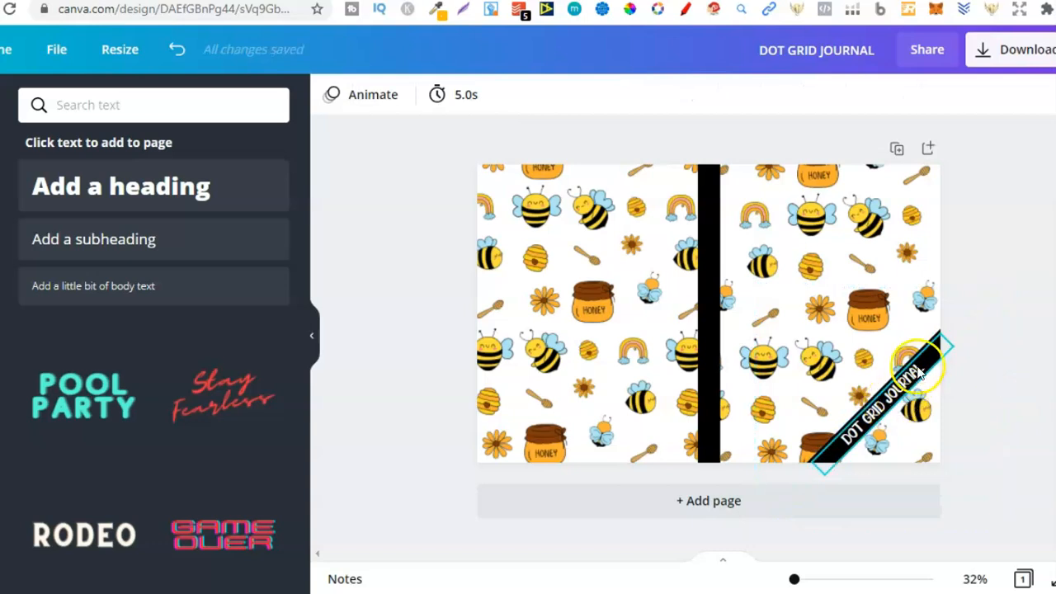
Unlock the front cover's bee pattern and send it to the back.
click(893, 295)
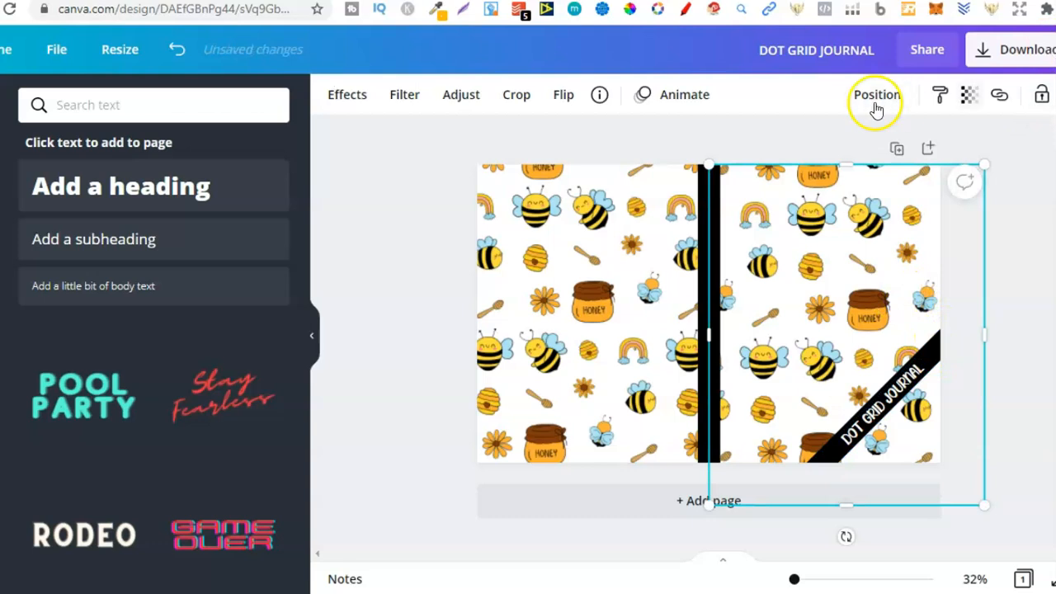
click(877, 94)
click(799, 187)
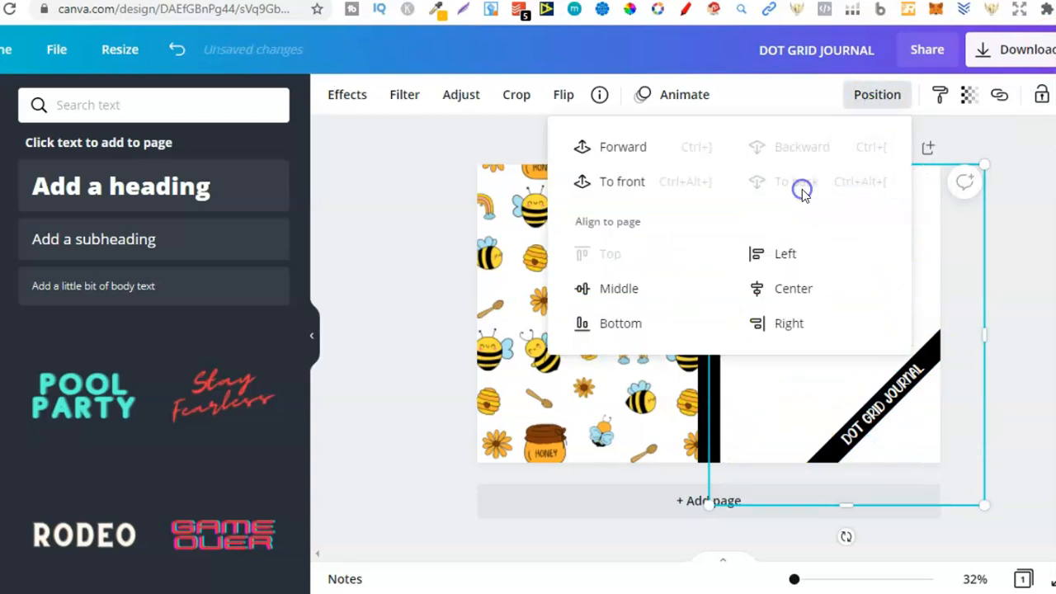
Try sending the white rectangle to the back and deleting it, and undo both changes.
click(830, 267)
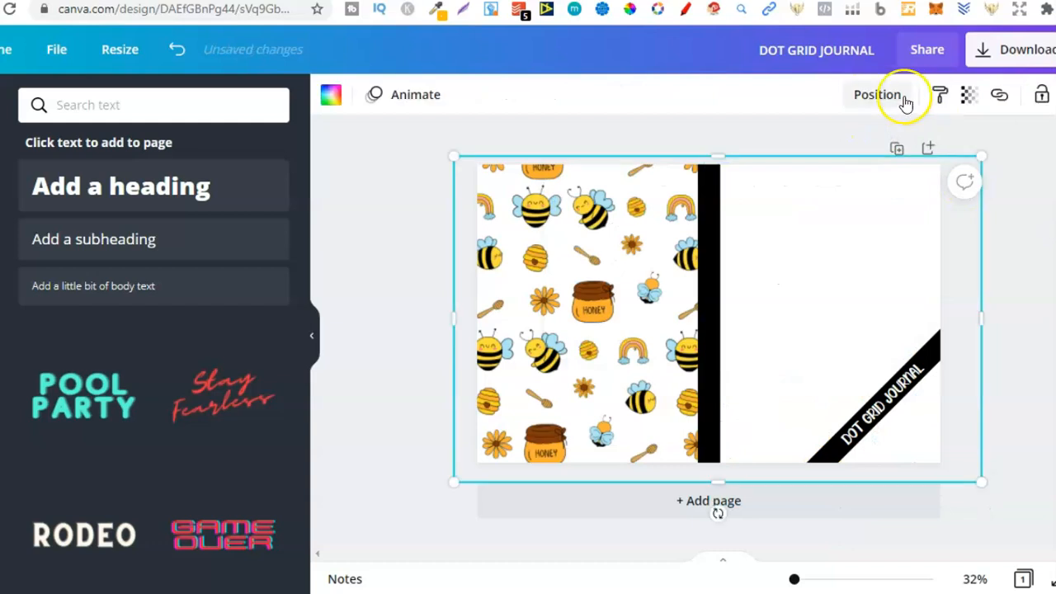
click(877, 94)
click(859, 178)
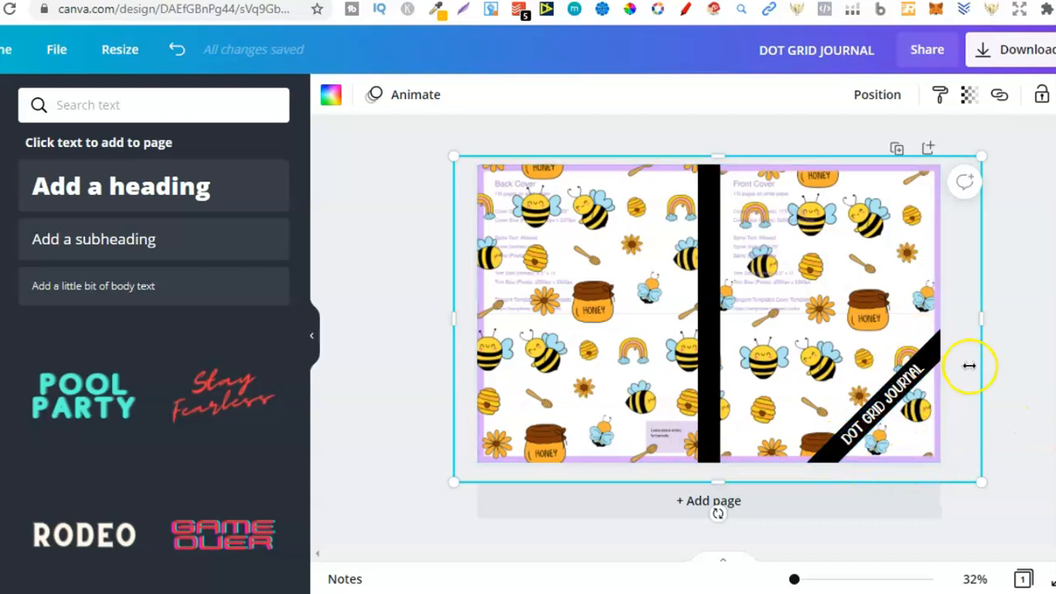
key(Delete)
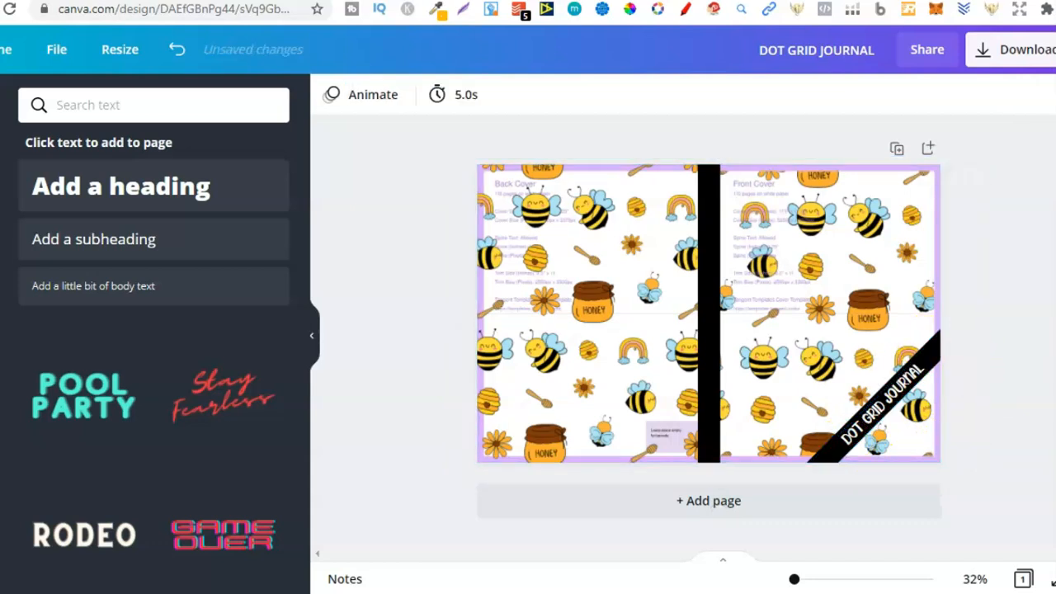
click(173, 54)
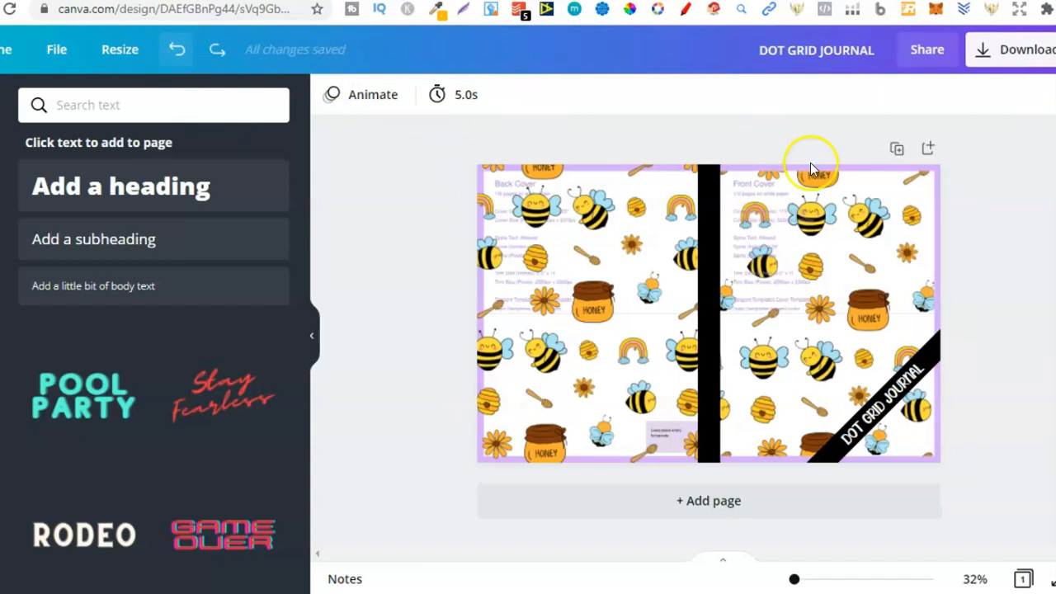
click(177, 51)
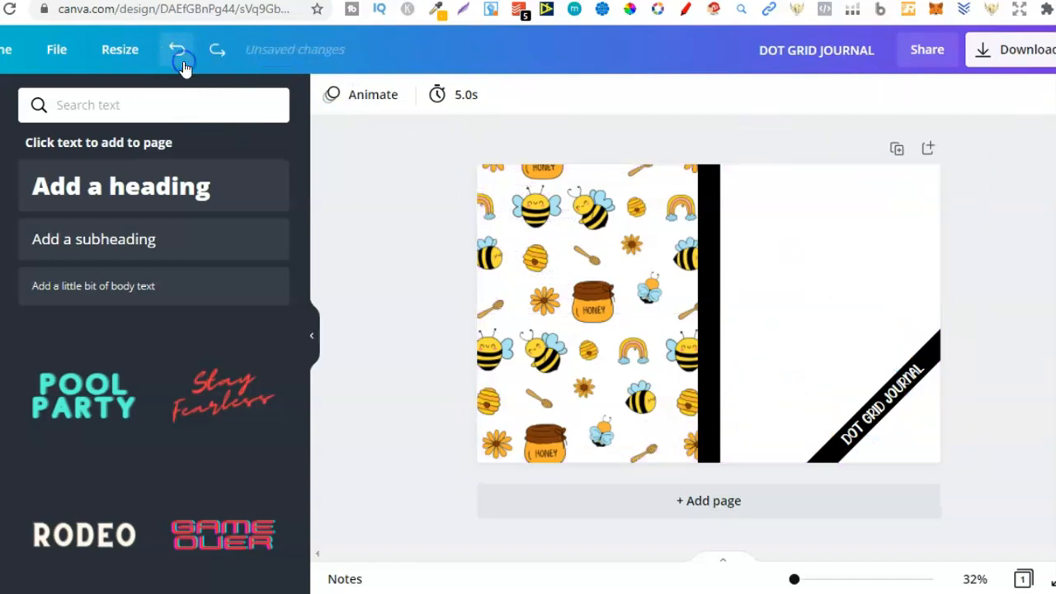
Send the white rectangle to the back, behind the bee patterns and the cover template.
click(797, 202)
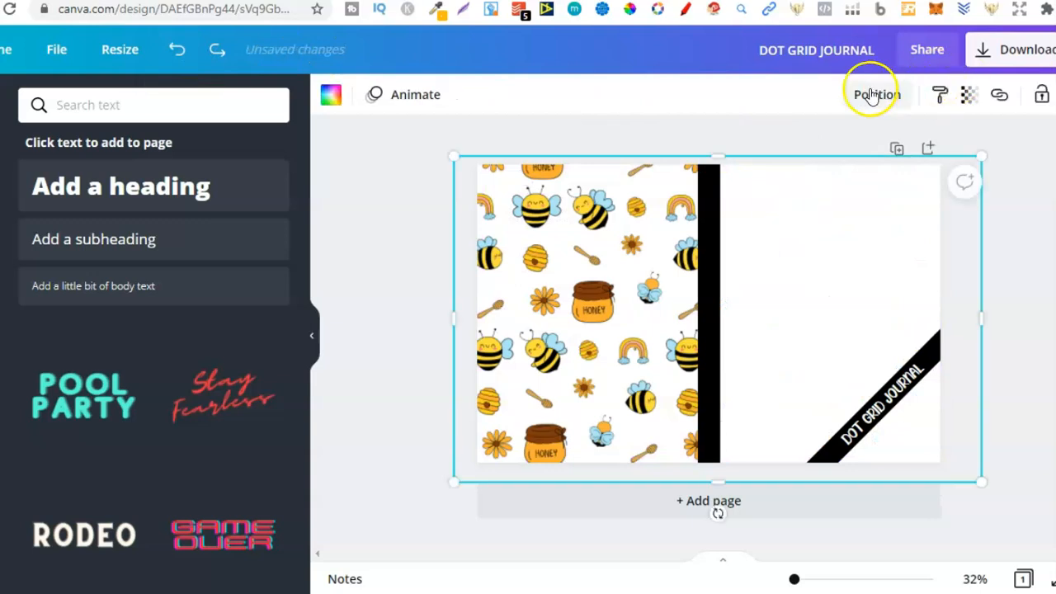
click(873, 91)
click(811, 180)
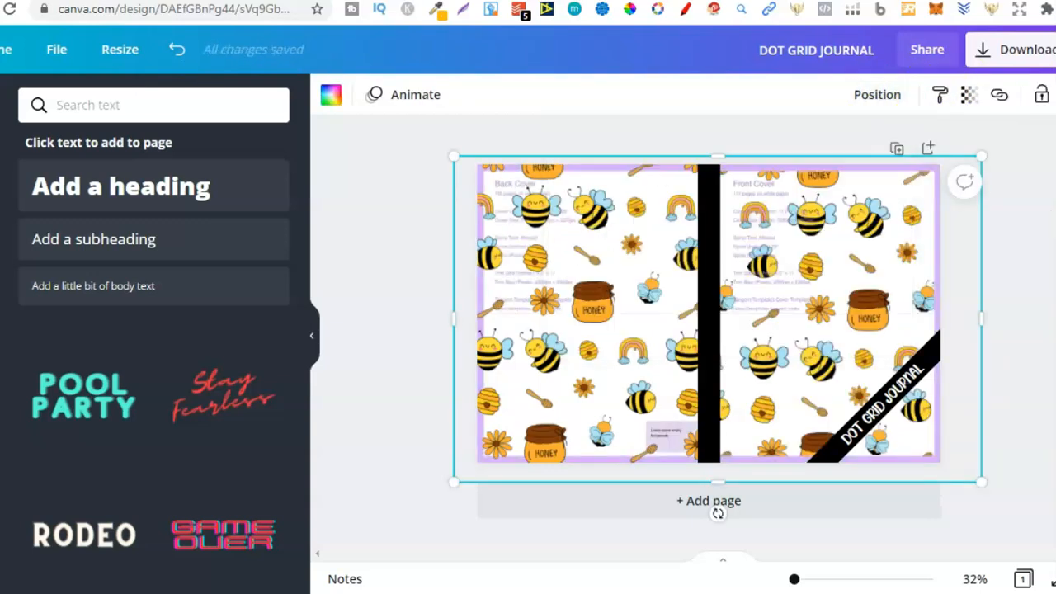
Unlock the cover template and delete it from the design.
click(838, 271)
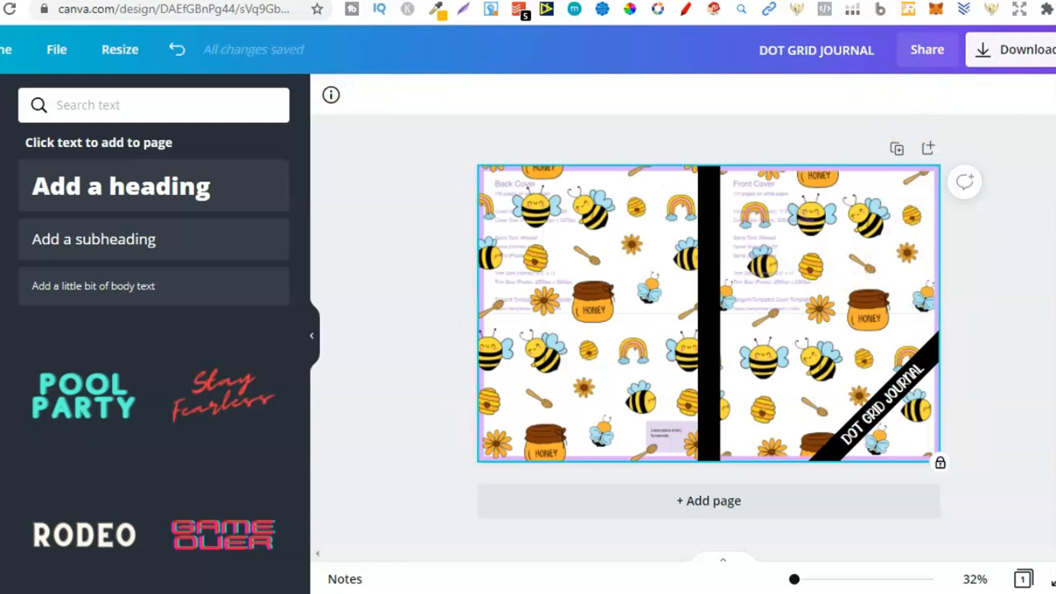
click(1053, 95)
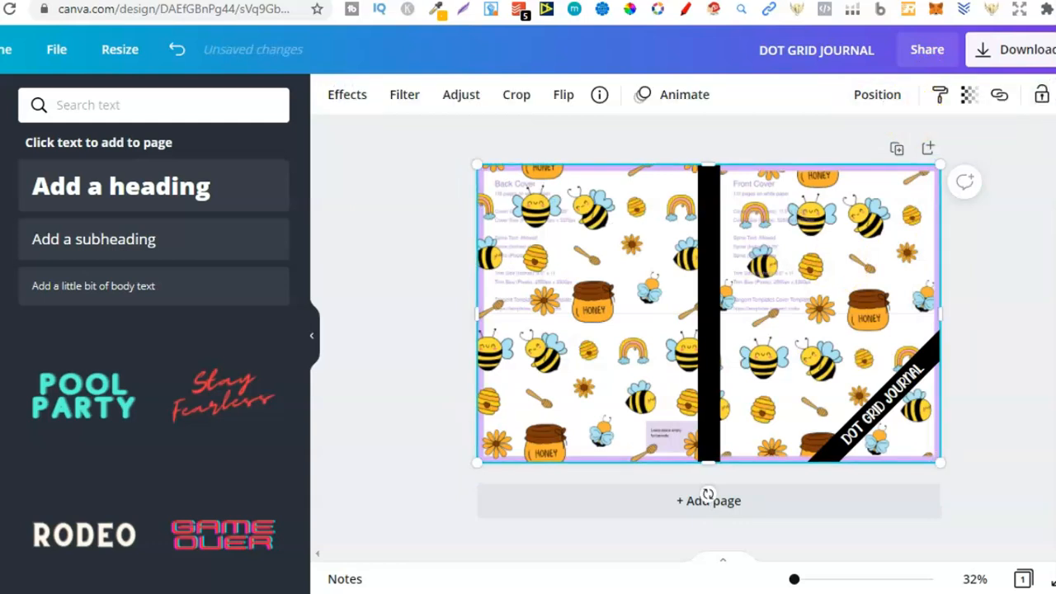
key(Delete)
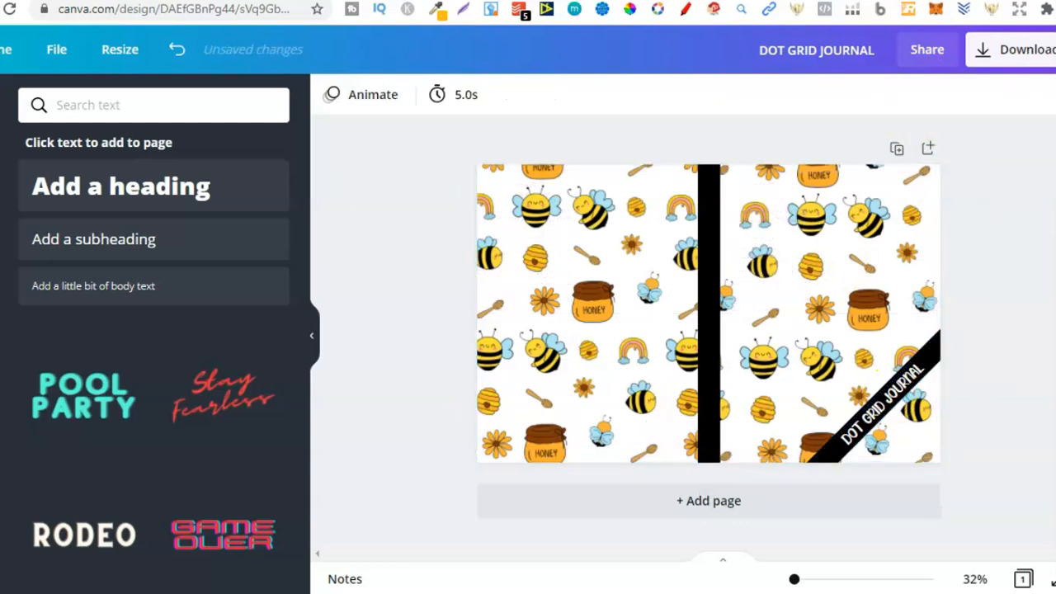
Download the cover as a PDF Print file and dismiss the save message.
click(1012, 55)
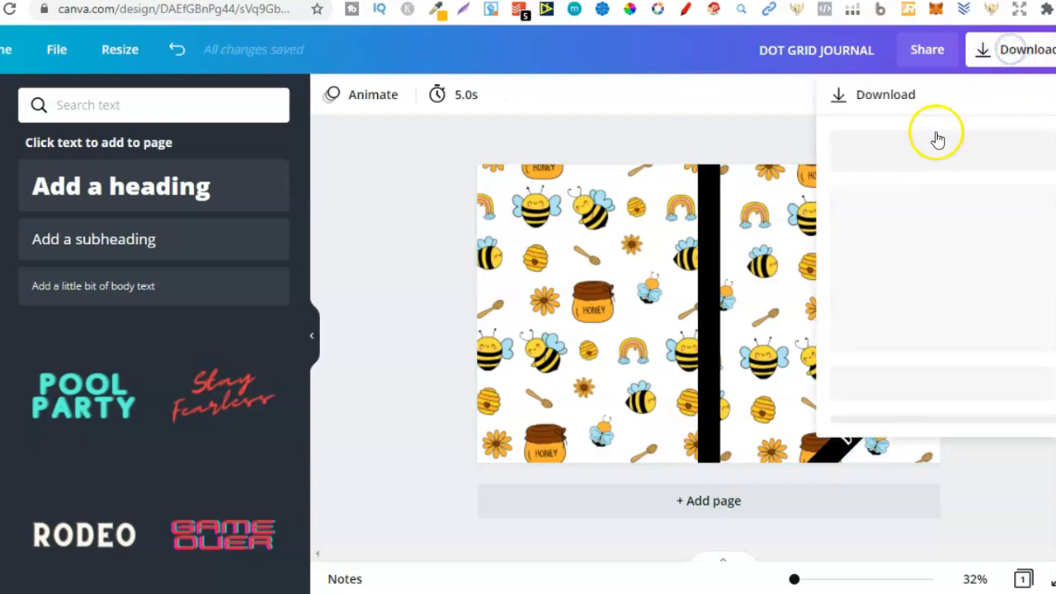
click(947, 174)
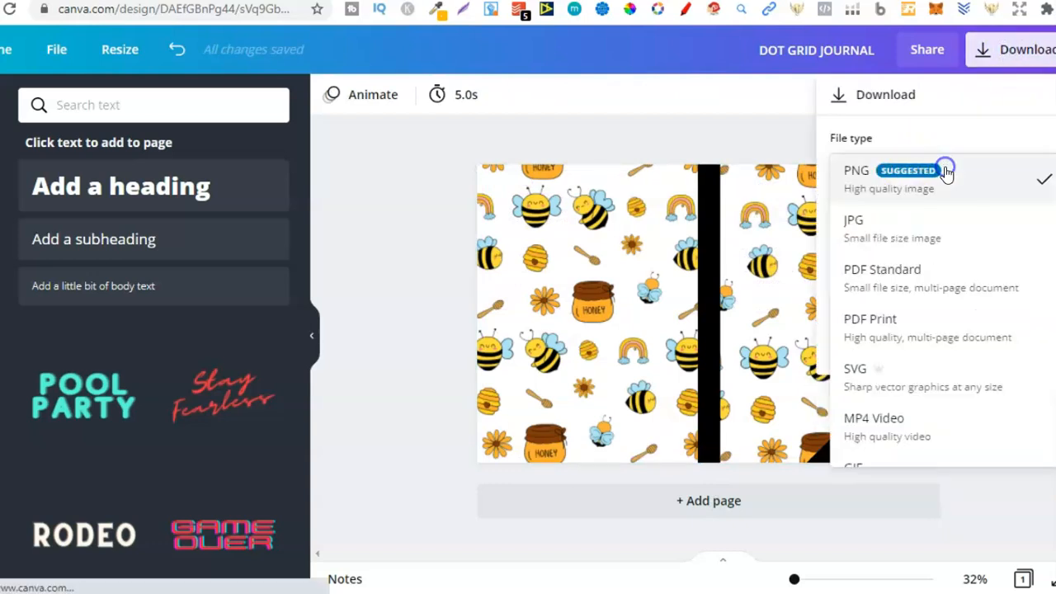
click(888, 328)
click(1013, 239)
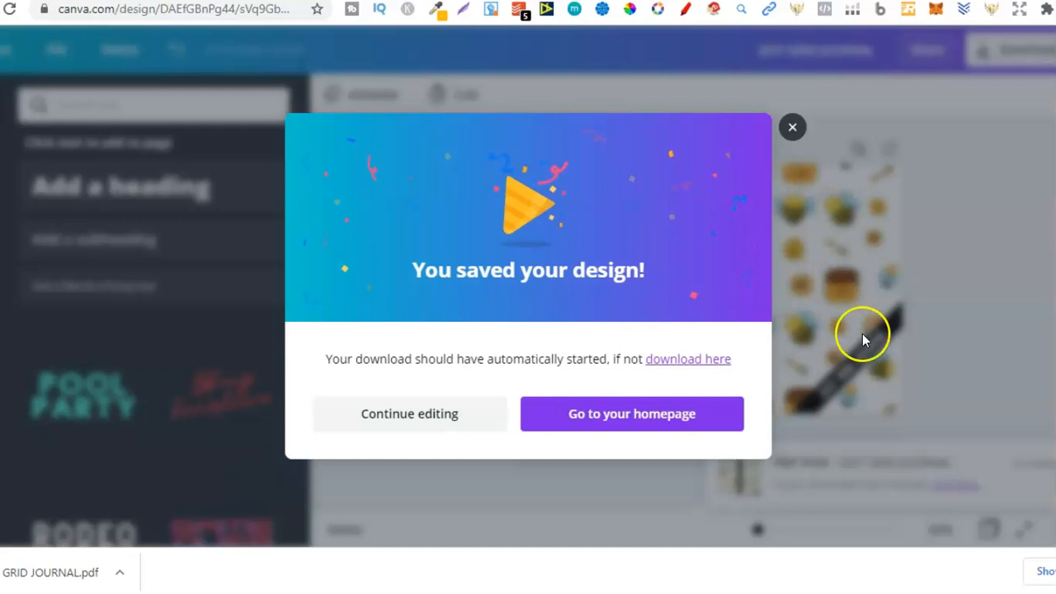
click(862, 338)
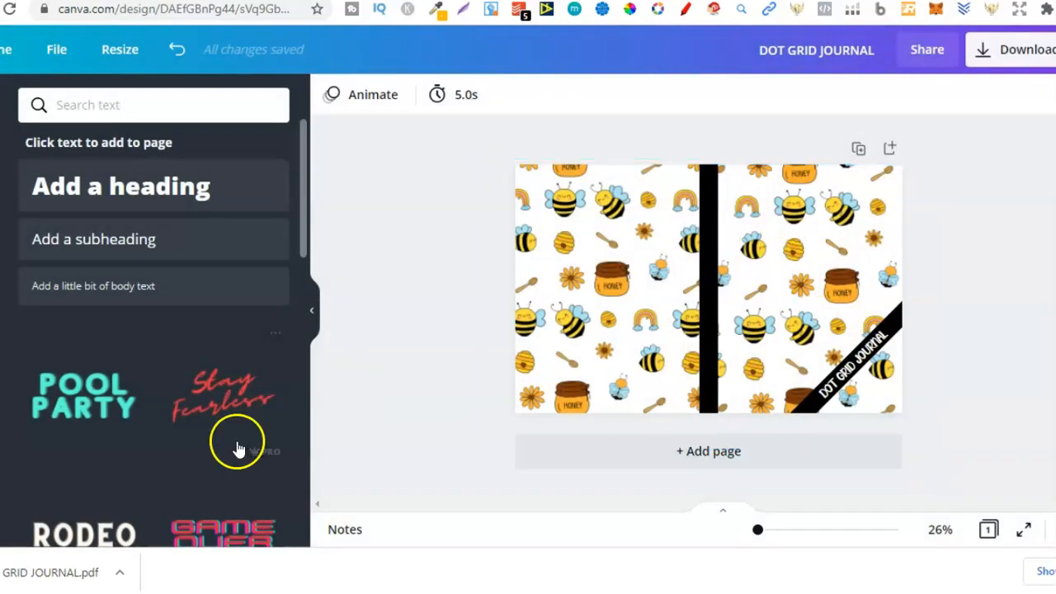
Open the downloaded DOT GRID JOURNAL.pdf and check the whole cover.
click(51, 572)
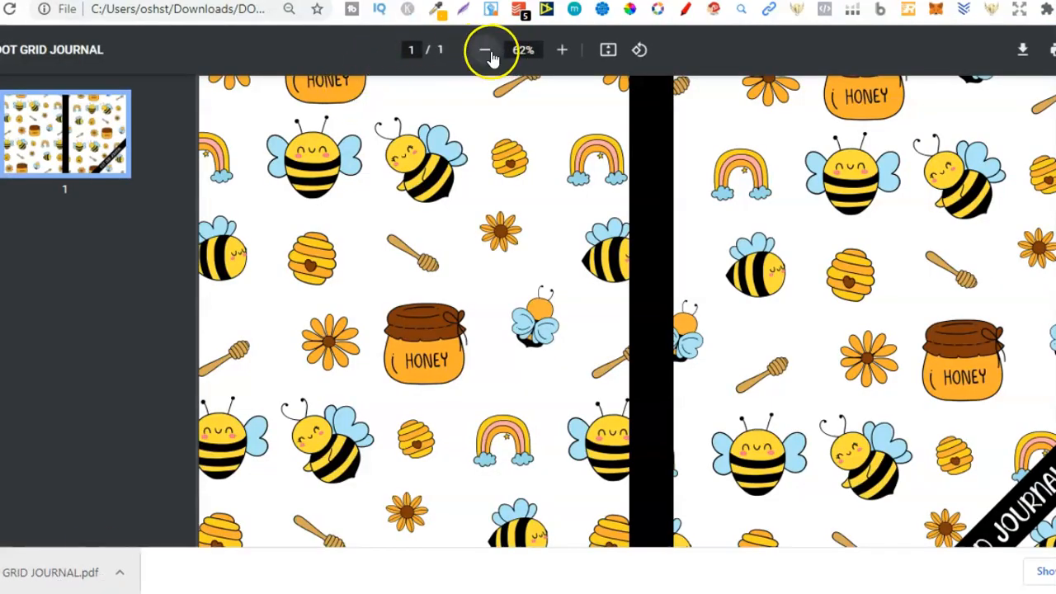
click(489, 54)
click(488, 54)
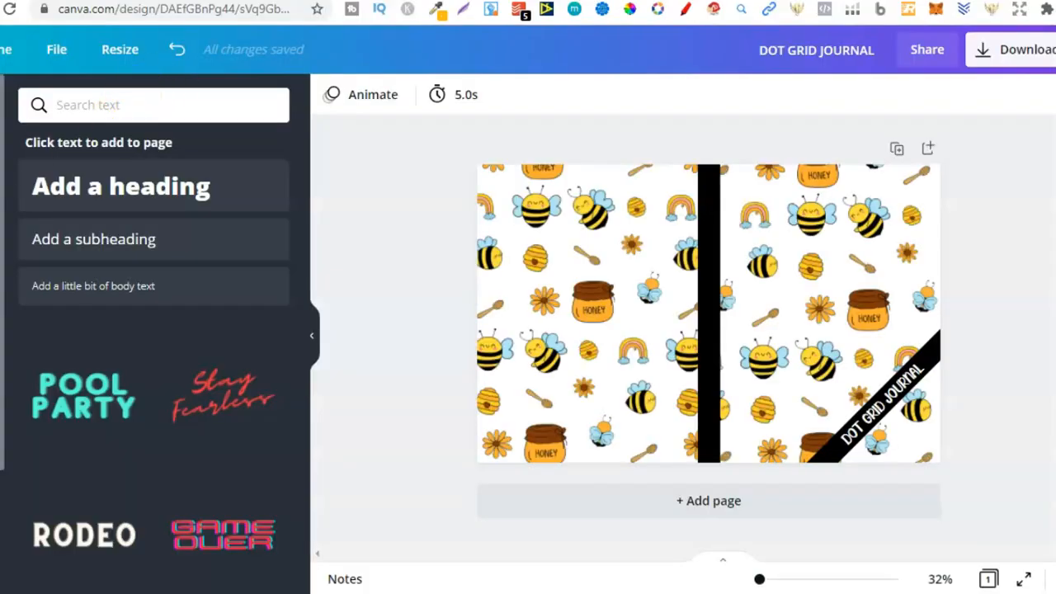
Return to the Canva design, show the uploaded images, and select the back cover's bee pattern.
click(1, 165)
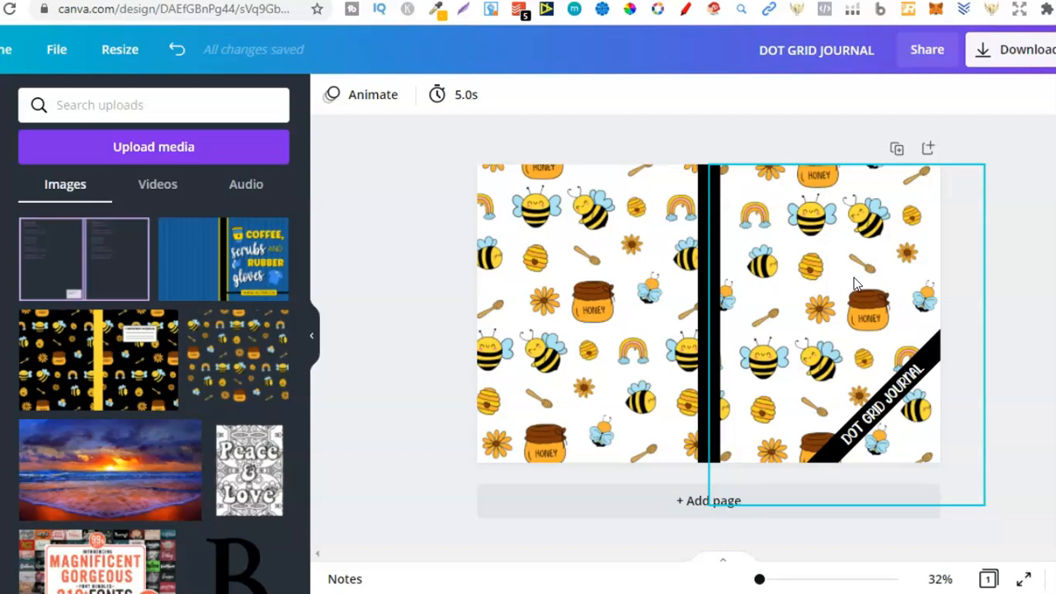
click(609, 295)
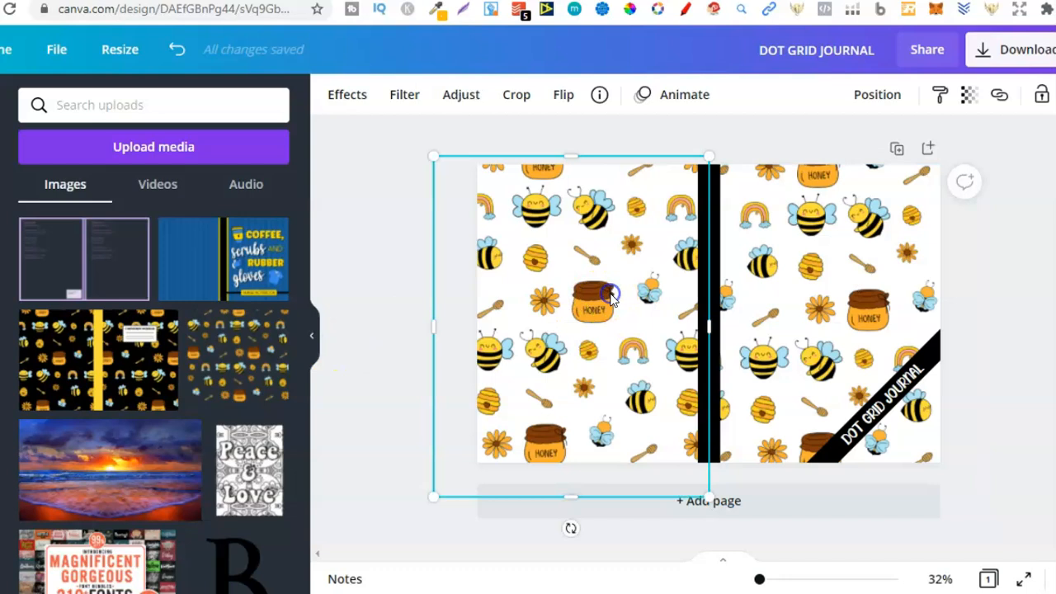